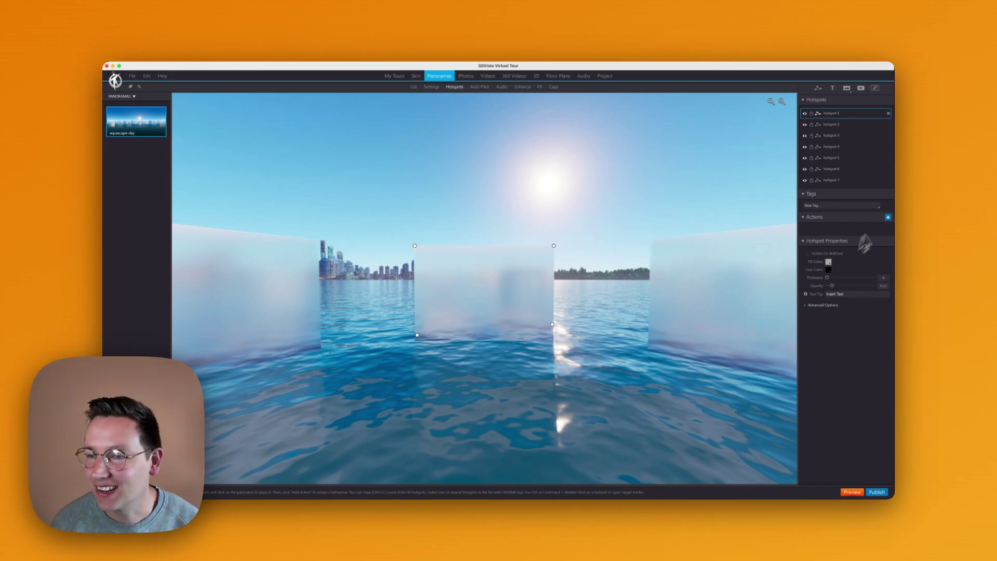
Start a Show/Hide Components action for hotspot-1, with effect type None and the mode set to Show
{"action": "left_click", "coordinate": [888, 217]}
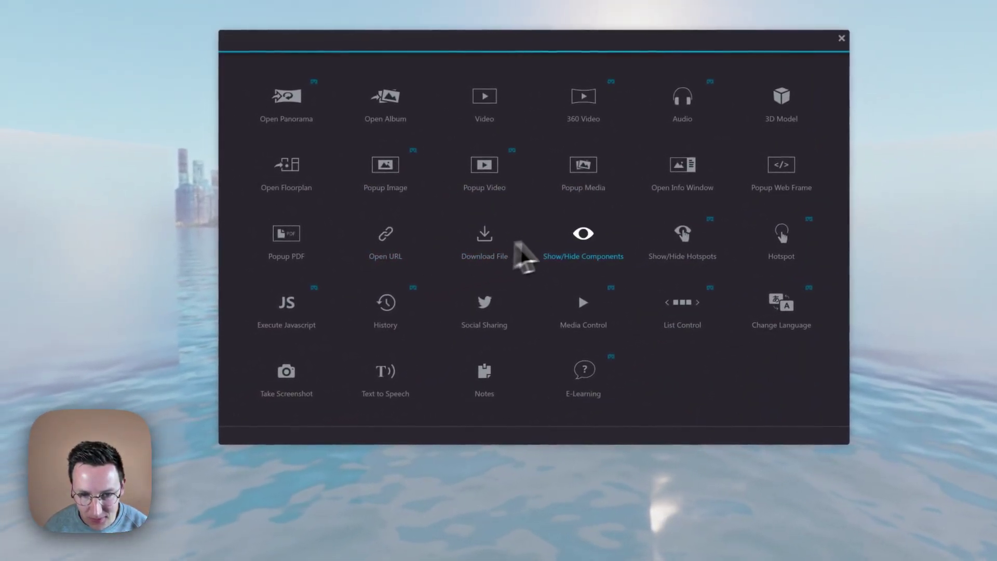
{"action": "left_click", "coordinate": [594, 232]}
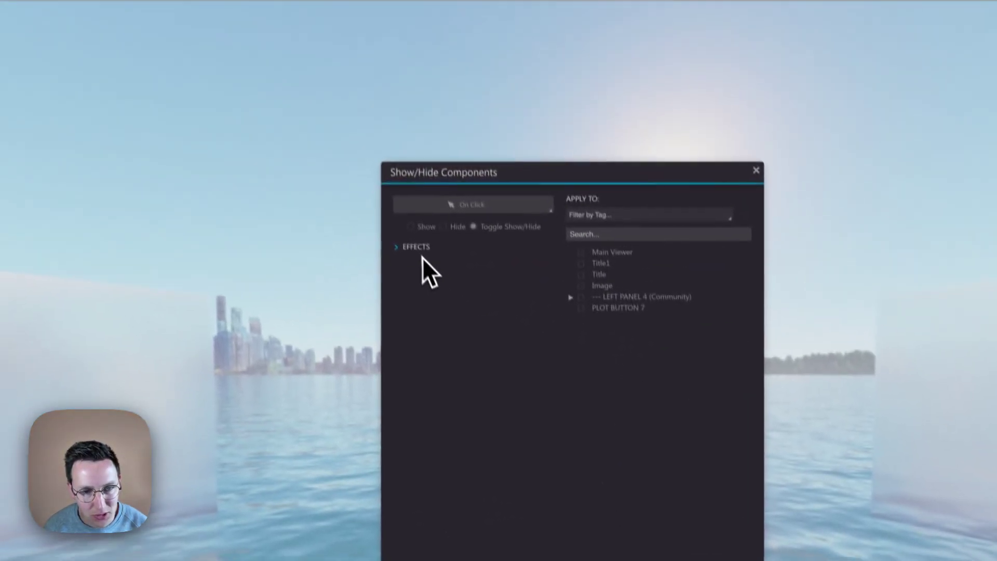
{"action": "left_click", "coordinate": [419, 268]}
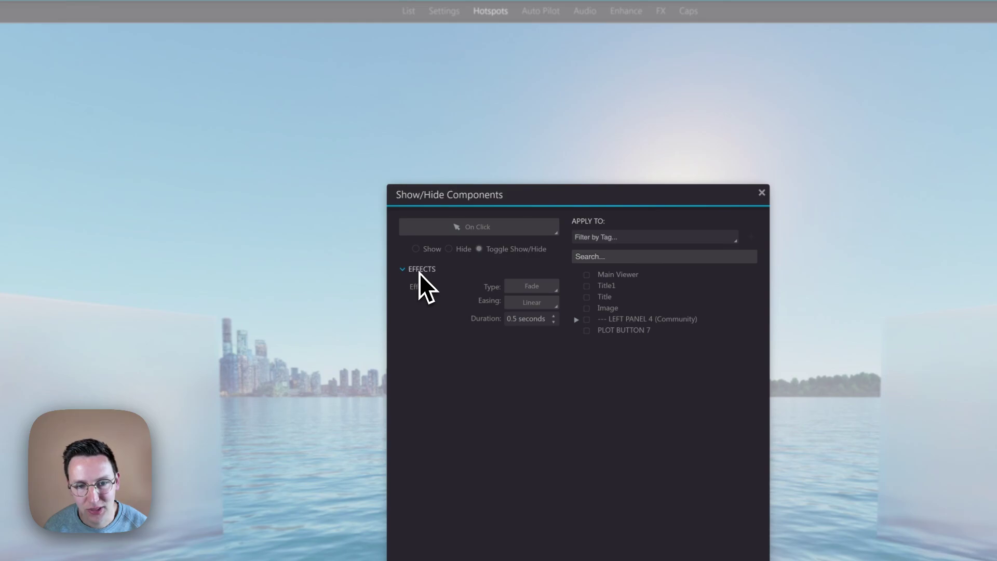
{"action": "left_click", "coordinate": [551, 286]}
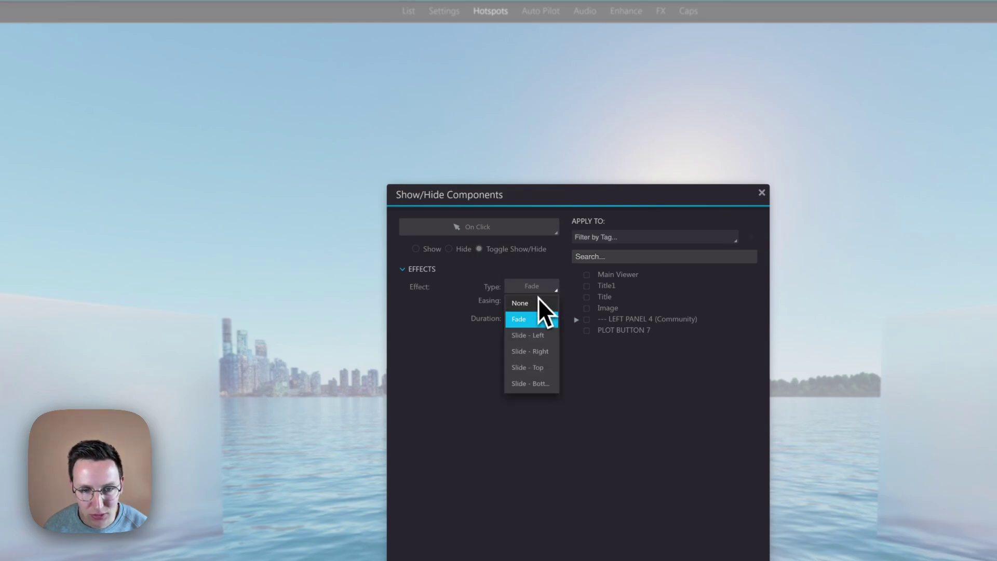
{"action": "left_click", "coordinate": [534, 302]}
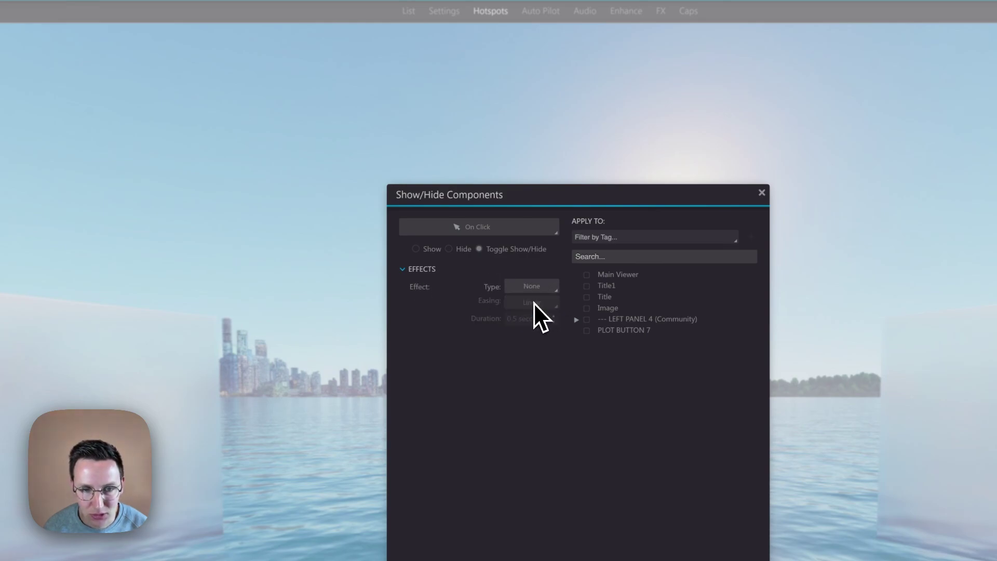
{"action": "left_click", "coordinate": [430, 252]}
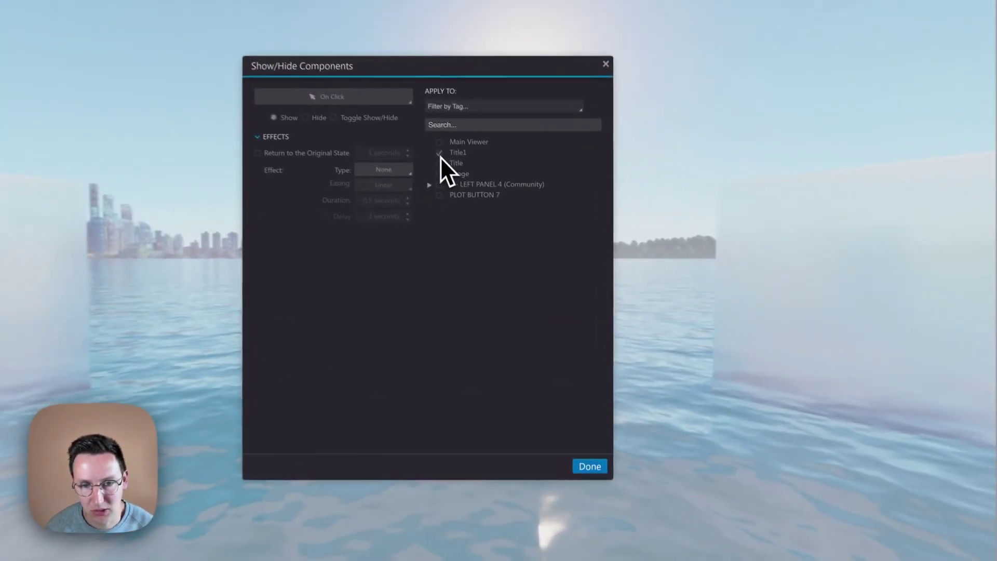
Try toggling Title1 and Title as the components the action applies to, leaving neither selected
{"action": "left_click", "coordinate": [492, 210]}
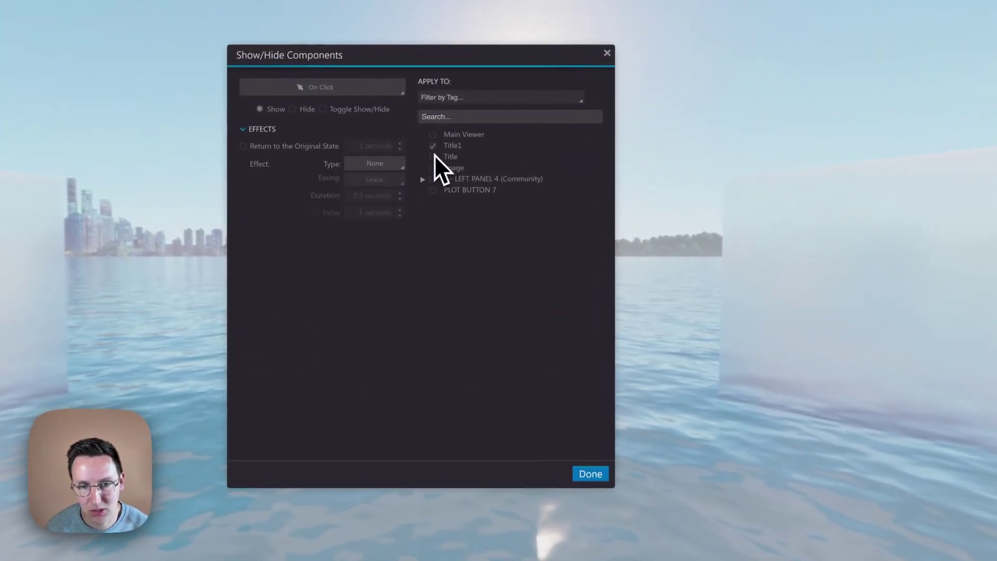
{"action": "left_click", "coordinate": [491, 216]}
{"action": "left_click", "coordinate": [491, 211]}
{"action": "left_click", "coordinate": [433, 156]}
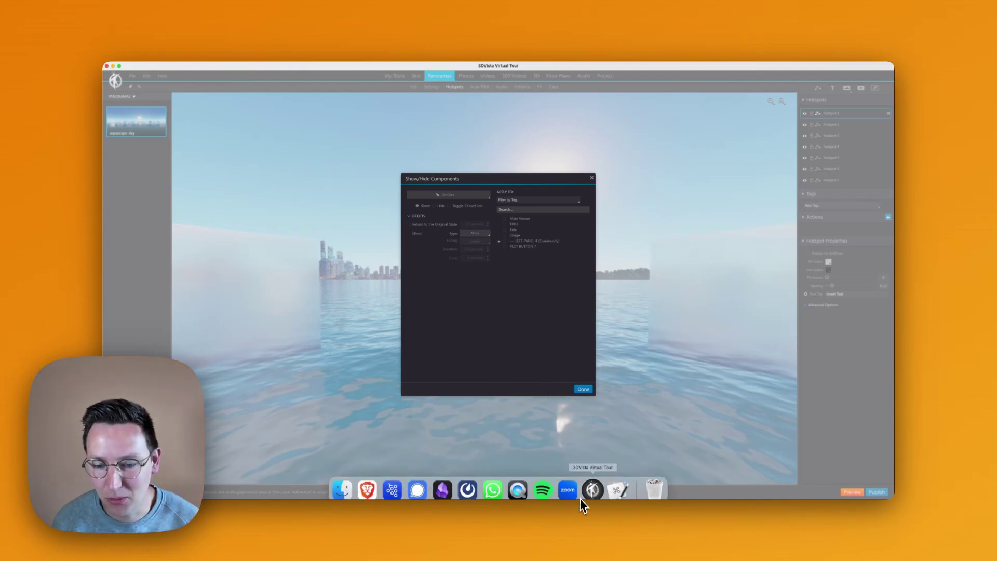
Switch to Keyboard Maestro and create a macro named "Show hide components action" in the Tutorials group
{"action": "left_click", "coordinate": [621, 491]}
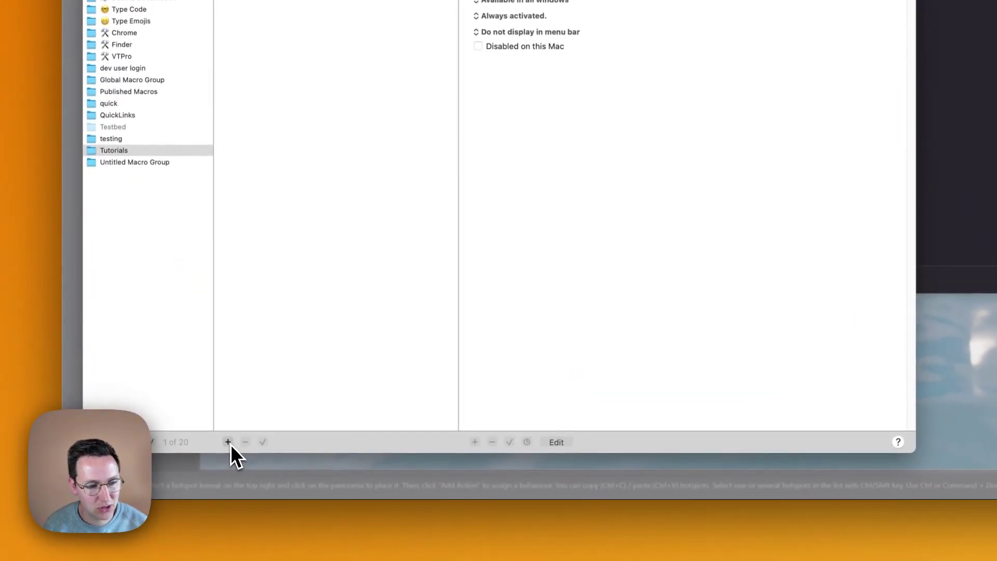
{"action": "left_click", "coordinate": [227, 462]}
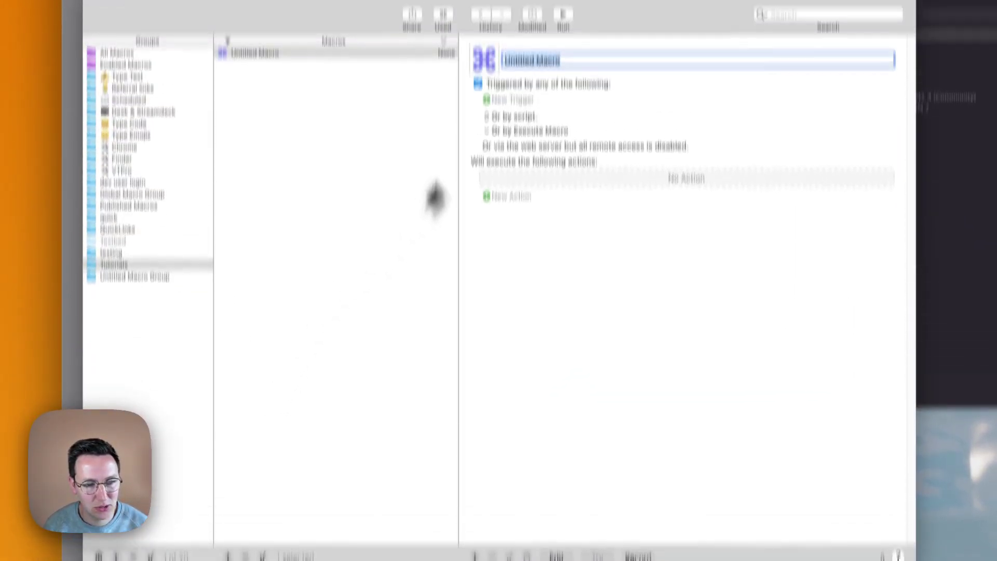
{"action": "key", "text": "BackSpace"}
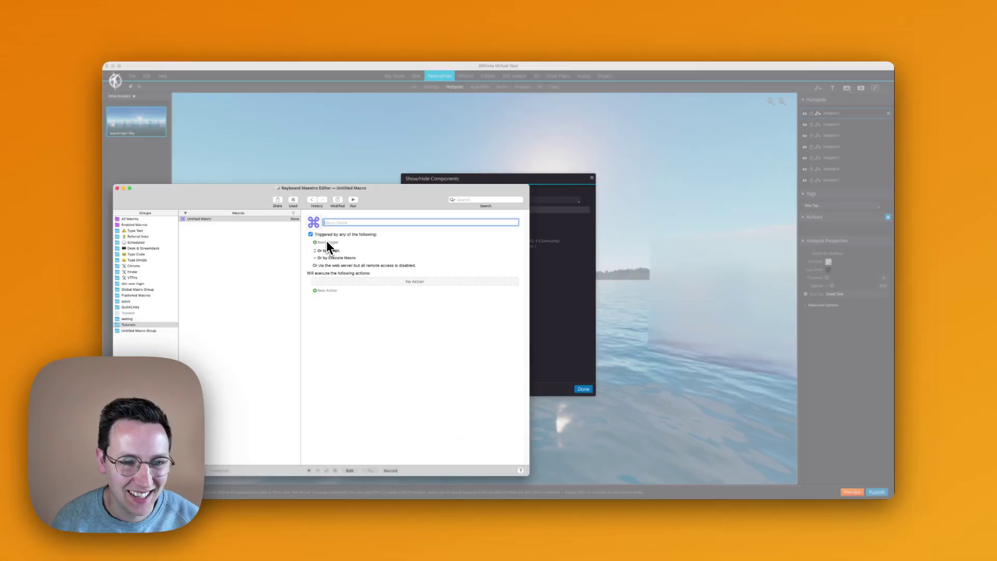
{"action": "type", "text": "Show hide compon"}
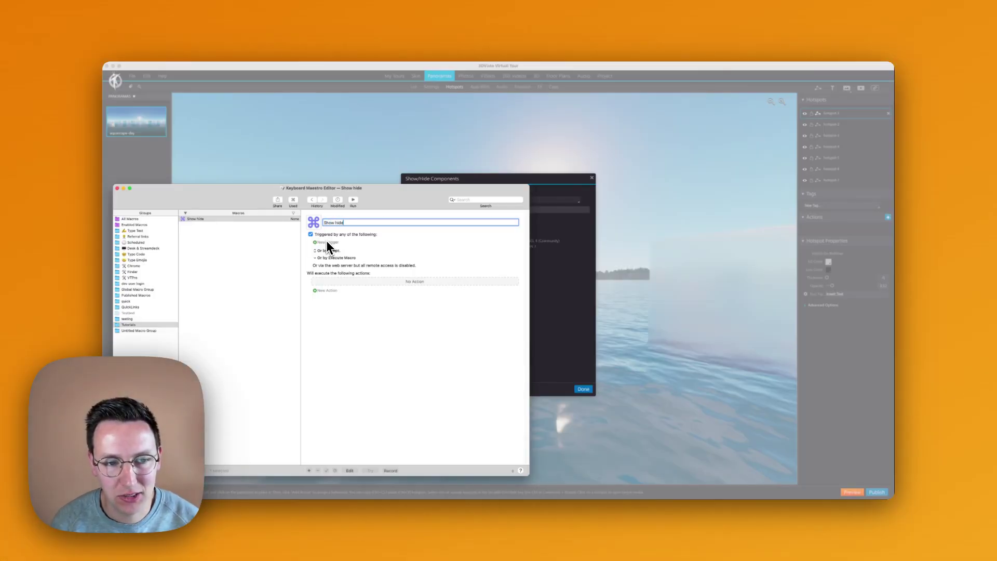
{"action": "type", "text": "ents action"}
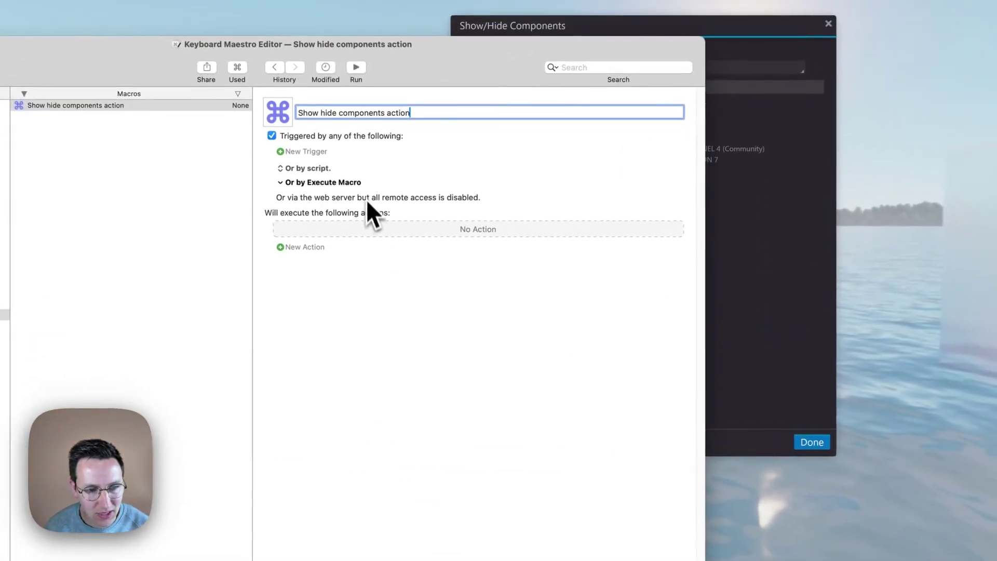
{"action": "left_click", "coordinate": [323, 157]}
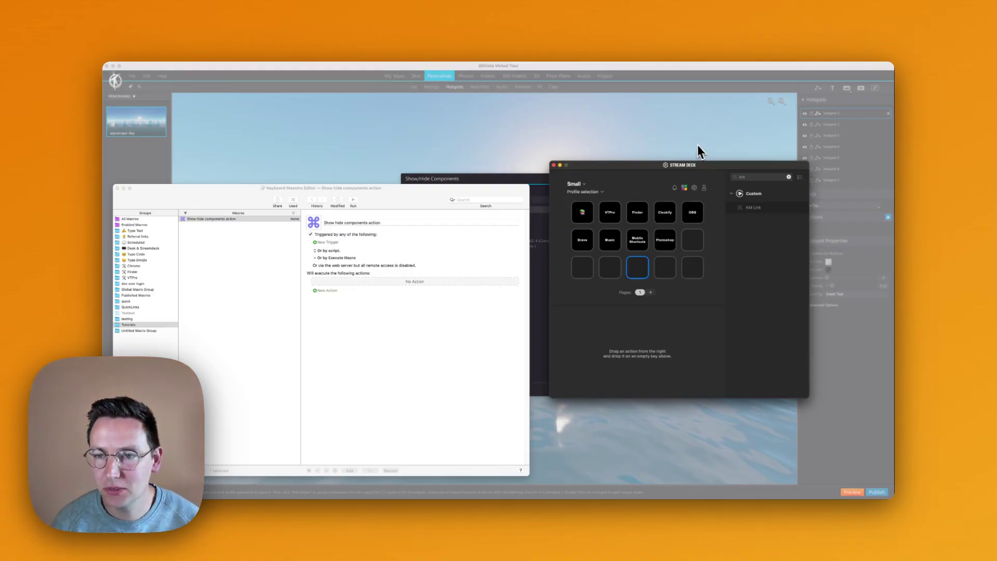
In Stream Deck, find the KM Link action, assign it to the middle key of the third row and link it to the "Show hide components action" macro
{"action": "left_click", "coordinate": [788, 177]}
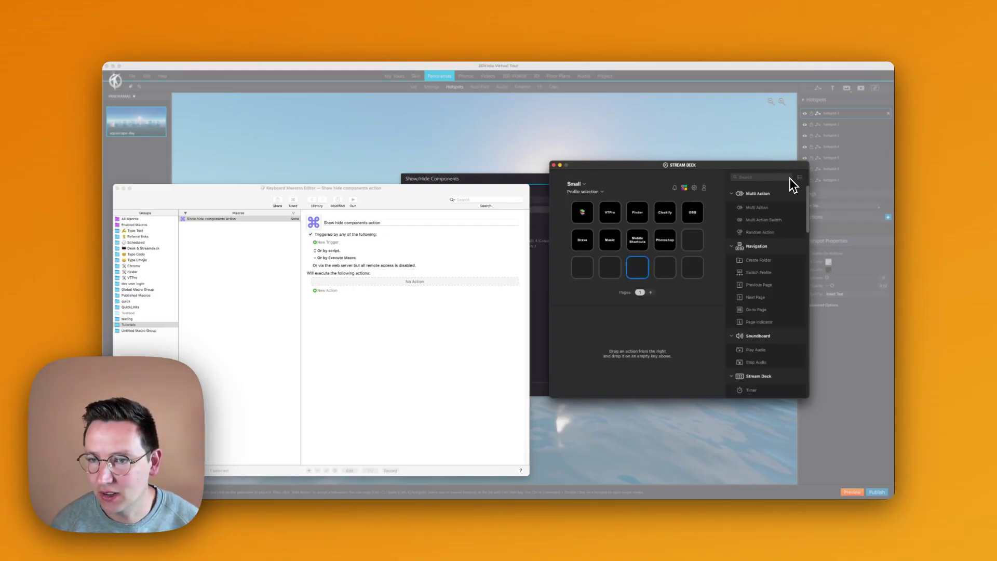
{"action": "type", "text": "km"}
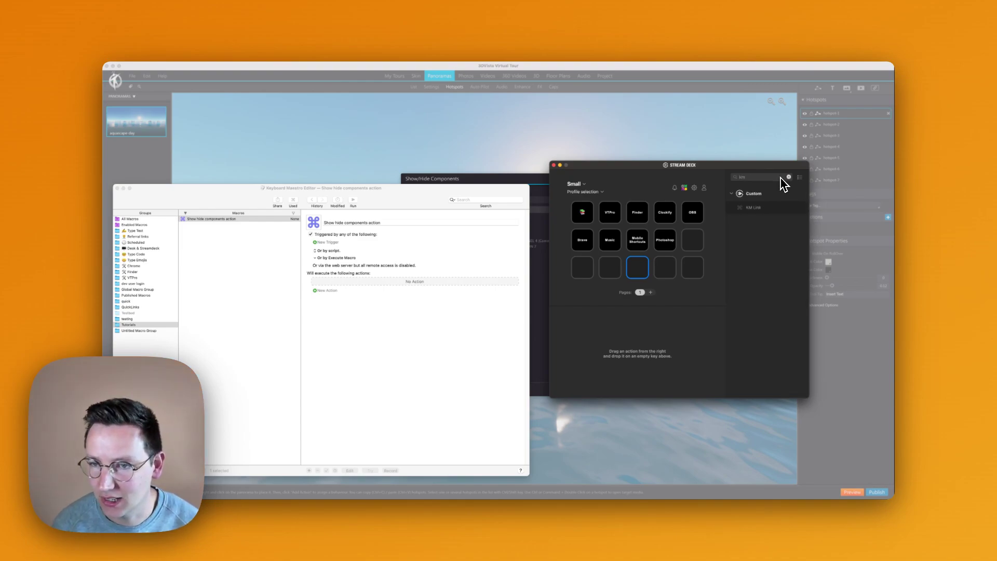
{"action": "left_click_drag", "start_coordinate": [776, 202], "coordinate": [642, 268]}
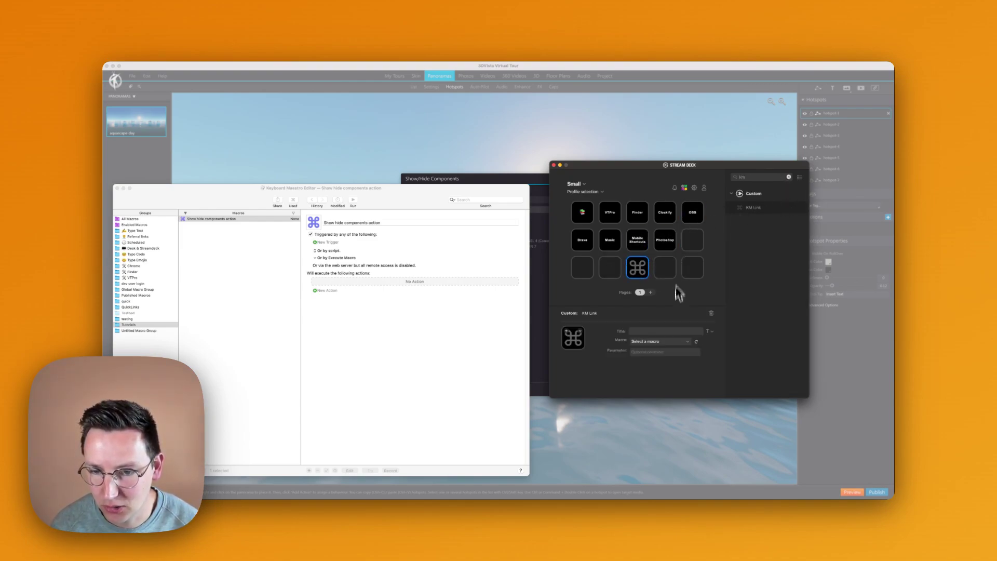
{"action": "left_click", "coordinate": [657, 341]}
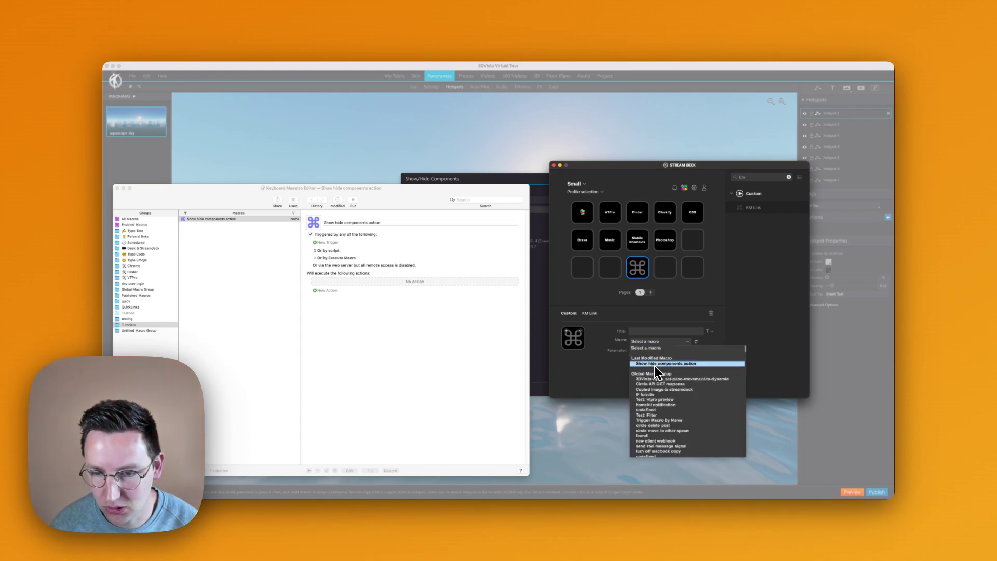
{"action": "left_click", "coordinate": [652, 363]}
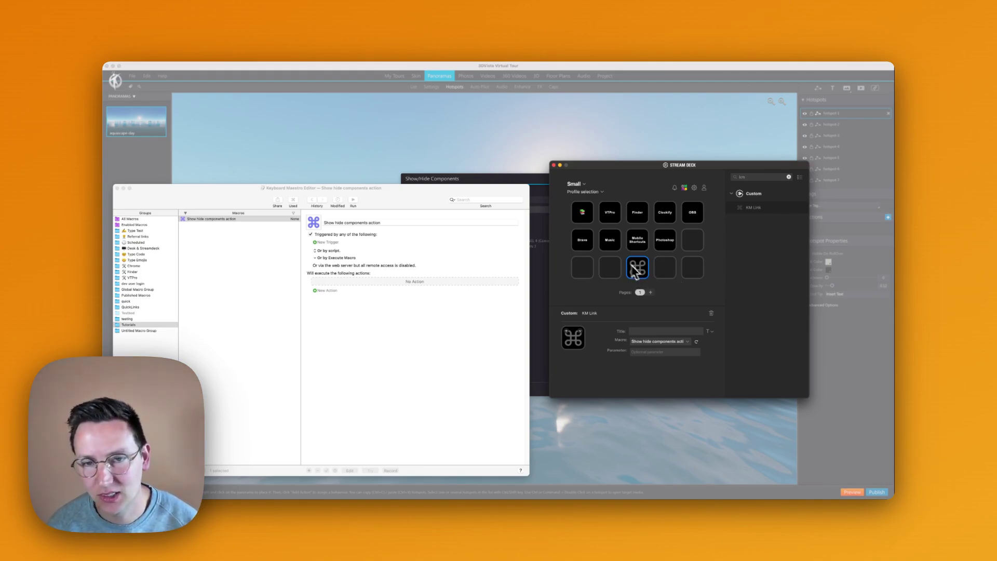
{"action": "left_click", "coordinate": [560, 165]}
Return to 3DVista, discard the open Show/Hide Components dialog and capture a screenshot of the blue plus icon beside the Actions heading
{"action": "left_click", "coordinate": [457, 362]}
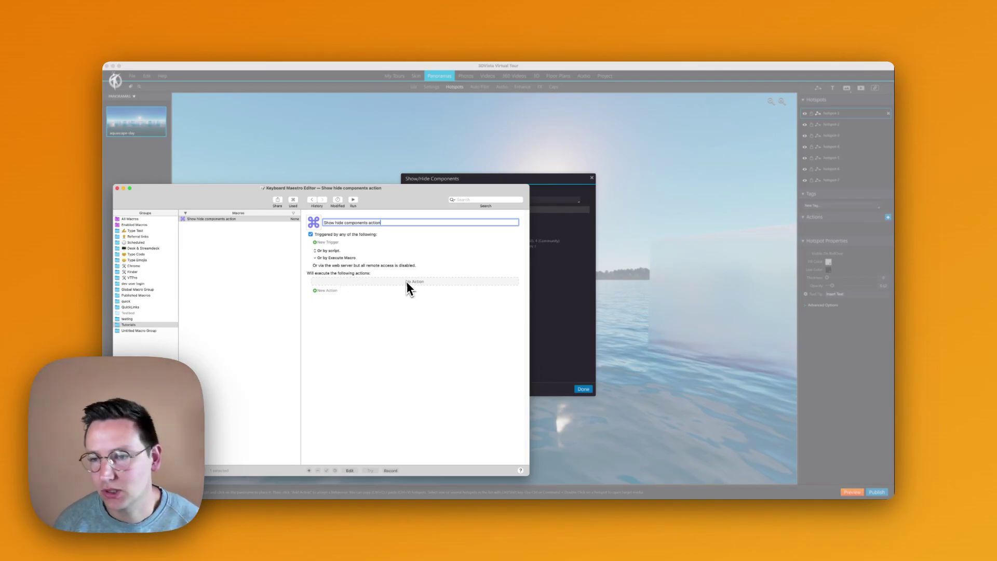
{"action": "left_click", "coordinate": [547, 210]}
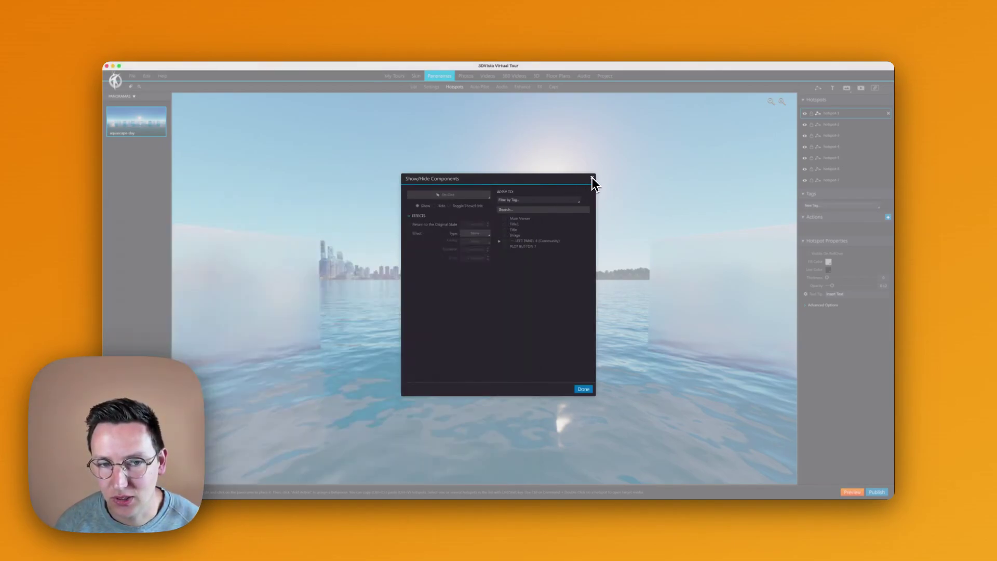
{"action": "left_click", "coordinate": [592, 178]}
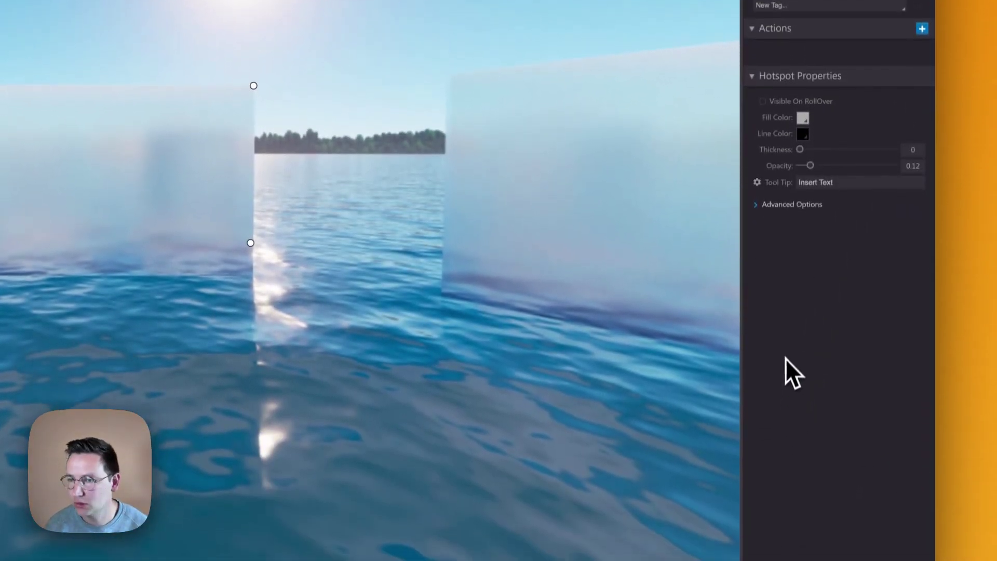
{"action": "key", "text": "super+shift+4"}
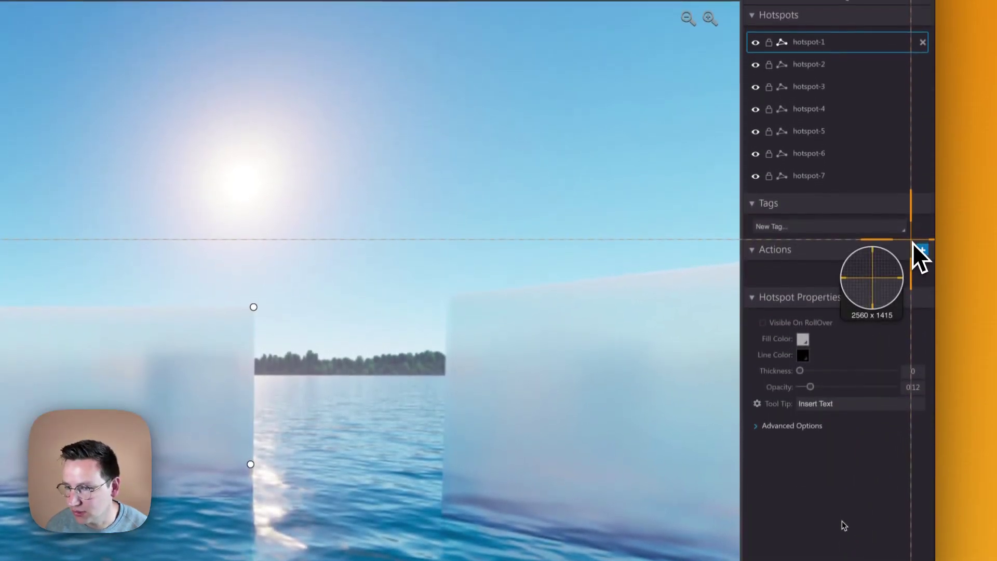
{"action": "left_click_drag", "start_coordinate": [913, 243], "coordinate": [935, 262]}
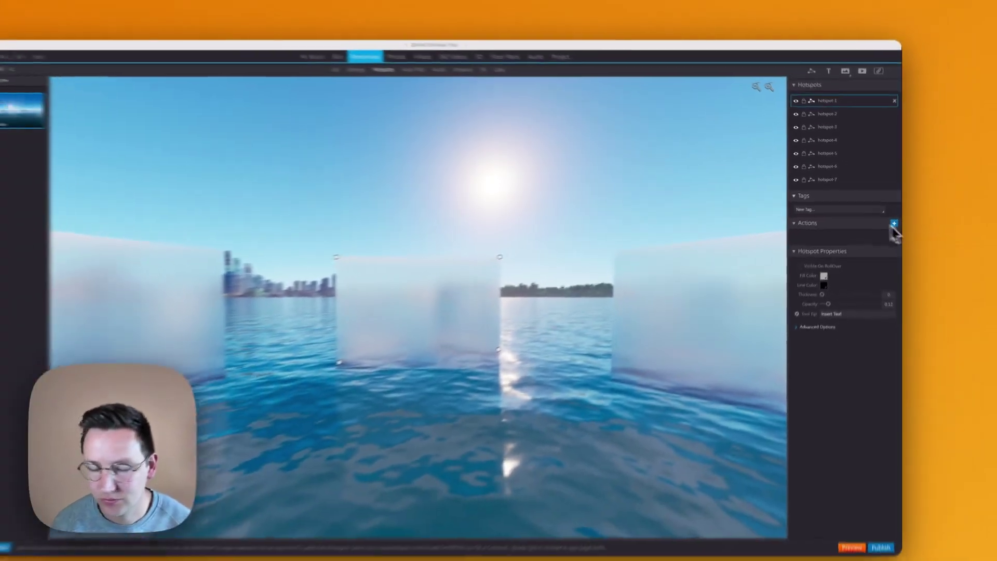
In Keyboard Maestro, add a Click at Found Image action to the macro and paste the captured plus icon as its image
{"action": "key", "text": "super+Tab"}
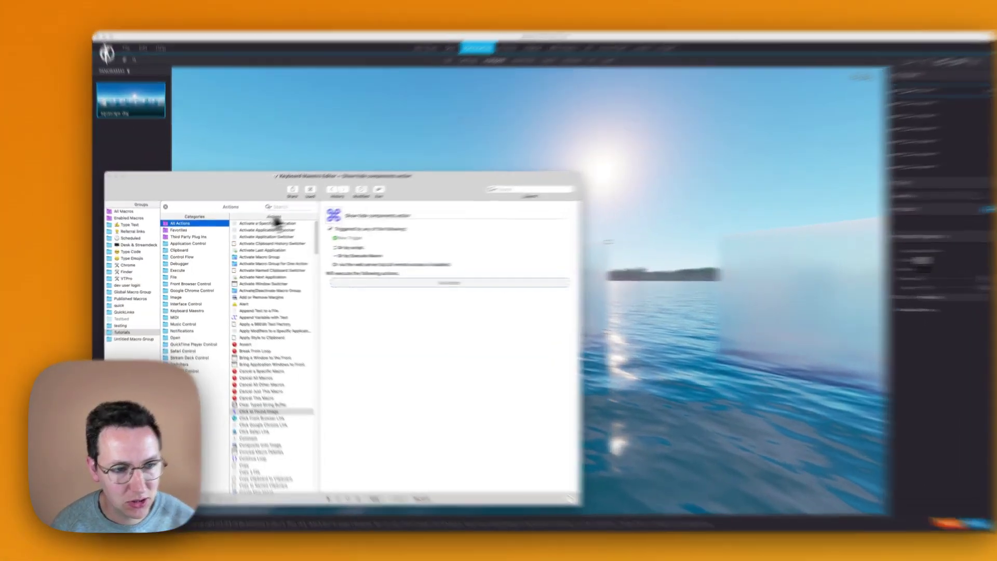
{"action": "left_click", "coordinate": [257, 215]}
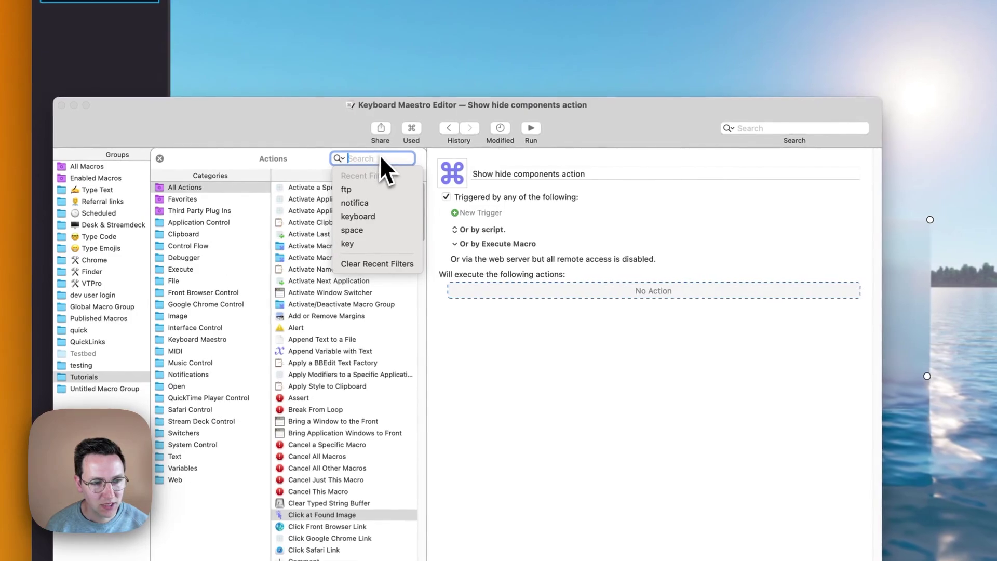
{"action": "key", "text": "Down"}
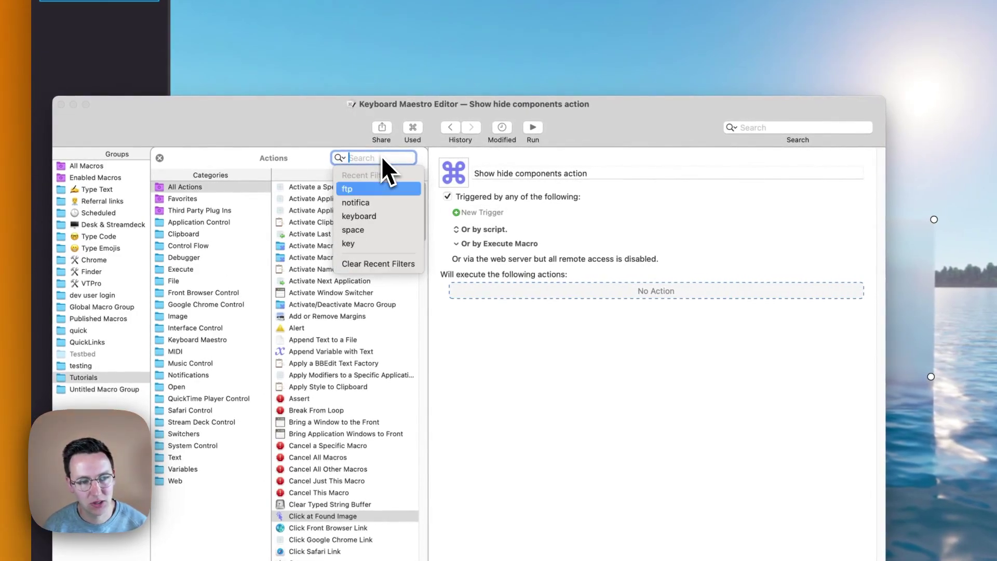
{"action": "type", "text": "c"}
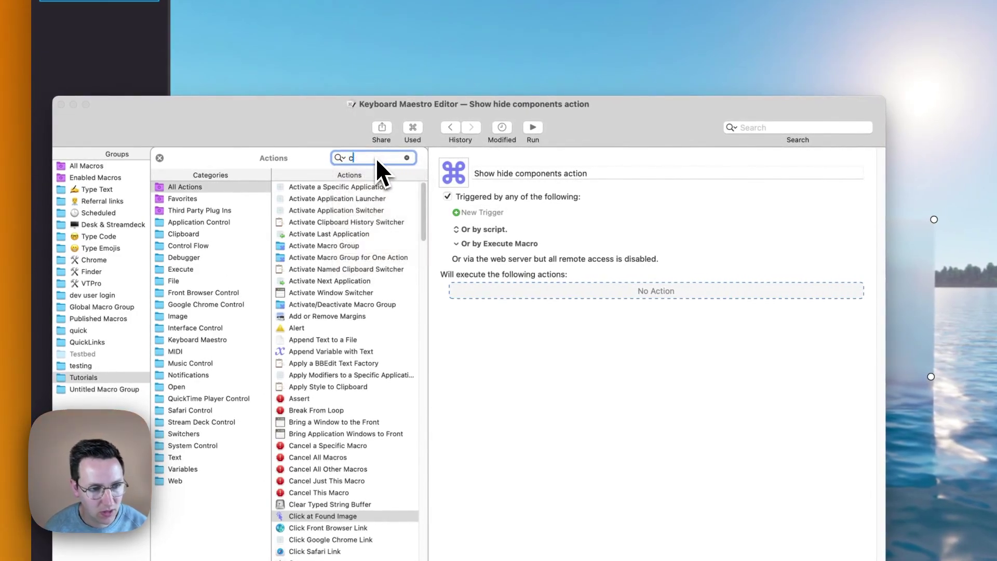
{"action": "type", "text": "lick found"}
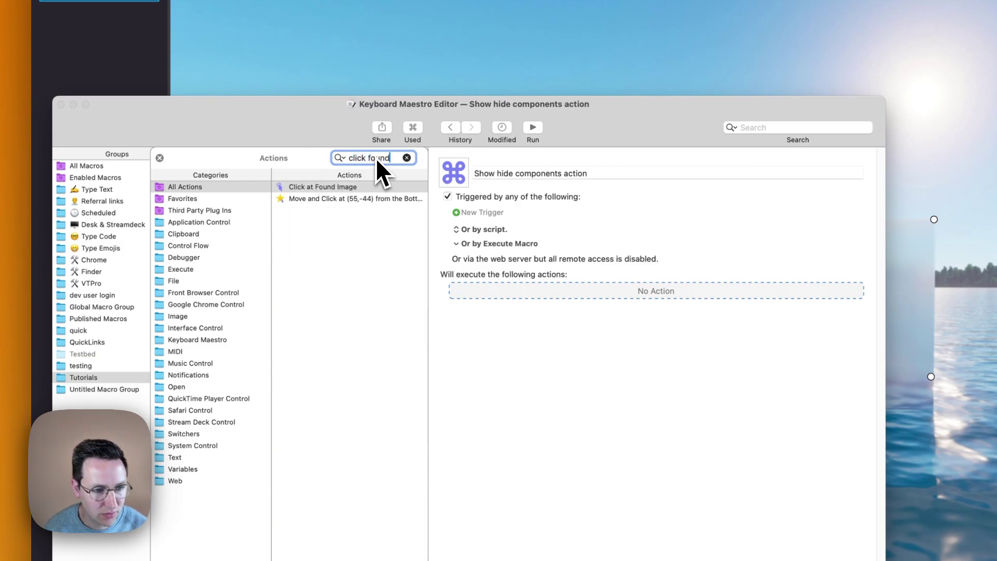
{"action": "left_click_drag", "start_coordinate": [304, 186], "coordinate": [563, 291]}
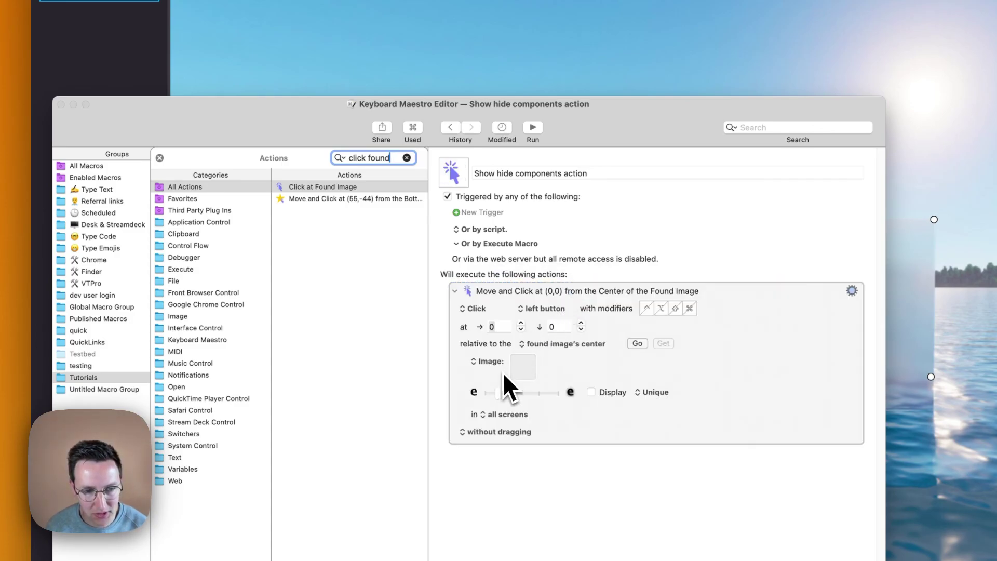
{"action": "left_click", "coordinate": [522, 366]}
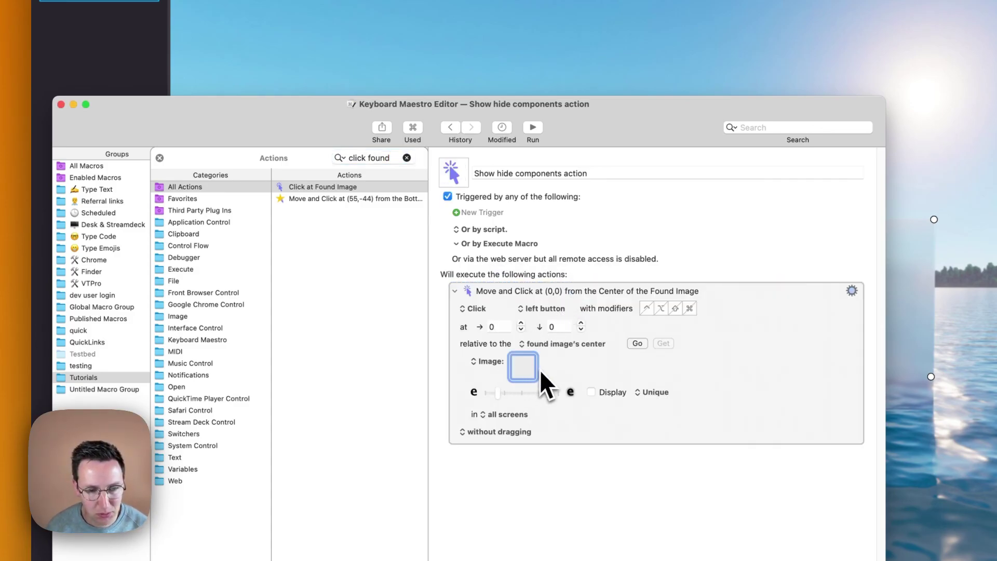
{"action": "key", "text": "cmd+v"}
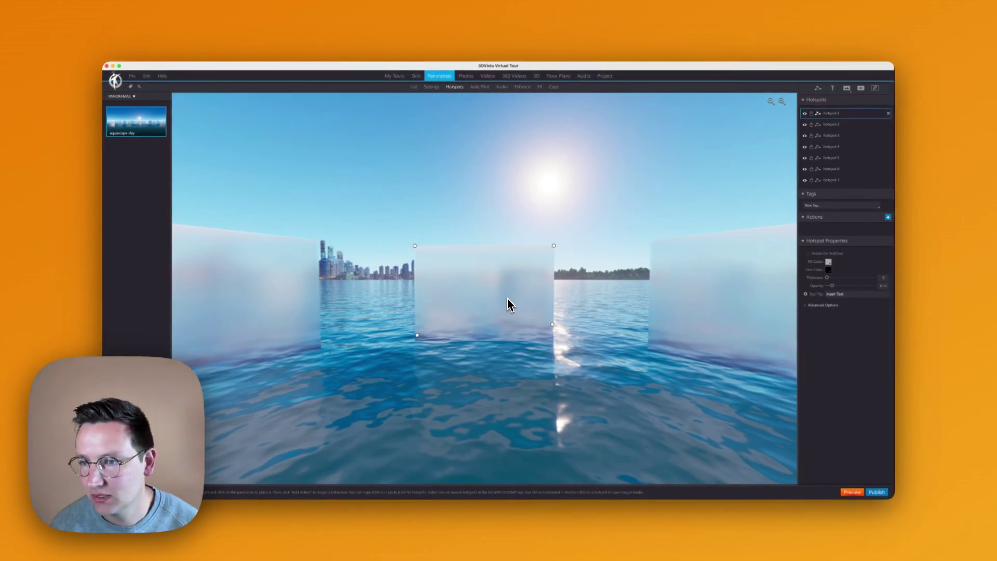
In 3DVista, open the list of available actions for hotspot-1 and capture a screenshot of the Show/Hide Components entry
{"action": "left_click", "coordinate": [888, 217]}
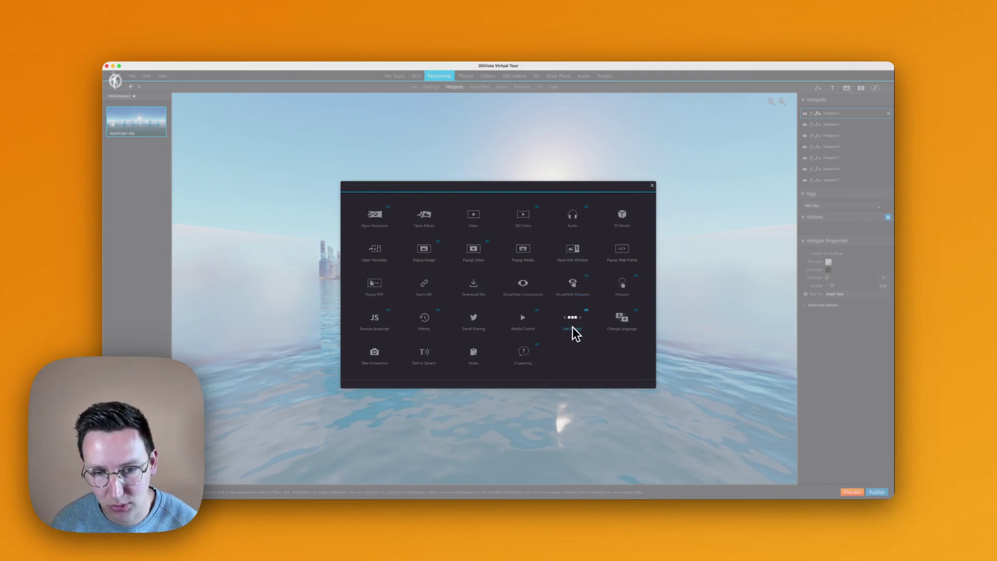
{"action": "key", "text": "super+shift+4"}
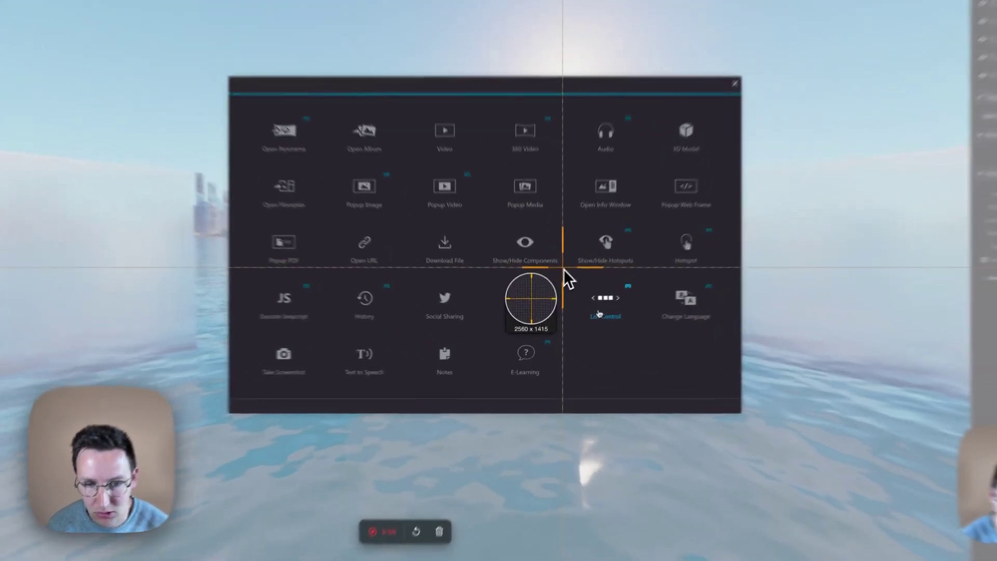
{"action": "left_click_drag", "start_coordinate": [547, 299], "coordinate": [478, 266]}
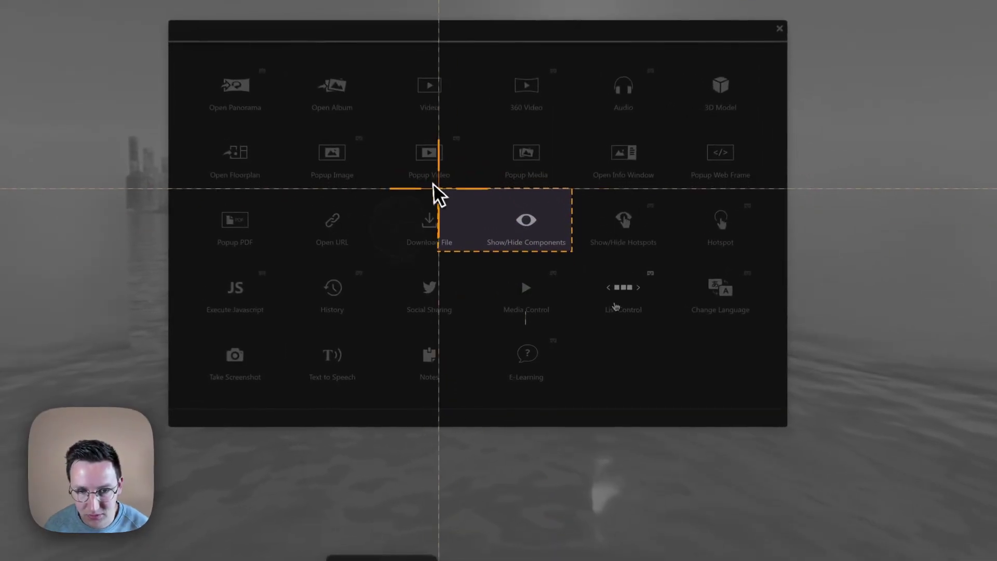
{"action": "left_click_drag", "start_coordinate": [438, 188], "coordinate": [484, 205]}
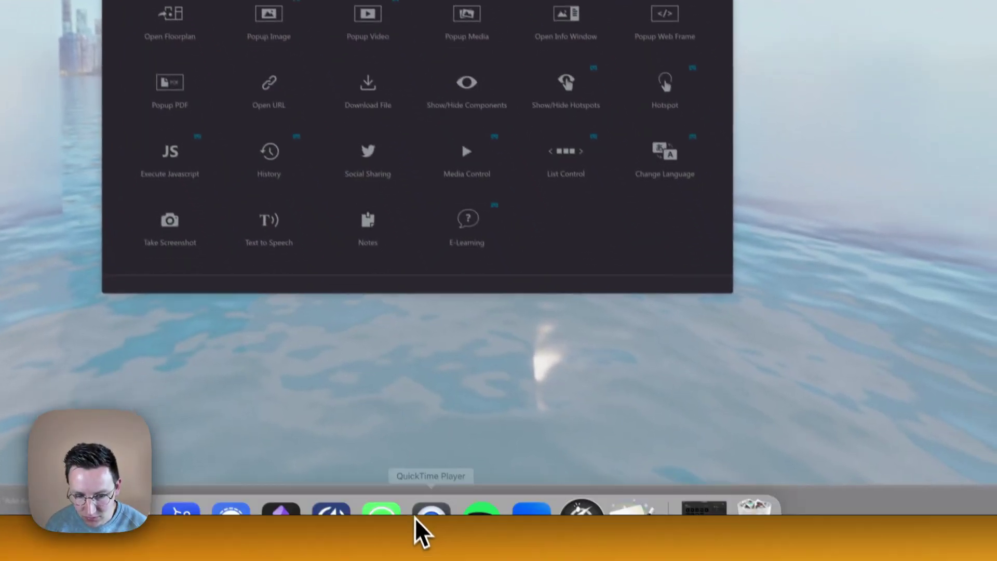
In Keyboard Maestro, duplicate the found-image click action and replace the copy's image with the captured Show/Hide Components screenshot
{"action": "left_click", "coordinate": [639, 540]}
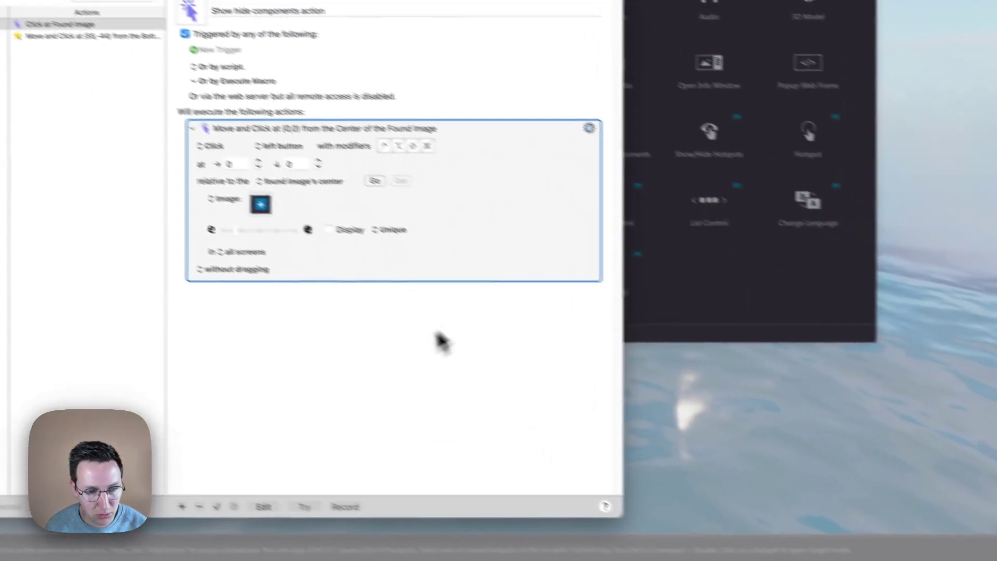
{"action": "right_click", "coordinate": [517, 166]}
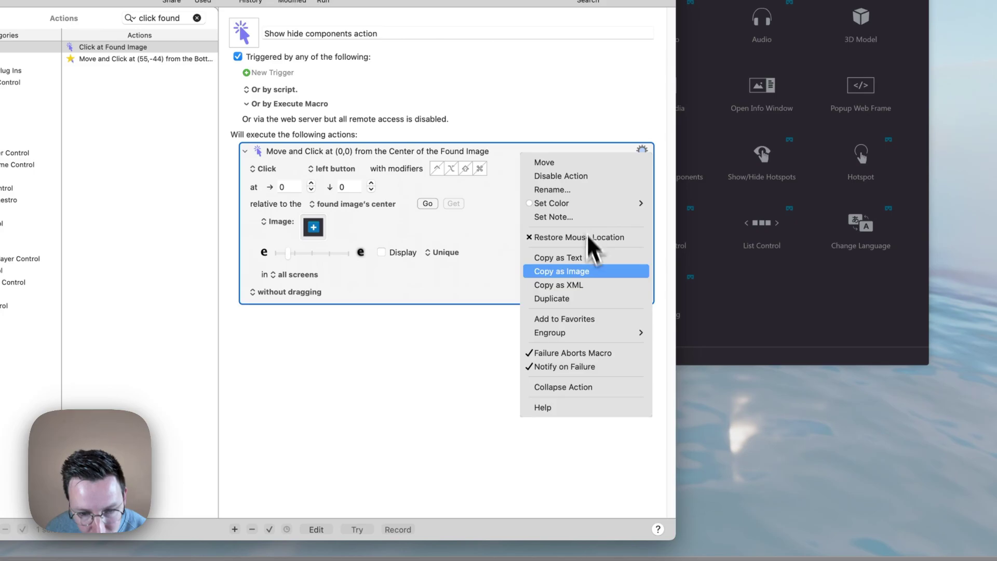
{"action": "left_click", "coordinate": [596, 299]}
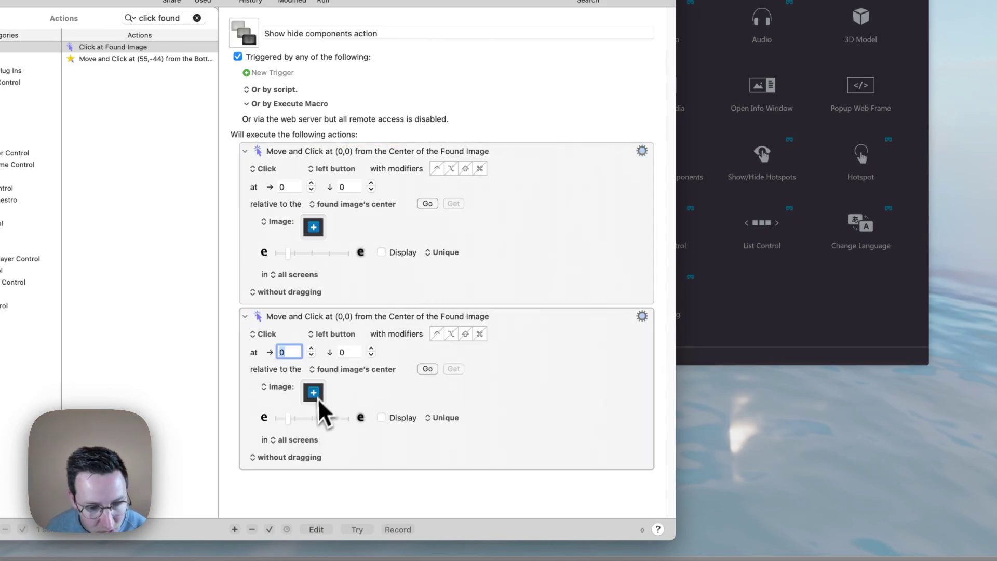
{"action": "left_click", "coordinate": [318, 399]}
{"action": "key", "text": "BackSpace"}
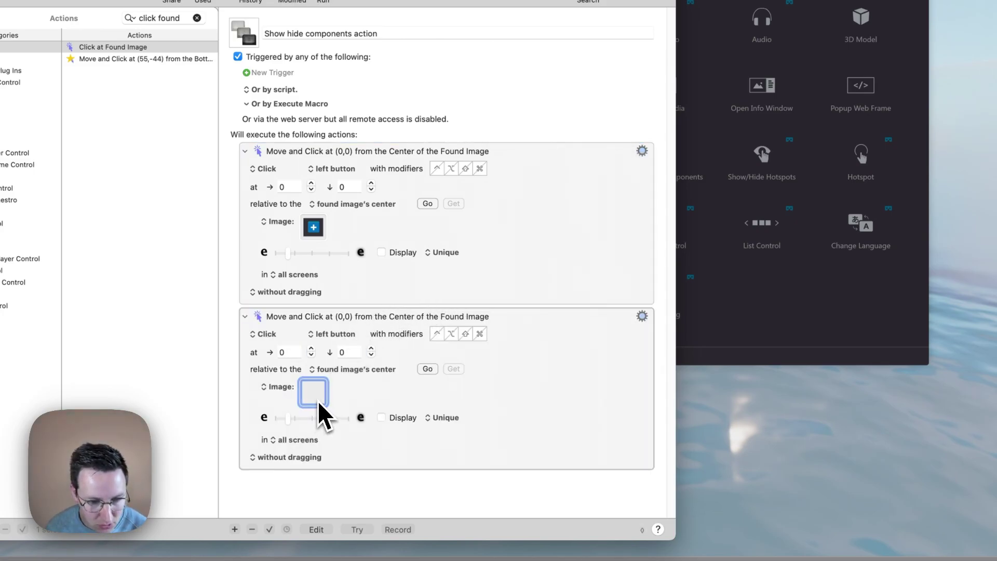
{"action": "key", "text": "super+v"}
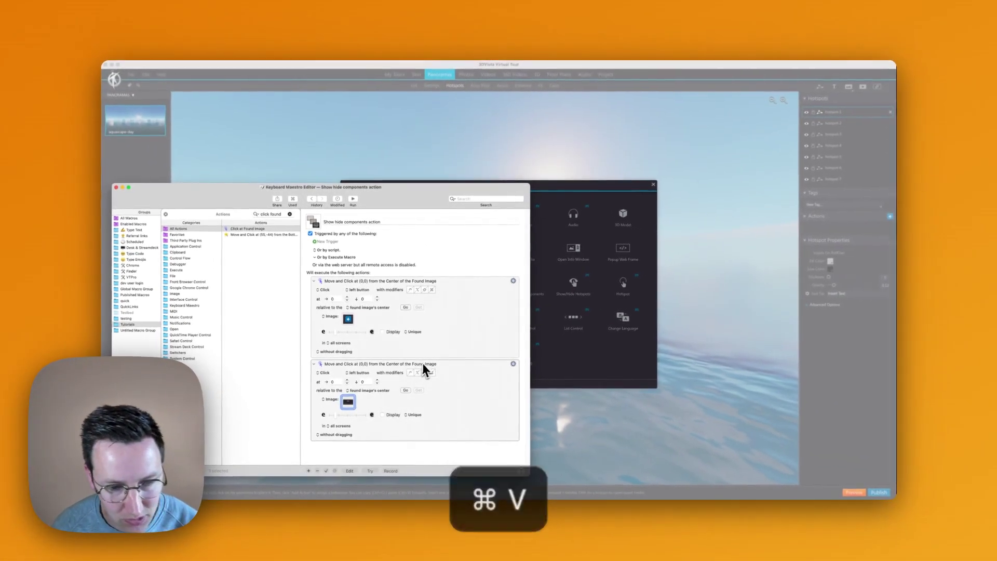
In 3DVista, close the action list and test the macro on hotspot-1, starting from the plus icon beside the Actions heading
{"action": "left_click", "coordinate": [652, 186]}
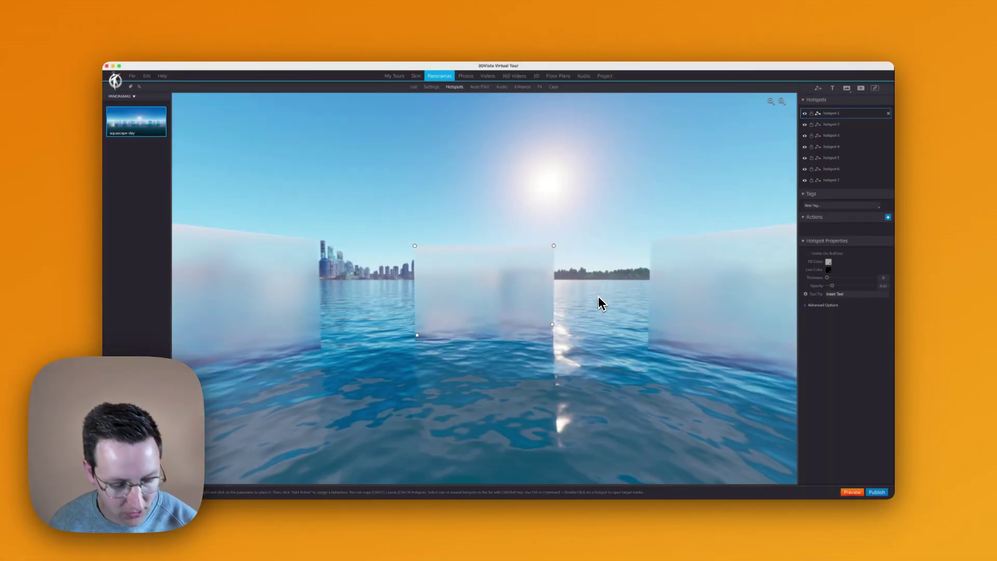
{"action": "left_click", "coordinate": [888, 217]}
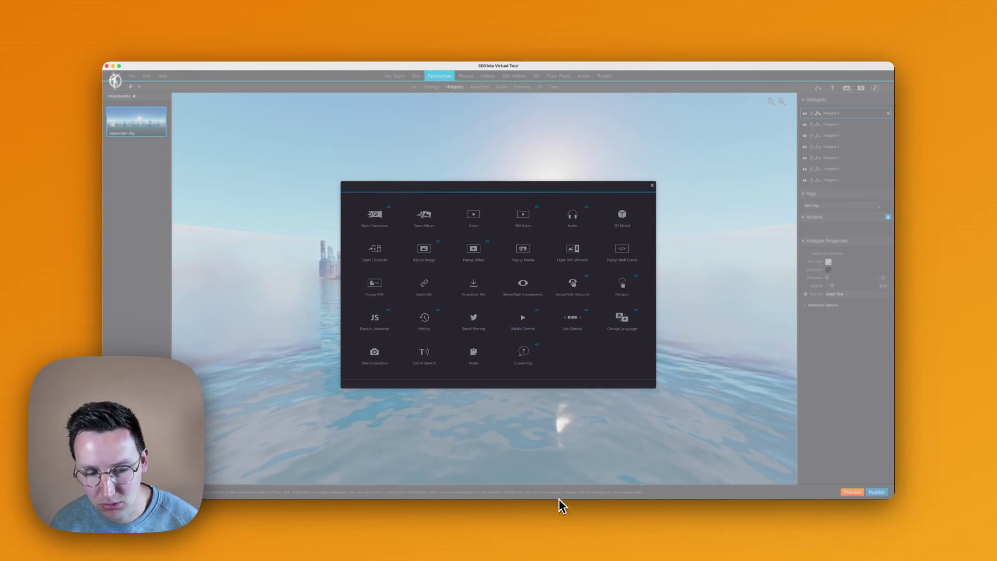
In Keyboard Maestro, search the actions for "delay" and add a Set Action Delay of 0.5 seconds between the two found-image clicks
{"action": "mouse_move", "coordinate": [557, 507]}
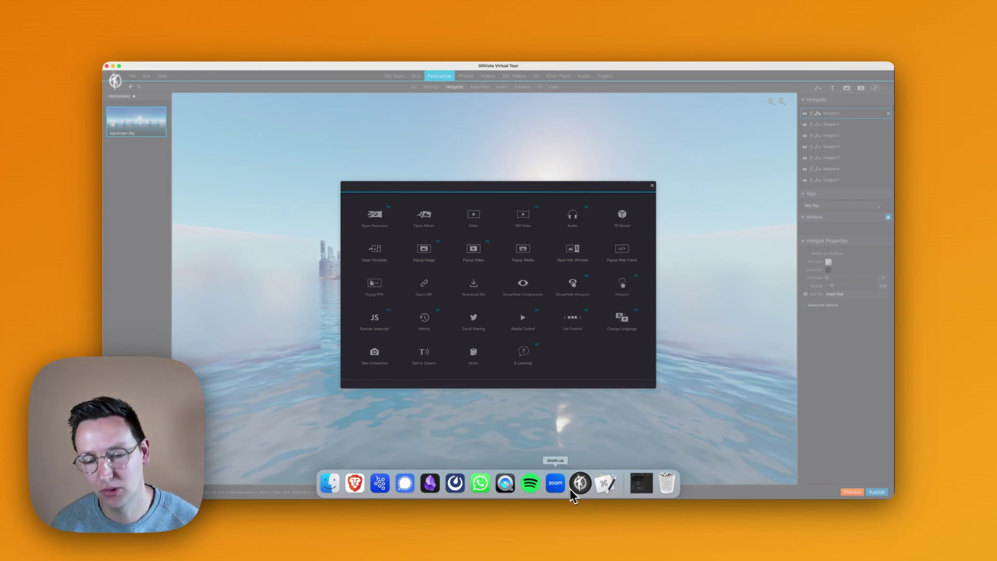
{"action": "left_click", "coordinate": [604, 491]}
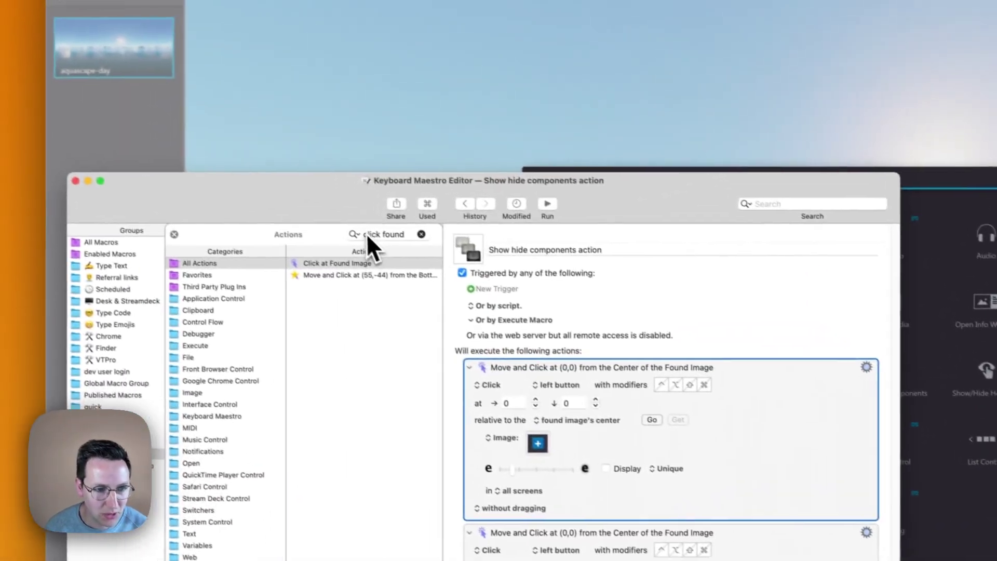
{"action": "left_click", "coordinate": [215, 135]}
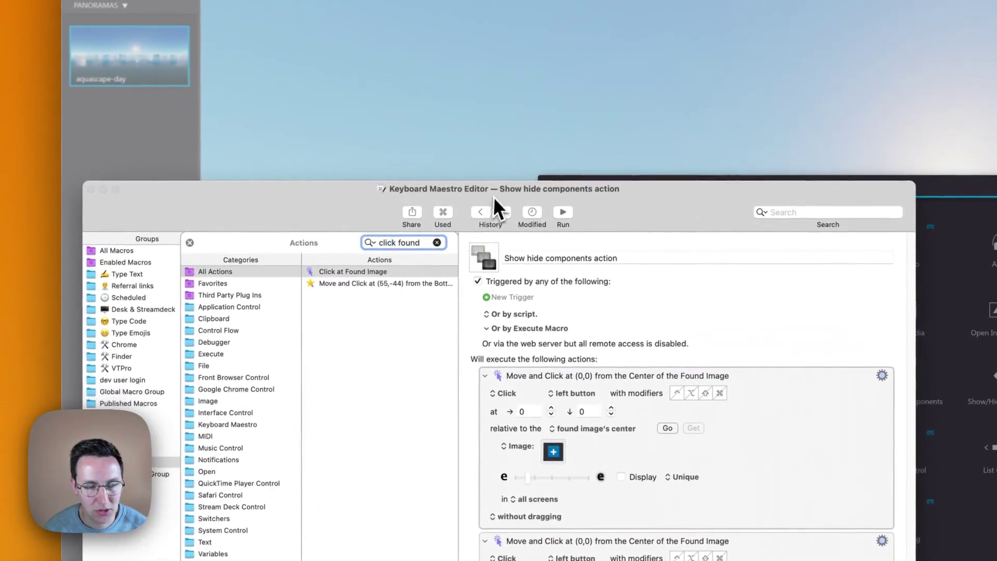
{"action": "key", "text": "super+a"}
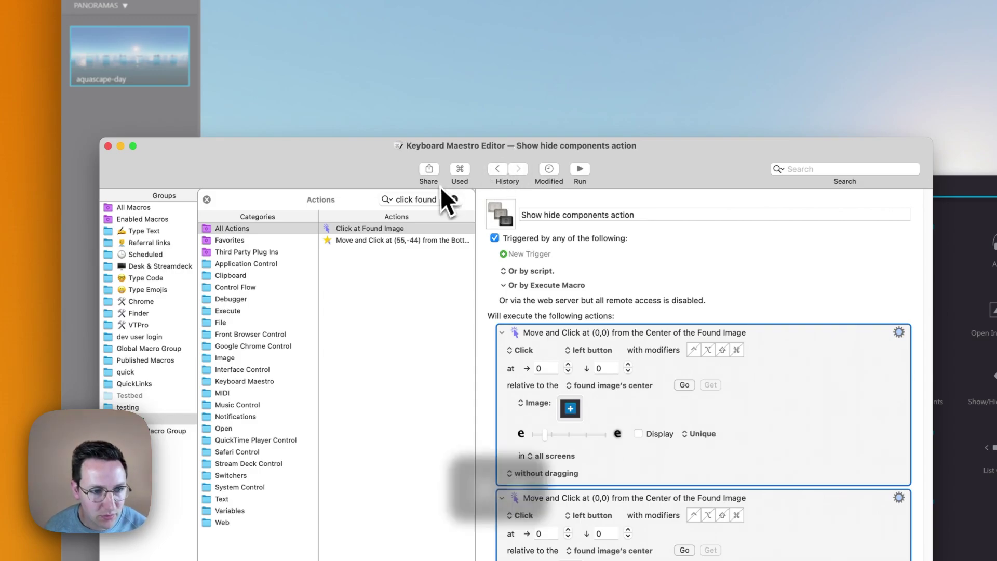
{"action": "left_click", "coordinate": [453, 200]}
{"action": "type", "text": "delay"}
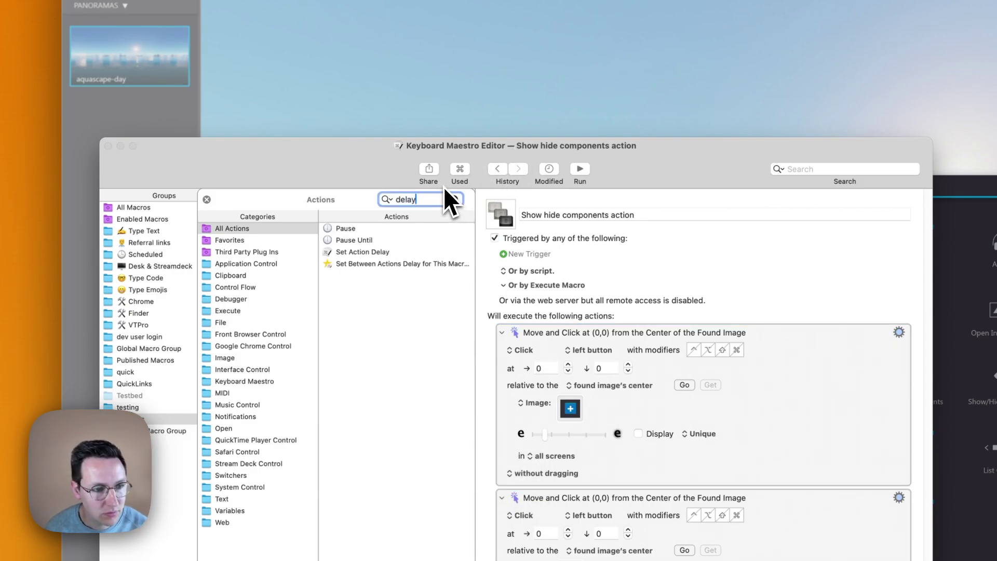
{"action": "double_click", "coordinate": [386, 253]}
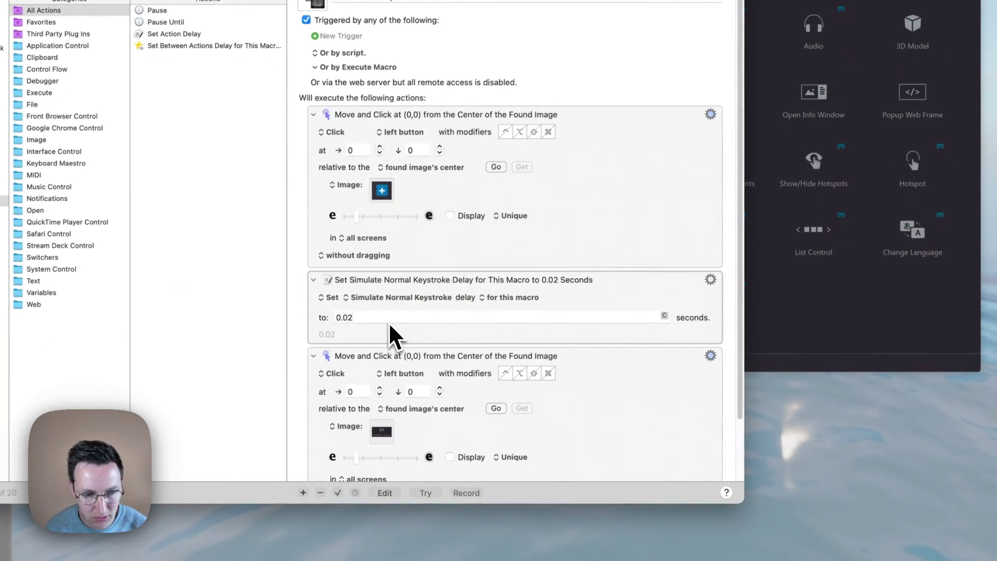
{"action": "left_click", "coordinate": [389, 318]}
{"action": "type", "text": "0.5"}
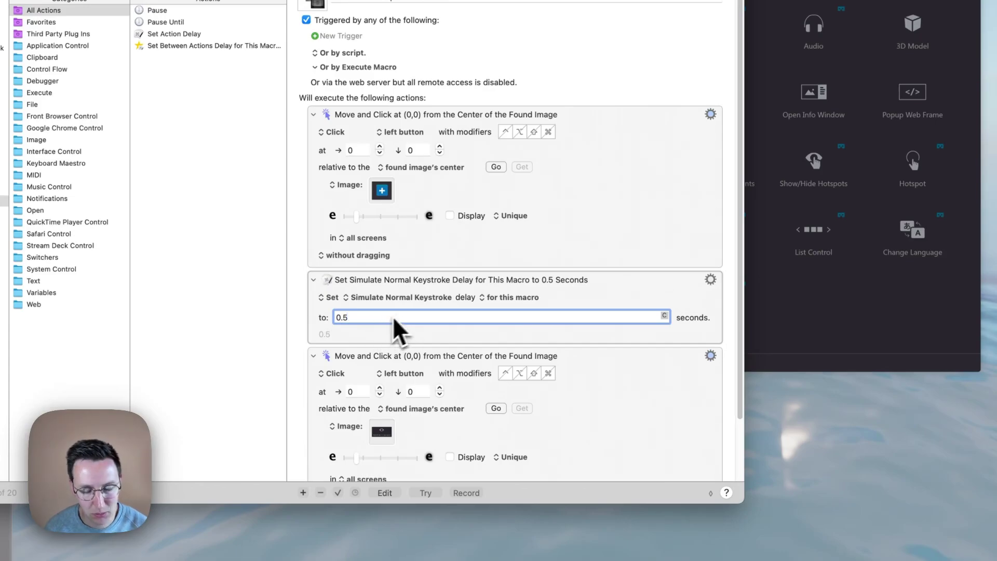
{"action": "left_click", "coordinate": [545, 295]}
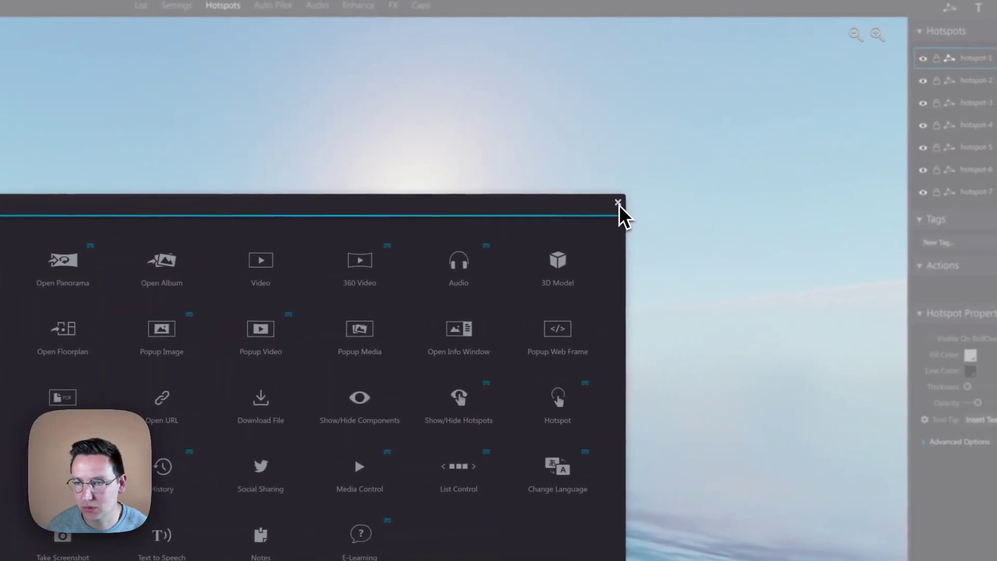
Return to 3DVista, dismiss the open action list and retest the macro with the added delay on hotspot-1
{"action": "left_click", "coordinate": [618, 202]}
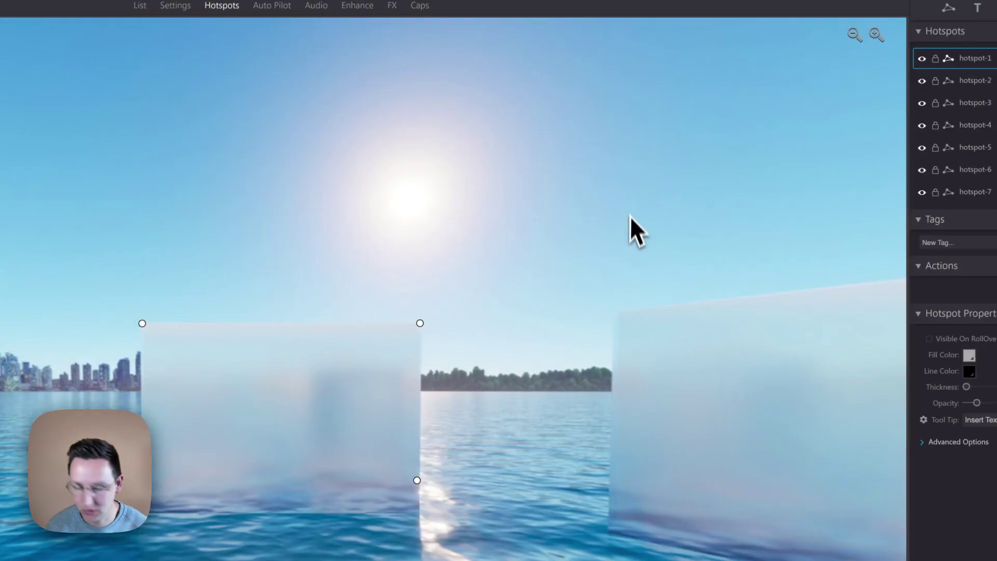
{"action": "left_click", "coordinate": [953, 279]}
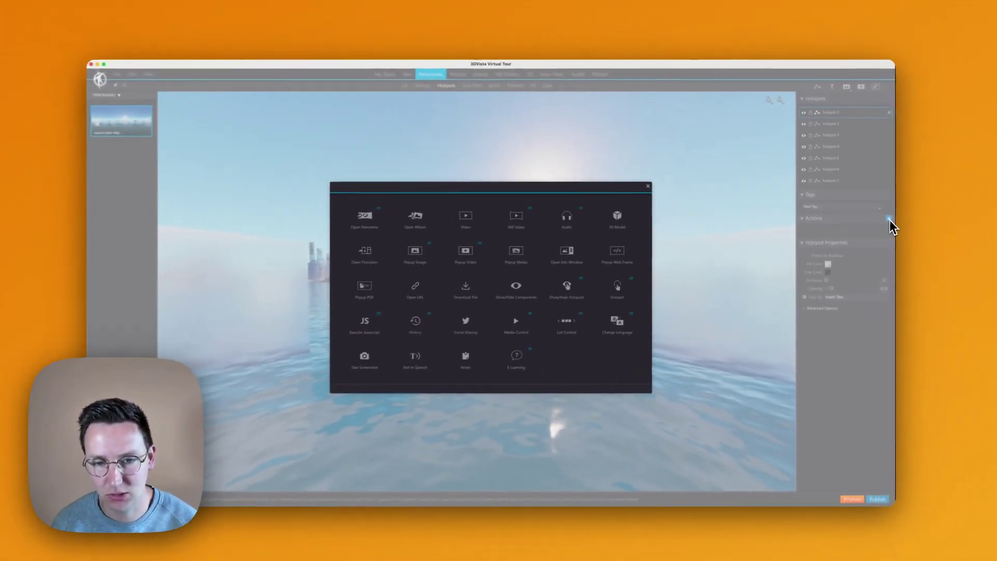
In Keyboard Maestro, change the delay action's type to Between Actions and set it to .5 seconds
{"action": "key", "text": "super+Tab"}
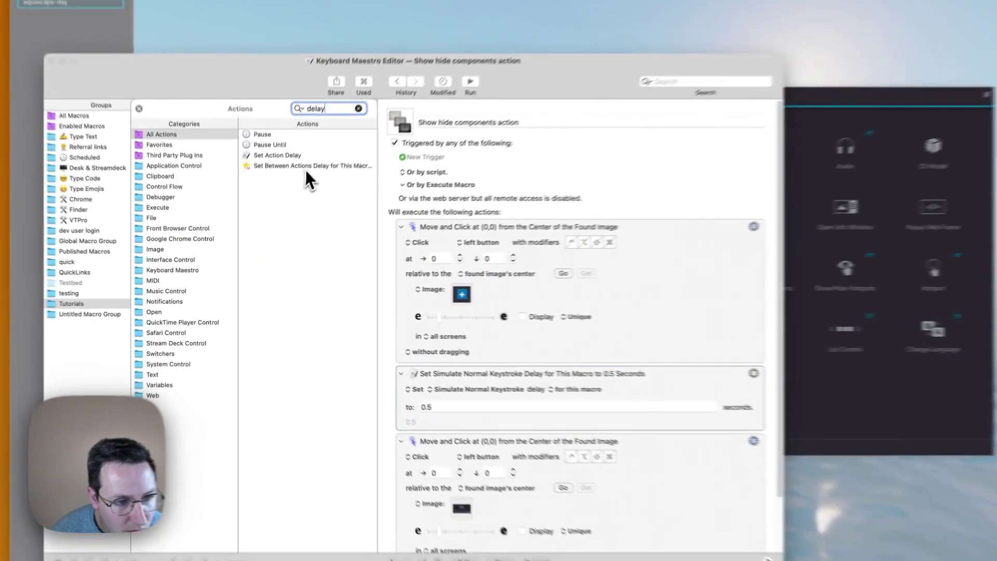
{"action": "left_click", "coordinate": [265, 225]}
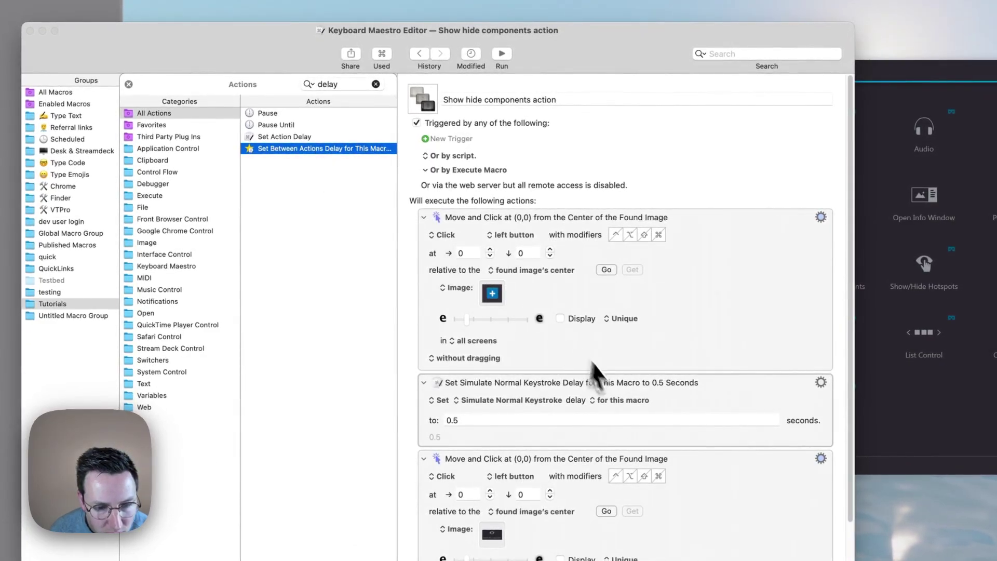
{"action": "left_click", "coordinate": [523, 410]}
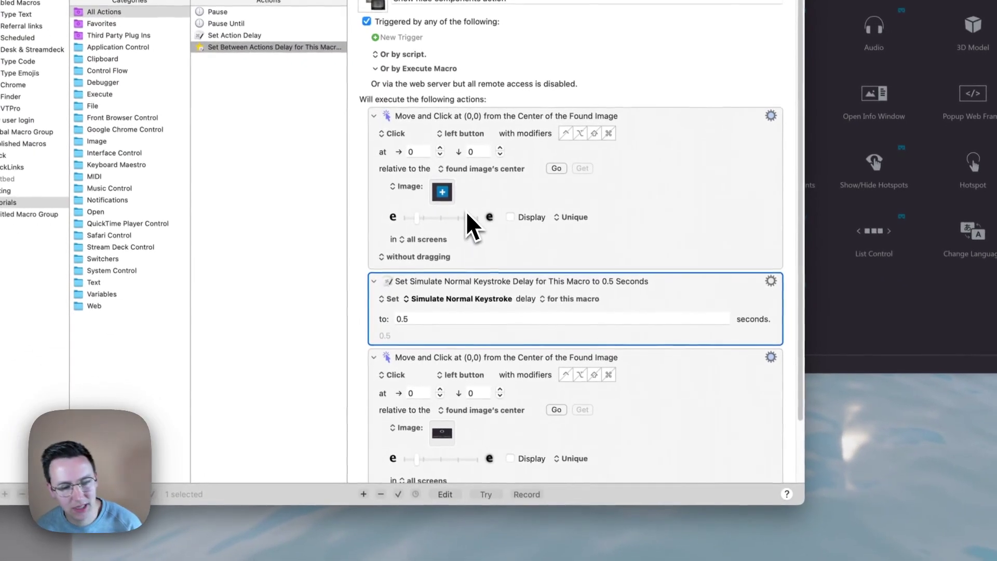
{"action": "left_click", "coordinate": [493, 368]}
{"action": "left_click", "coordinate": [501, 285]}
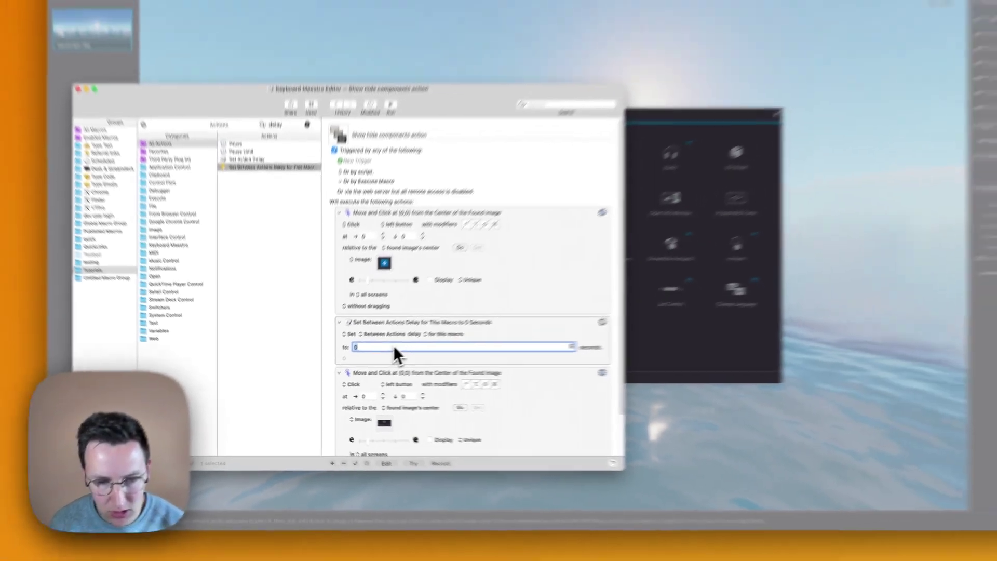
{"action": "type", "text": ".5"}
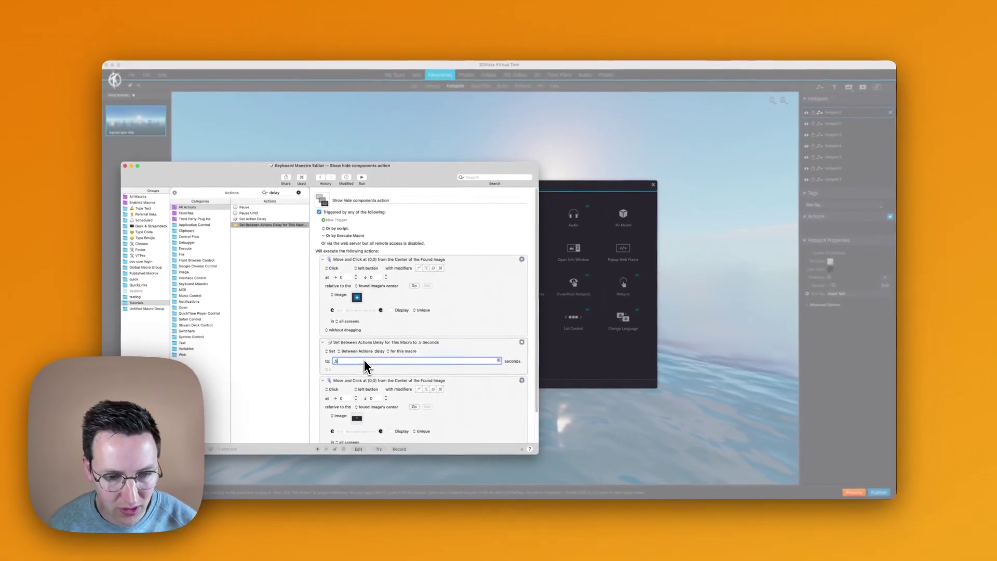
{"action": "key", "text": "Tab"}
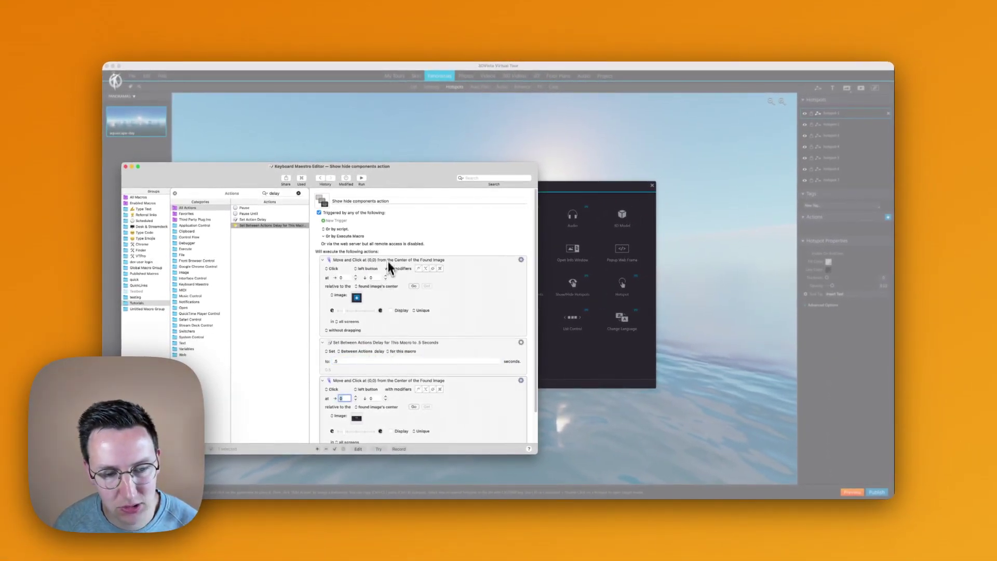
Switch to 3DVista, close the action list and test the macro again with the Between Actions delay
{"action": "left_click", "coordinate": [586, 205]}
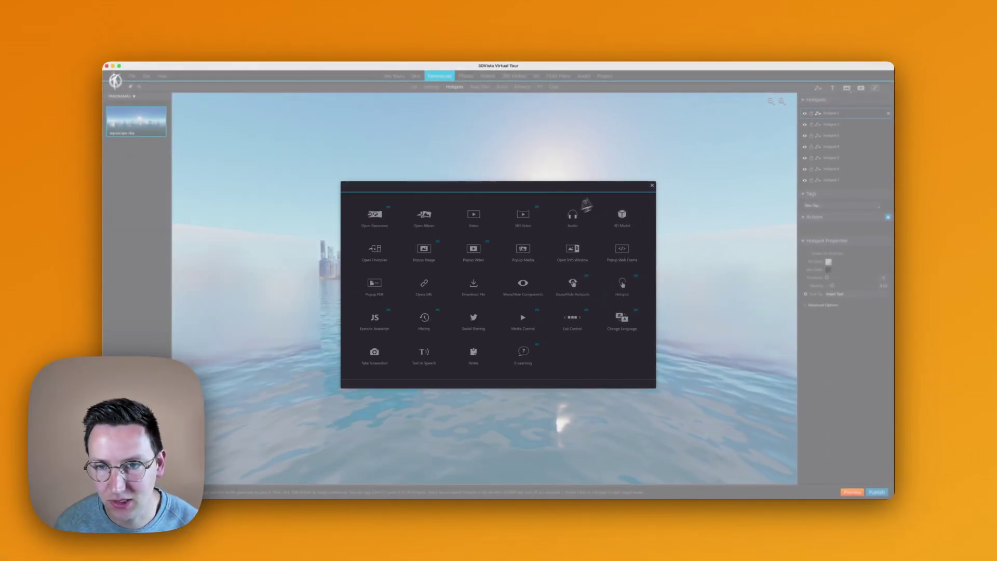
{"action": "left_click", "coordinate": [652, 186]}
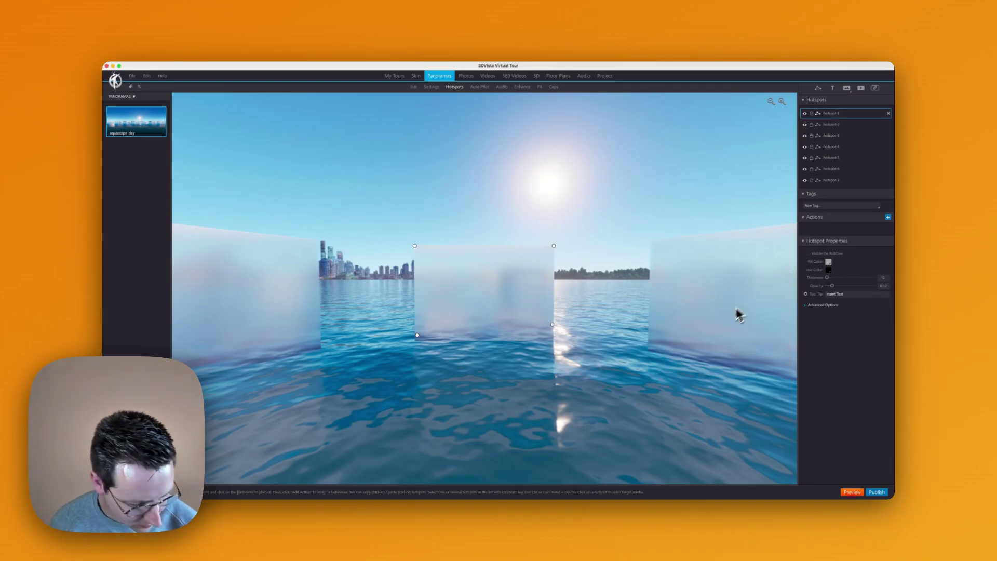
{"action": "left_click", "coordinate": [888, 218]}
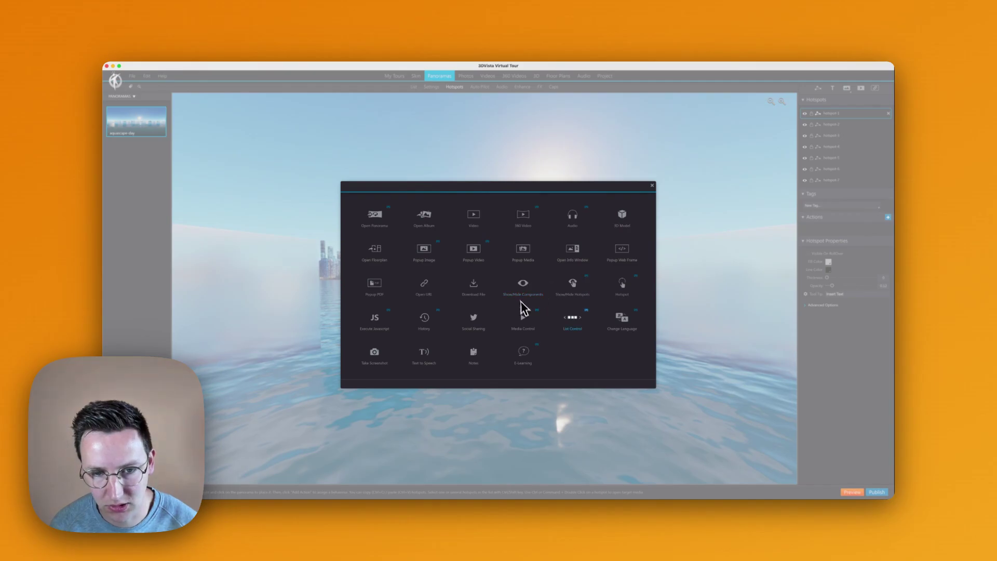
In Keyboard Maestro, disable the plus-icon click action and the Between Actions delay, leaving only the second found-image click enabled
{"action": "key", "text": "super+Tab"}
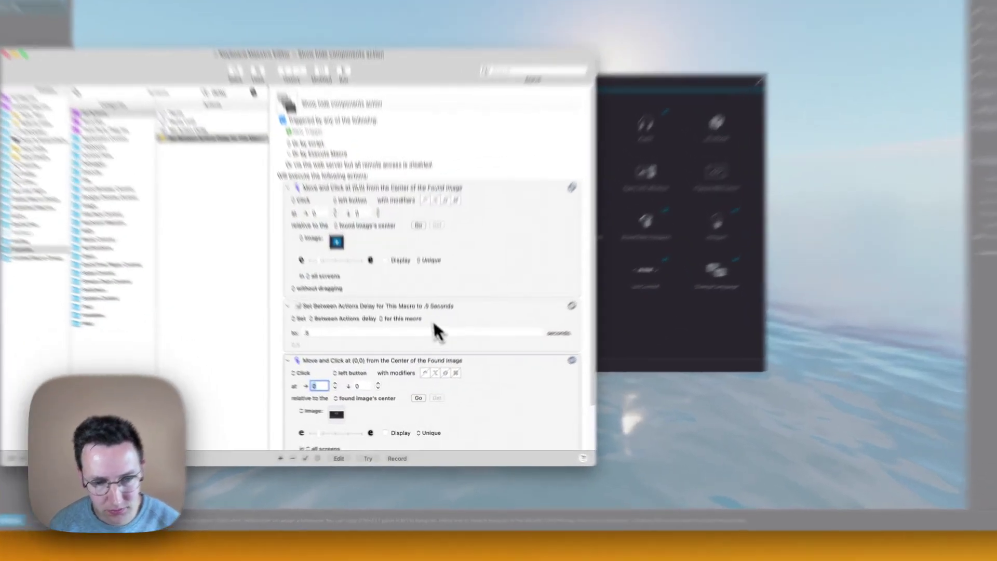
{"action": "left_click", "coordinate": [426, 349]}
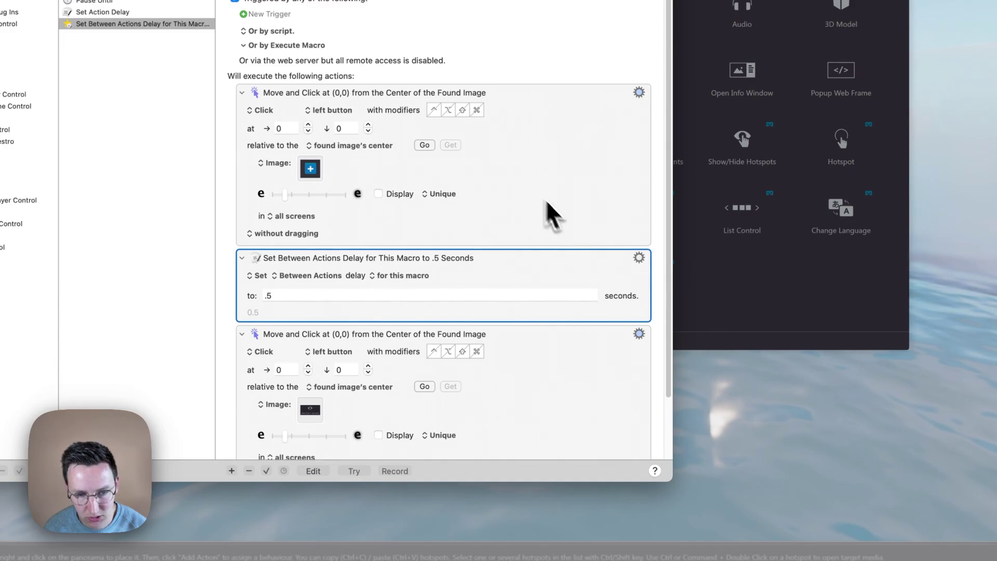
{"action": "right_click", "coordinate": [527, 183]}
{"action": "left_click", "coordinate": [576, 204]}
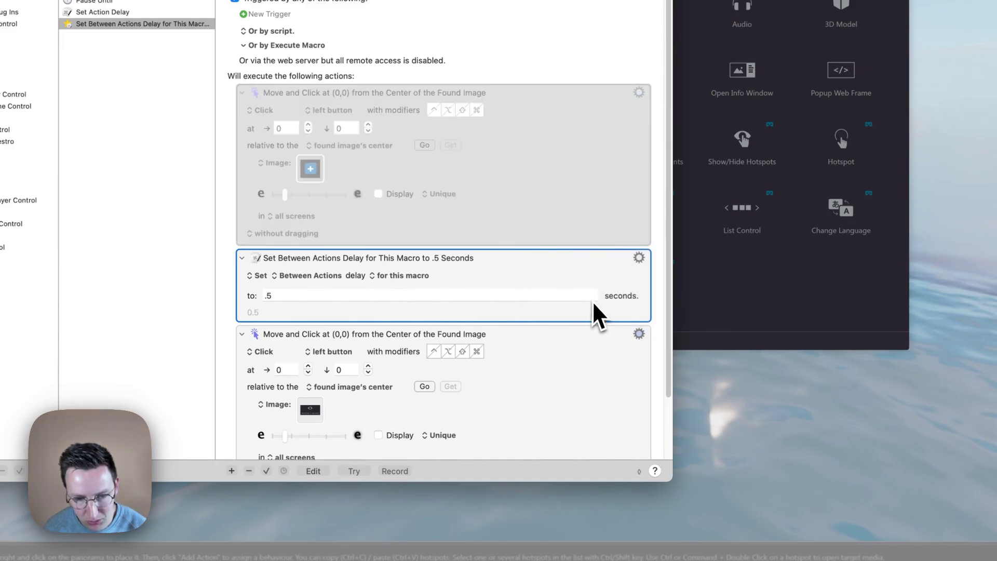
{"action": "right_click", "coordinate": [528, 265]}
{"action": "left_click", "coordinate": [571, 287]}
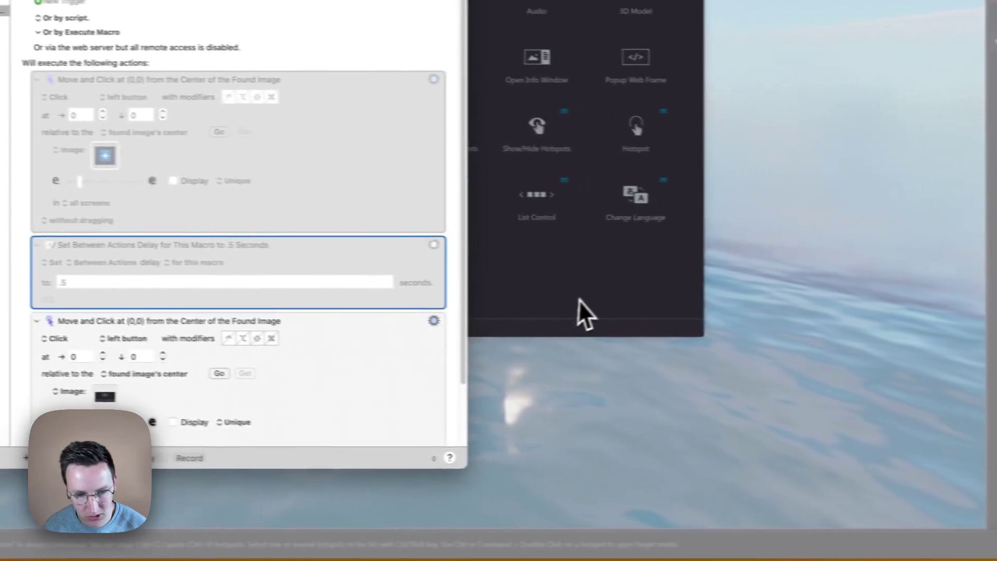
In 3DVista, test the Show/Hide Components click on its own against the open action list, and close the list
{"action": "left_click", "coordinate": [579, 299]}
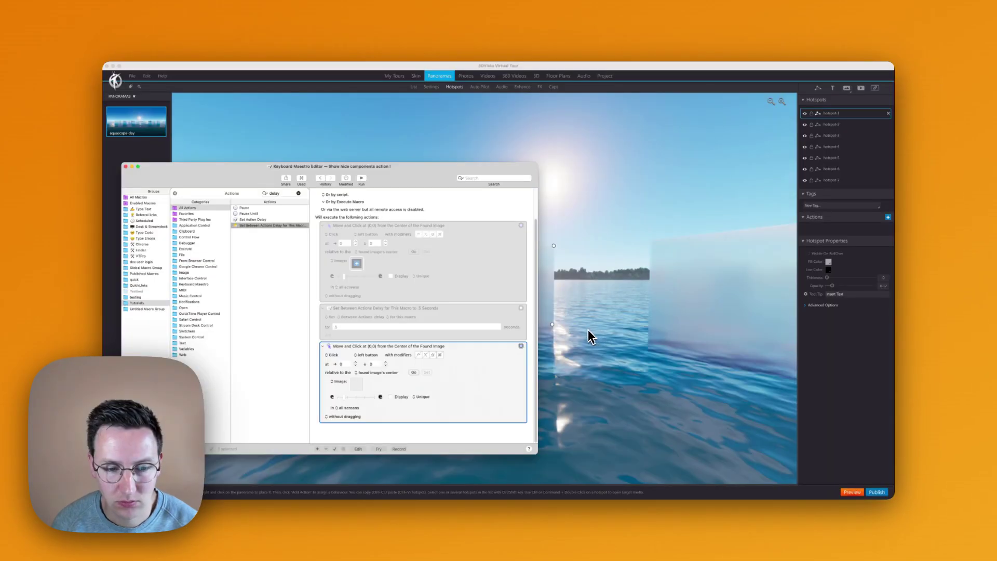
{"action": "left_click", "coordinate": [628, 335]}
{"action": "left_click", "coordinate": [476, 292]}
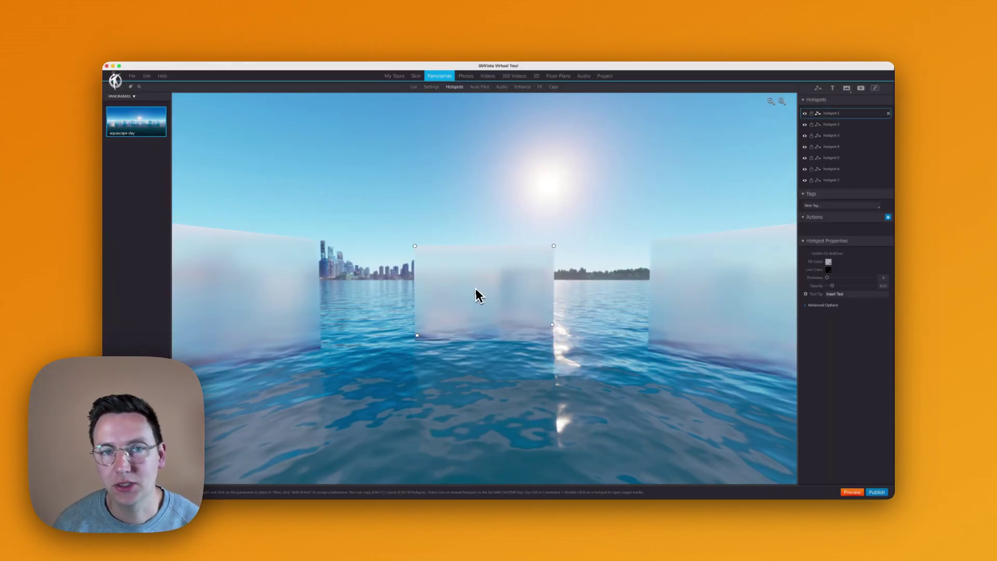
Reopen the action list for hotspot-1 and capture a screenshot of the entire action selection dialog
{"action": "left_click", "coordinate": [888, 218]}
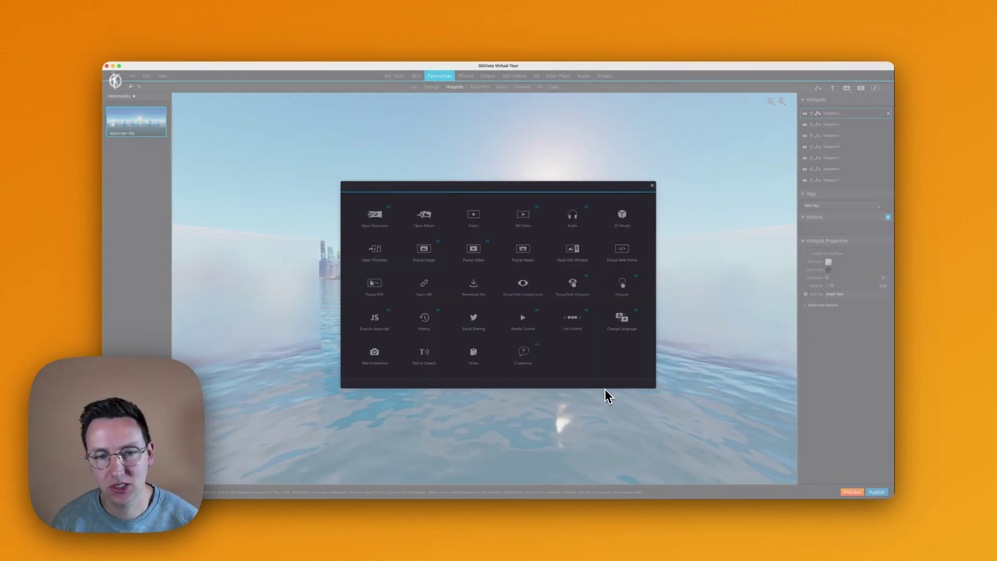
{"action": "key", "text": "super+shift+4"}
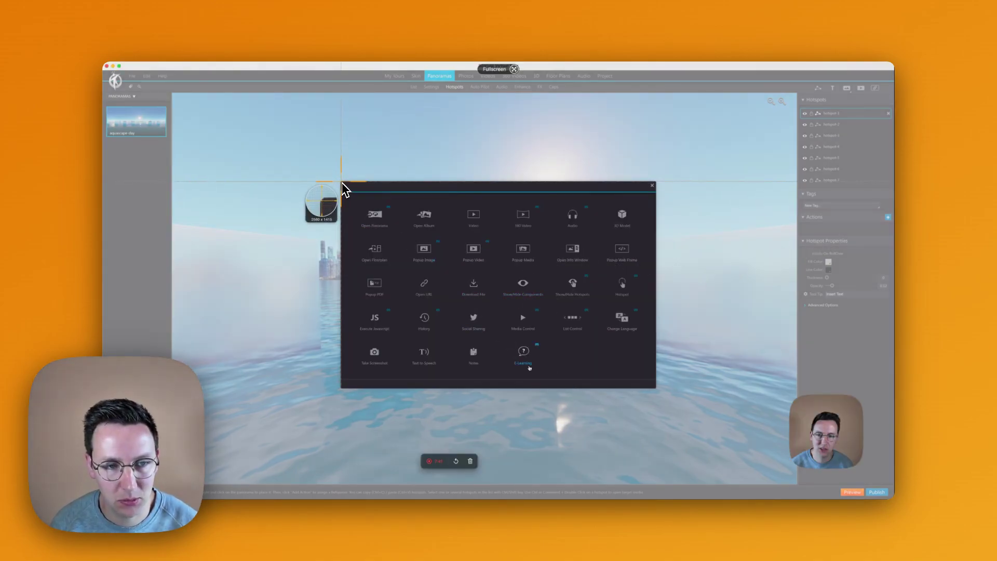
{"action": "left_click_drag", "start_coordinate": [342, 185], "coordinate": [657, 394]}
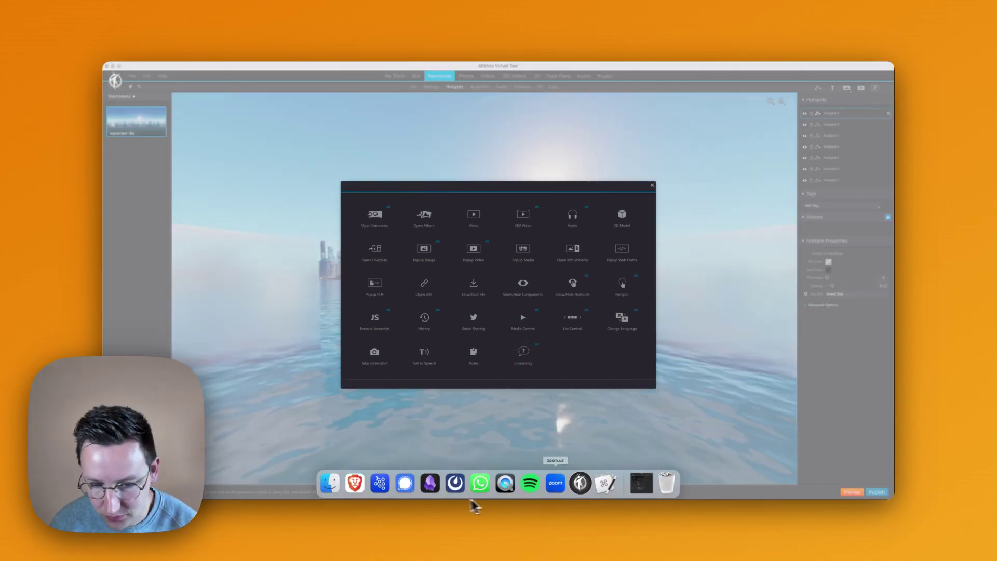
Switch to Keyboard Maestro and paste the captured dialog screenshot as the search image of the enabled Move and Click action
{"action": "left_click", "coordinate": [600, 496]}
{"action": "left_click", "coordinate": [356, 383]}
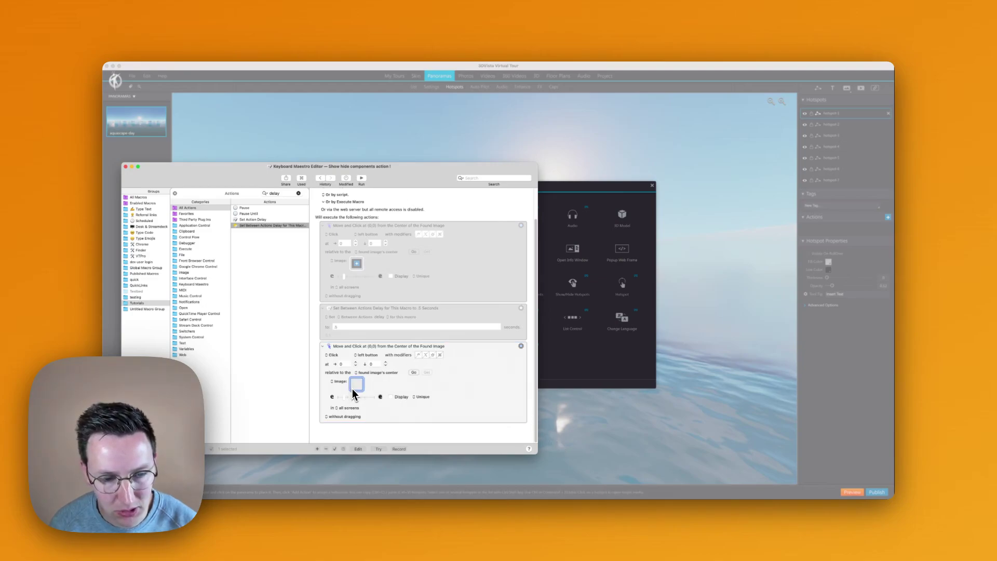
{"action": "key", "text": "super+v"}
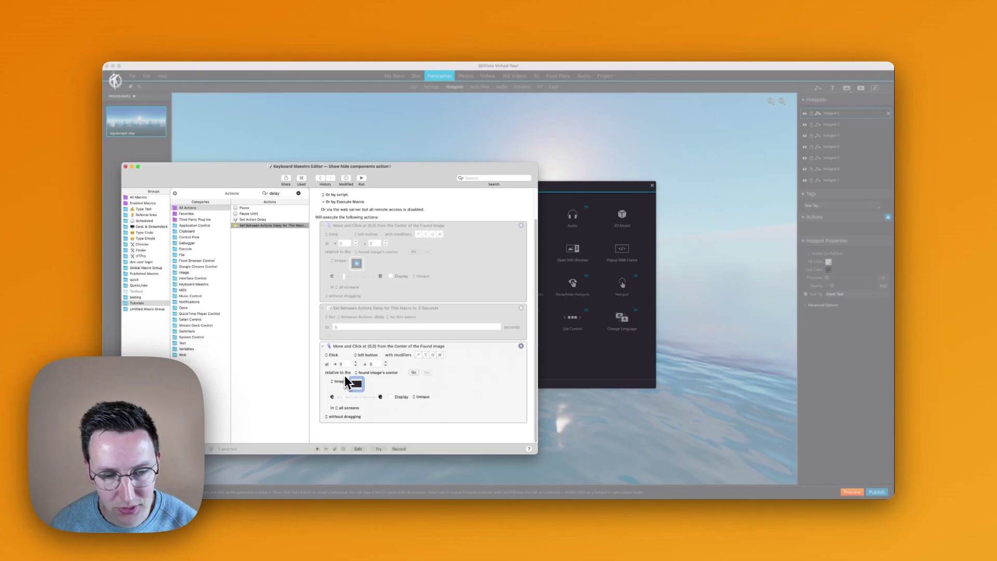
In 3DVista, measure the offset from the action dialog's top left corner to the Show/Hide Components icon with the screenshot selection
{"action": "left_click", "coordinate": [555, 383]}
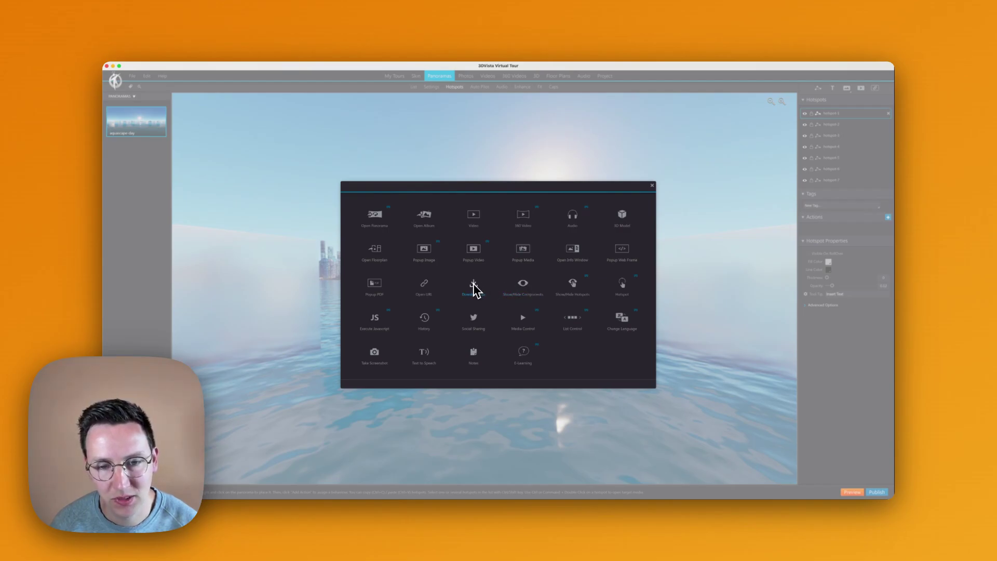
{"action": "key", "text": "super+shift+4"}
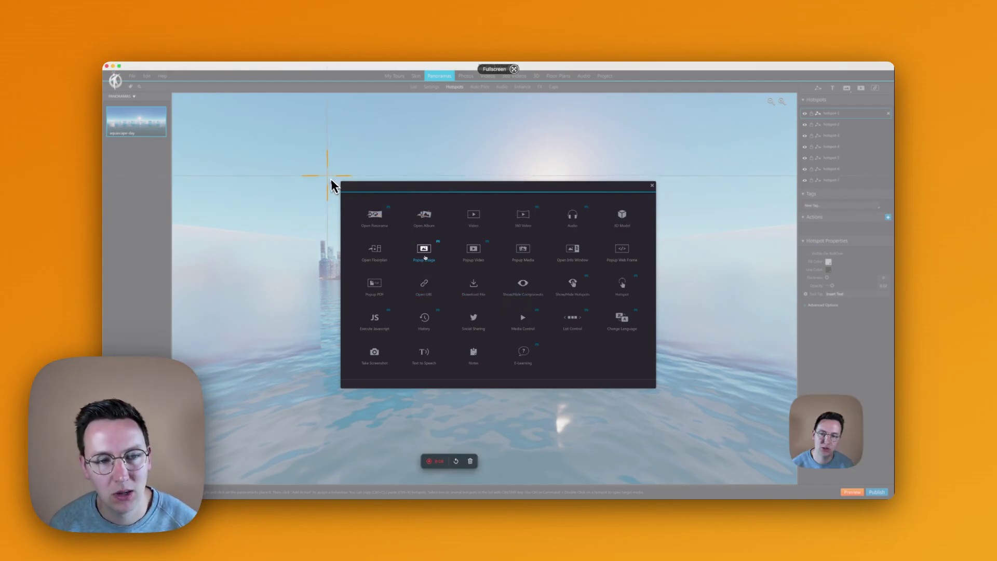
{"action": "left_click_drag", "start_coordinate": [341, 182], "coordinate": [510, 189]}
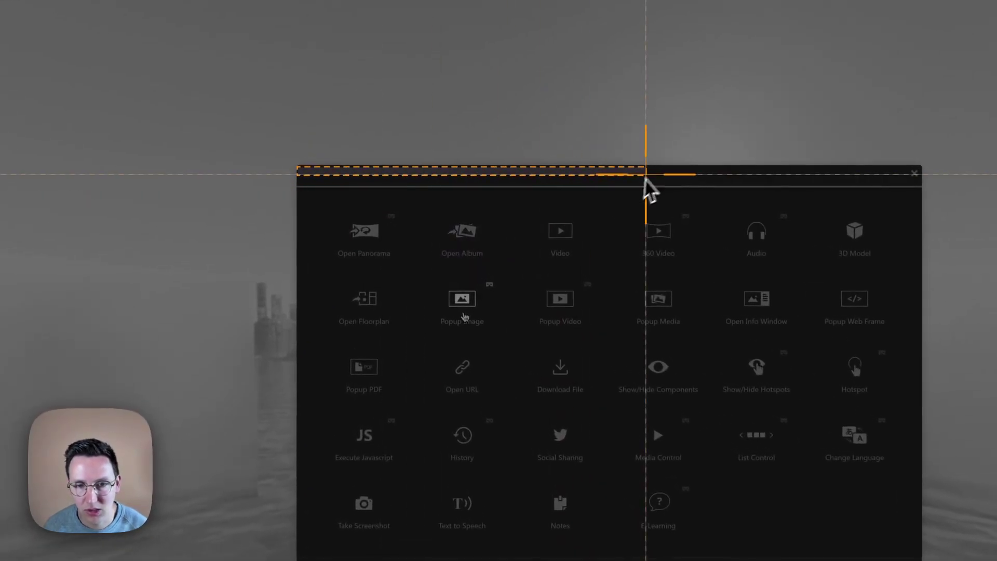
{"action": "left_click_drag", "start_coordinate": [635, 181], "coordinate": [665, 373]}
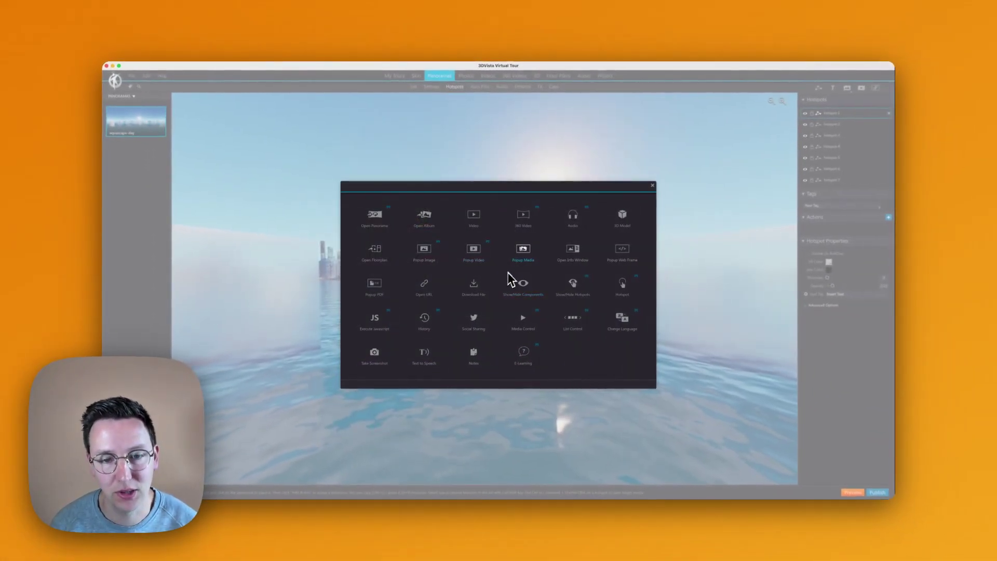
Back in Keyboard Maestro, make the enabled click action relative to the found image's top left corner
{"action": "mouse_move", "coordinate": [467, 506]}
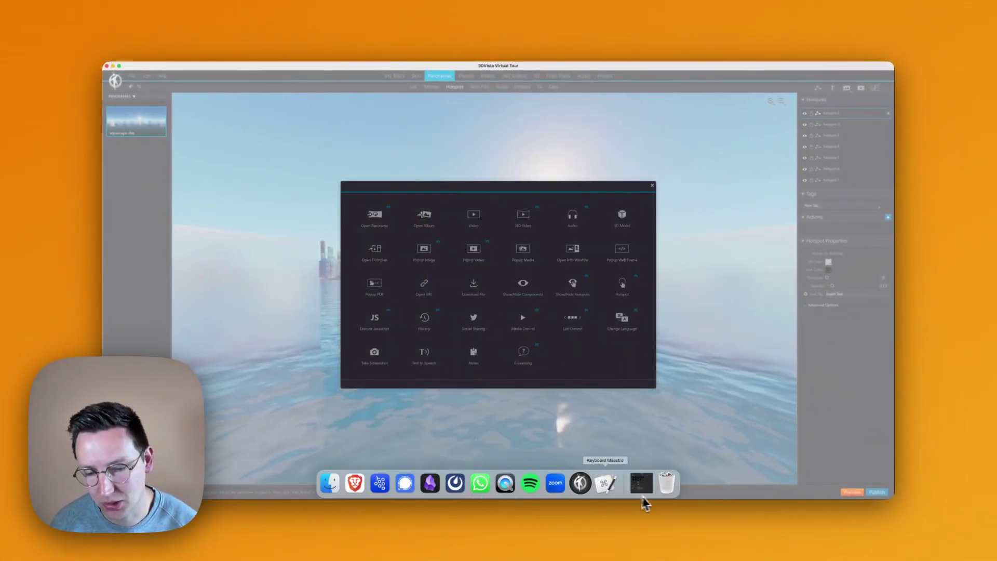
{"action": "left_click", "coordinate": [605, 484]}
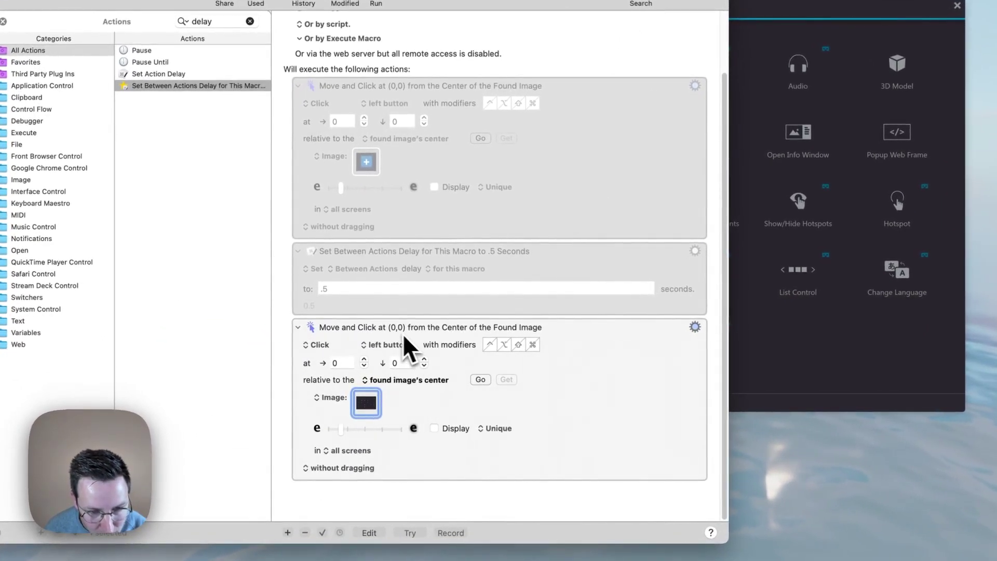
{"action": "left_click", "coordinate": [439, 379]}
{"action": "left_click", "coordinate": [445, 331]}
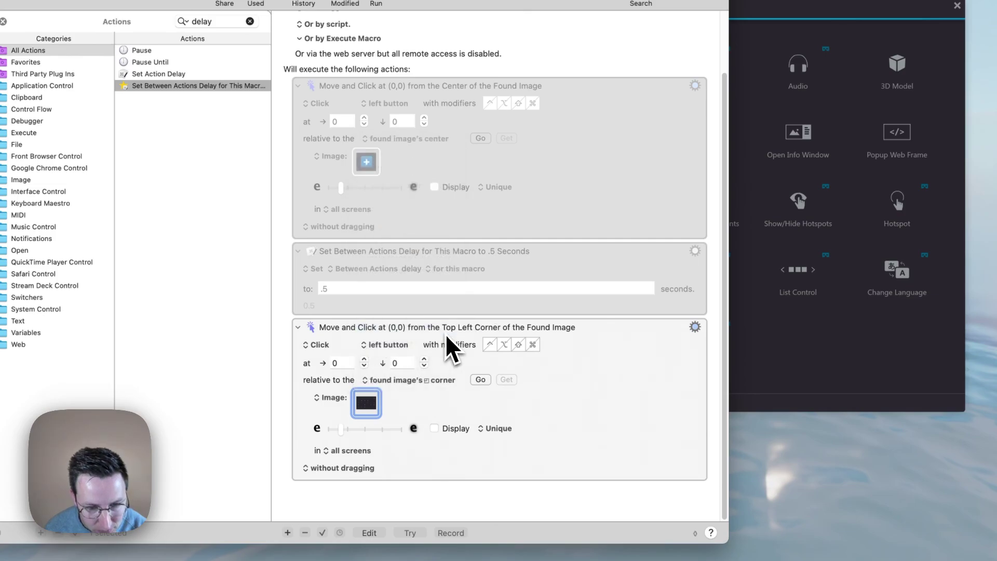
Measure the Show/Hide Components icon's offset from the dialog corner again and set the click position to 600 across and 330 down
{"action": "key", "text": "super+a"}
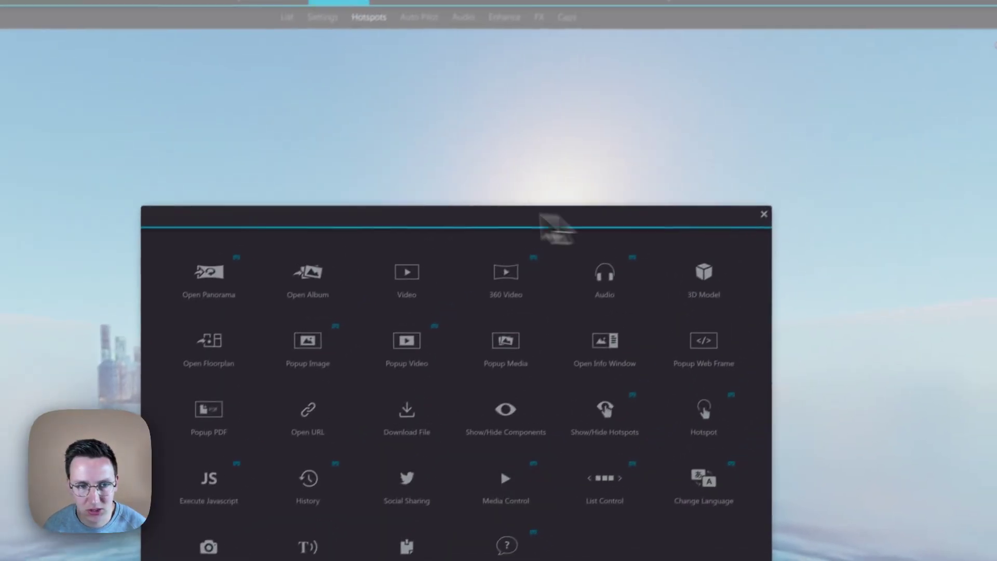
{"action": "key", "text": "super+shift+4"}
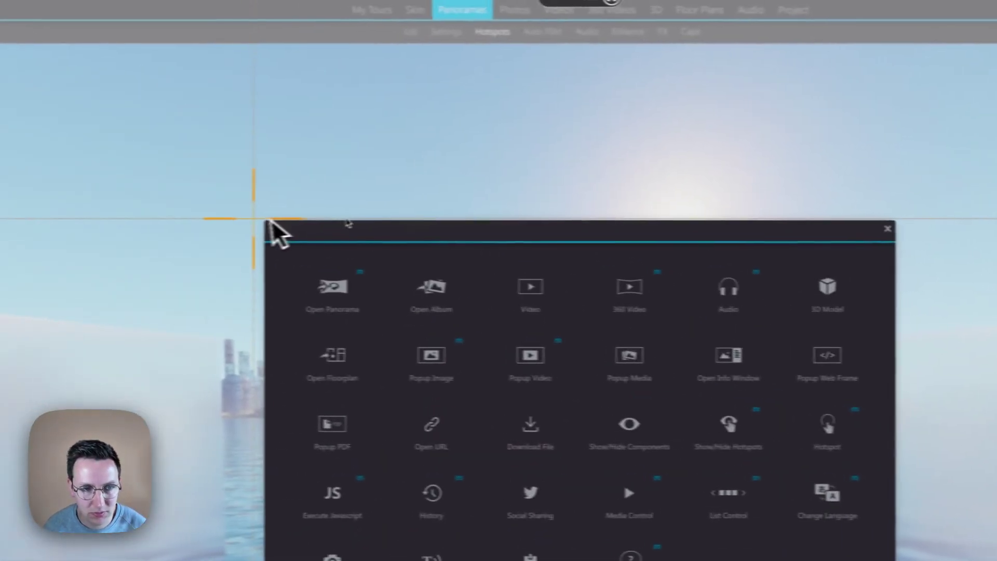
{"action": "left_click_drag", "start_coordinate": [143, 207], "coordinate": [506, 233]}
{"action": "left_click_drag", "start_coordinate": [668, 249], "coordinate": [682, 429]}
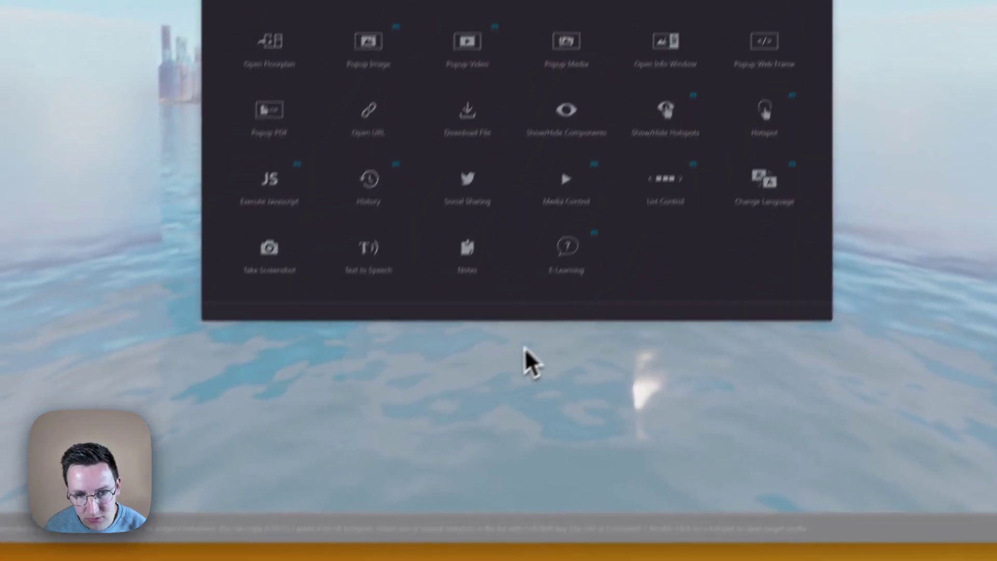
{"action": "key", "text": "ctrl+Up"}
{"action": "left_click", "coordinate": [568, 302]}
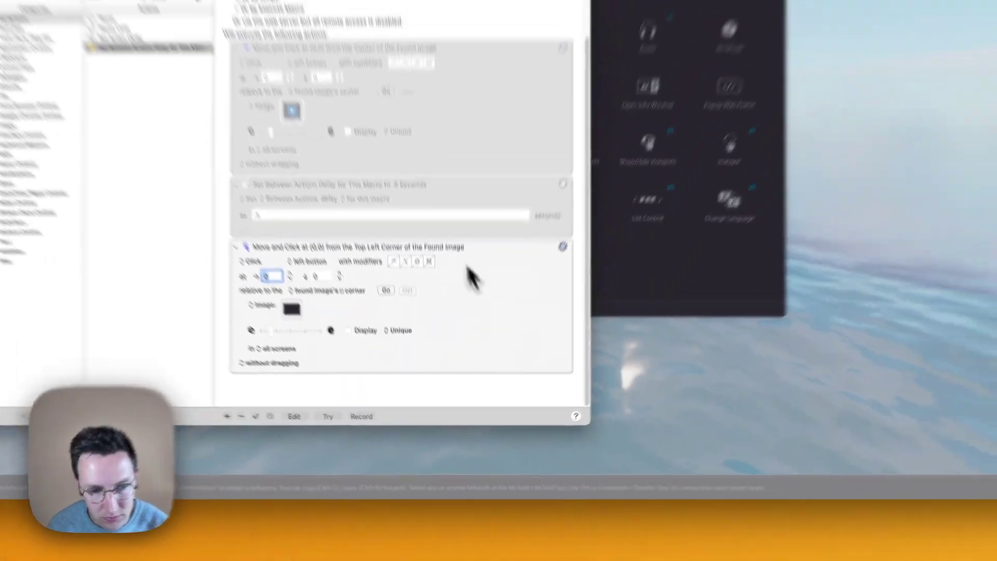
{"action": "type", "text": "600"}
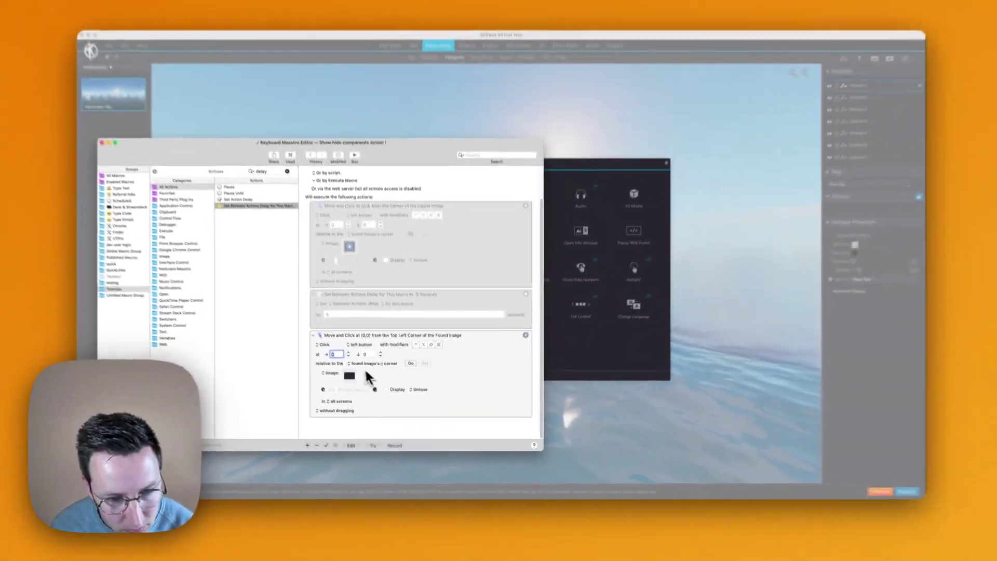
{"action": "key", "text": "Tab"}
{"action": "type", "text": "330"}
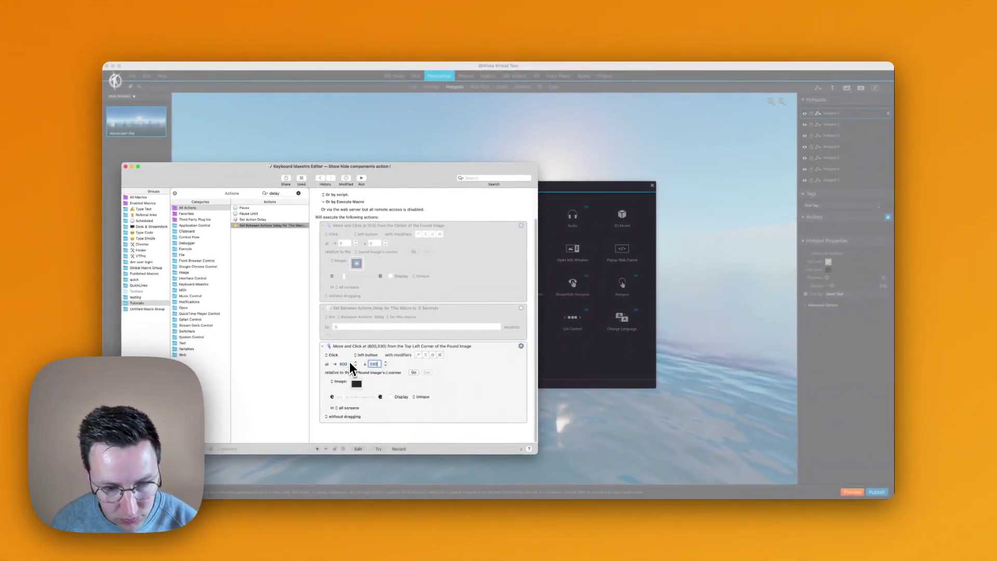
{"action": "left_click", "coordinate": [409, 383]}
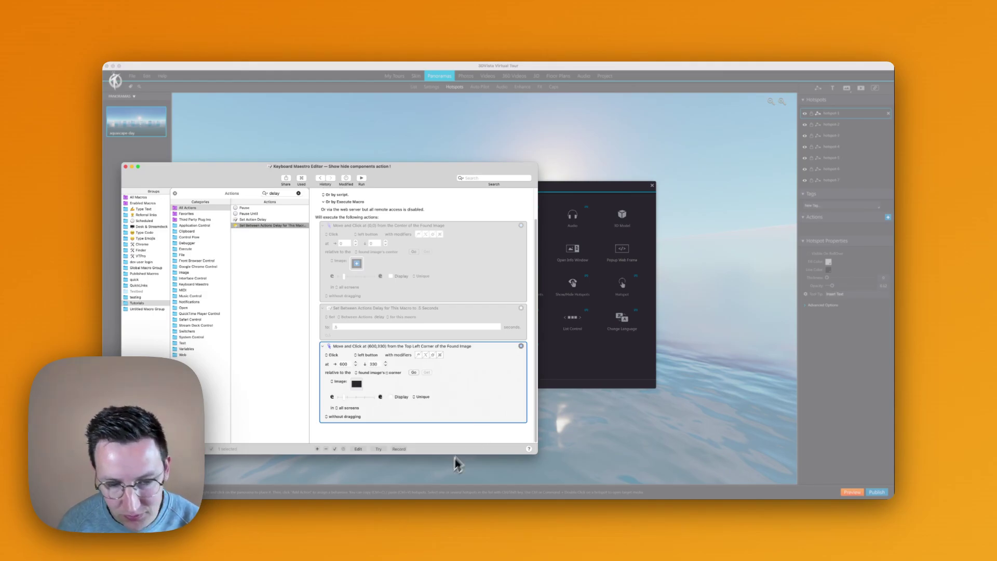
Switch to 3DVista, open Show/Hide Components from the action list and capture a screenshot of the upper part of its dialog
{"action": "left_click", "coordinate": [587, 389]}
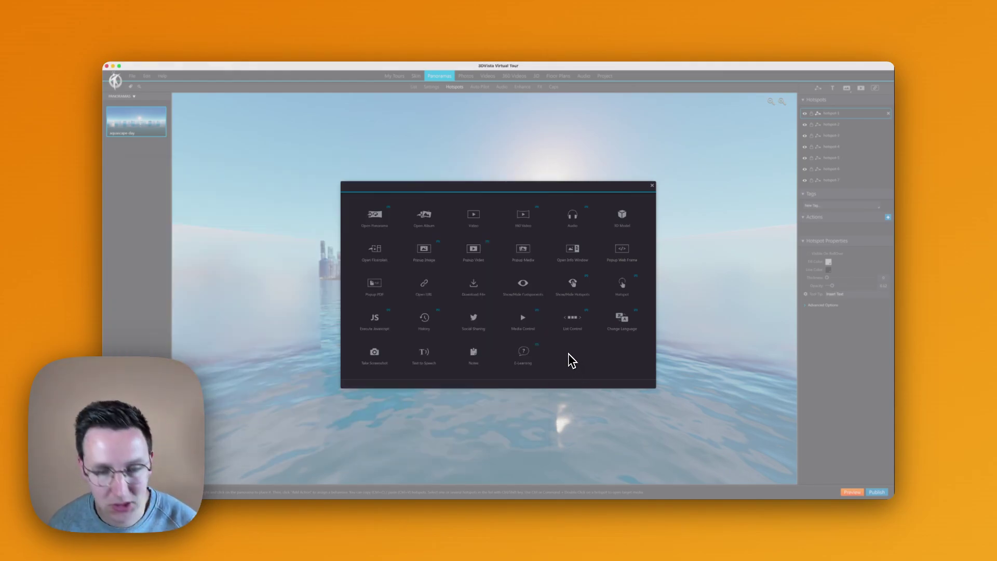
{"action": "left_click", "coordinate": [523, 289]}
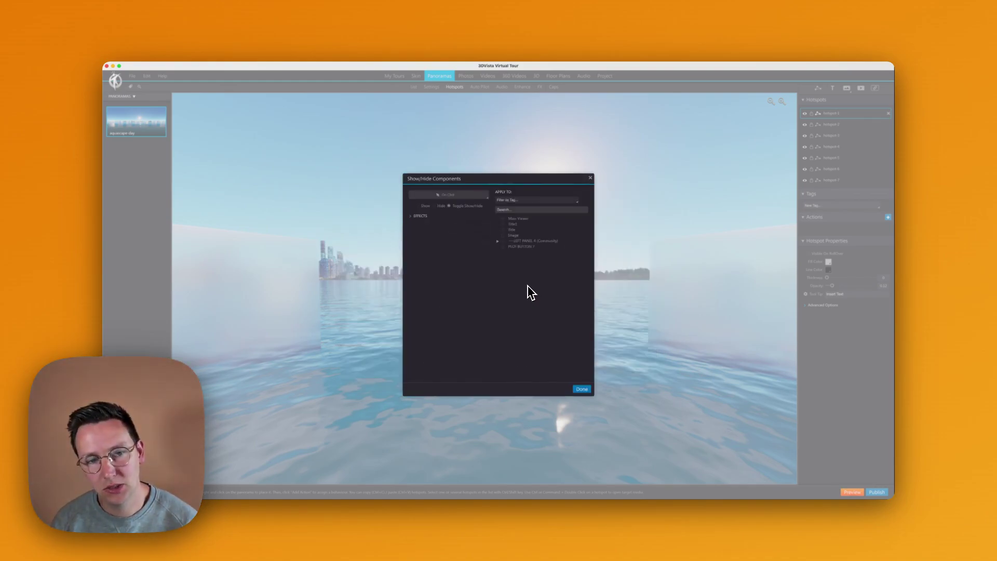
{"action": "key", "text": "super+shift+4"}
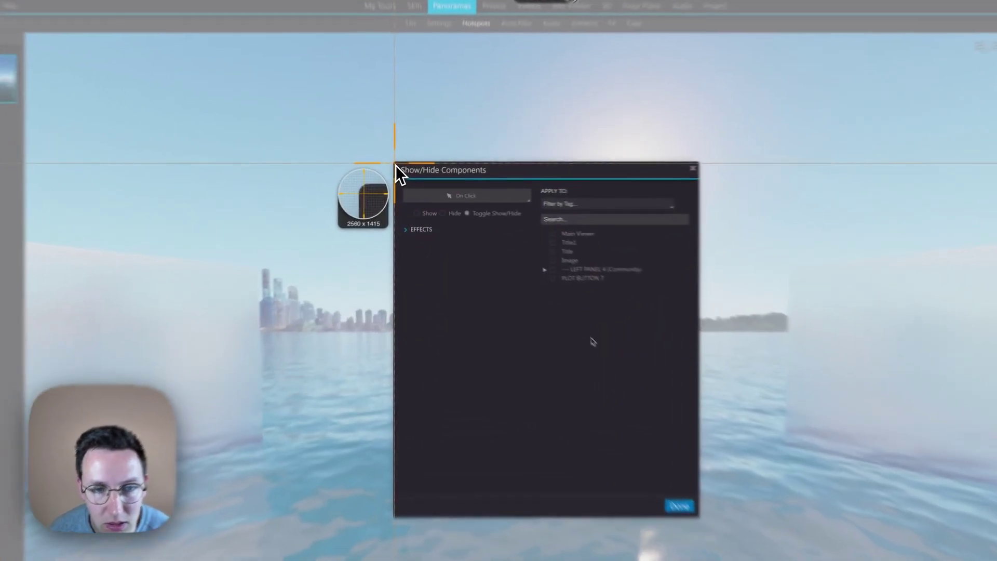
{"action": "left_click_drag", "start_coordinate": [405, 177], "coordinate": [397, 51]}
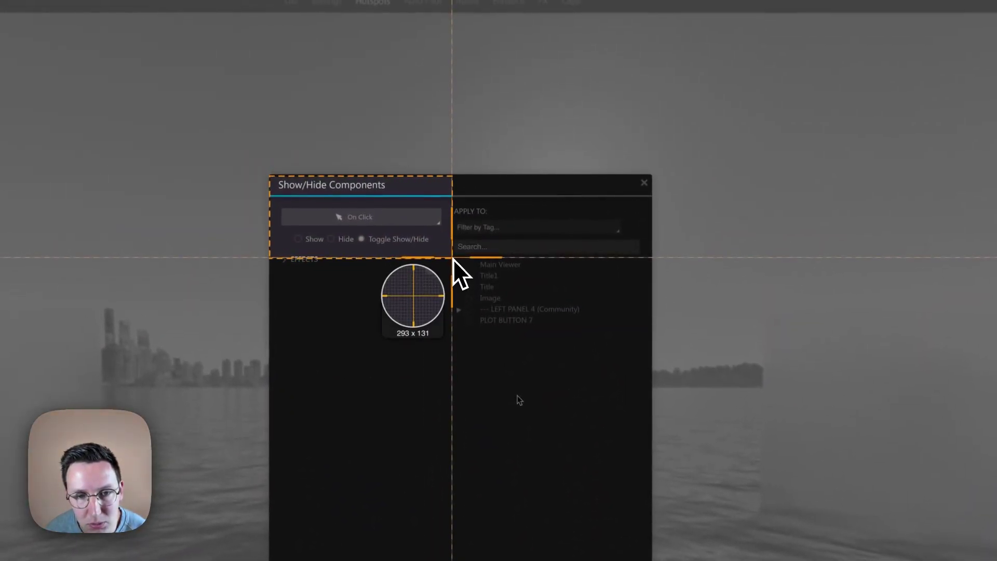
{"action": "left_click_drag", "start_coordinate": [453, 260], "coordinate": [449, 257]}
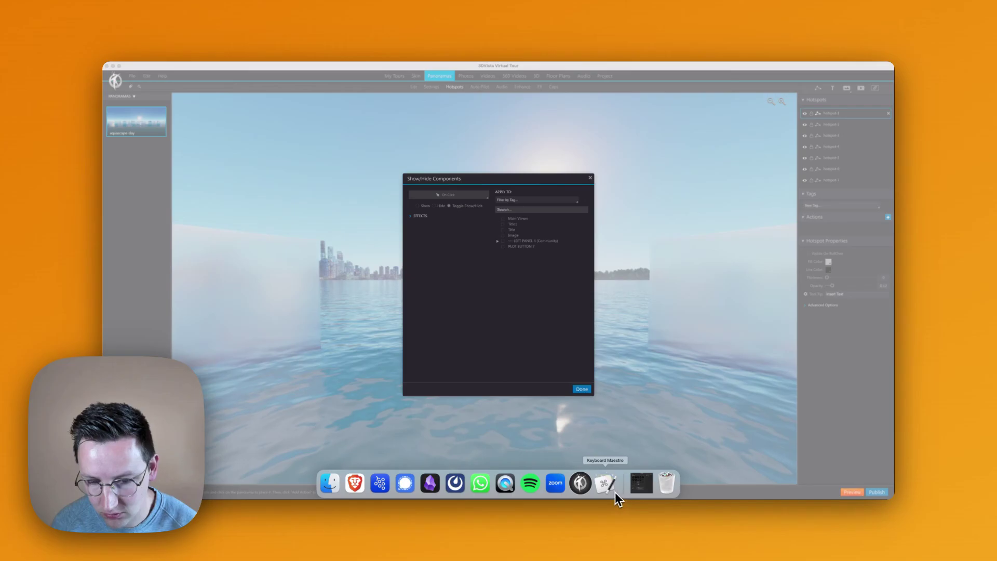
In Keyboard Maestro, duplicate the (600,330) Move and Click action and disable the original
{"action": "left_click", "coordinate": [612, 491]}
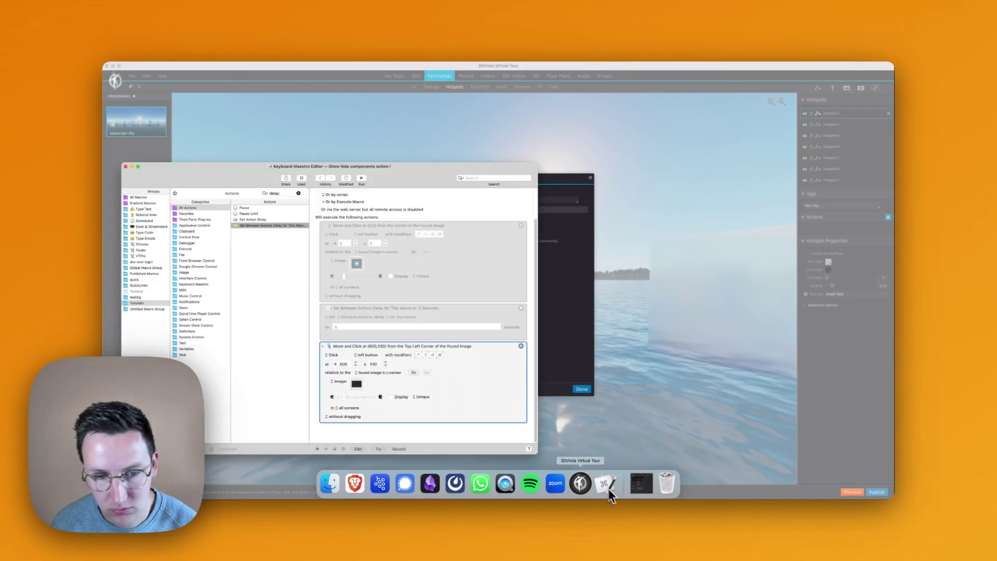
{"action": "right_click", "coordinate": [486, 382]}
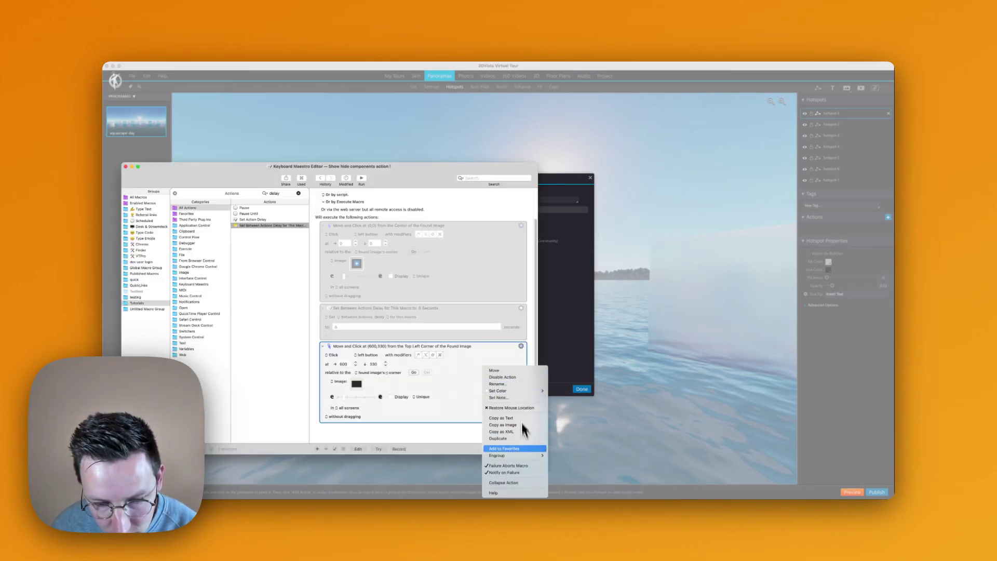
{"action": "left_click", "coordinate": [515, 438]}
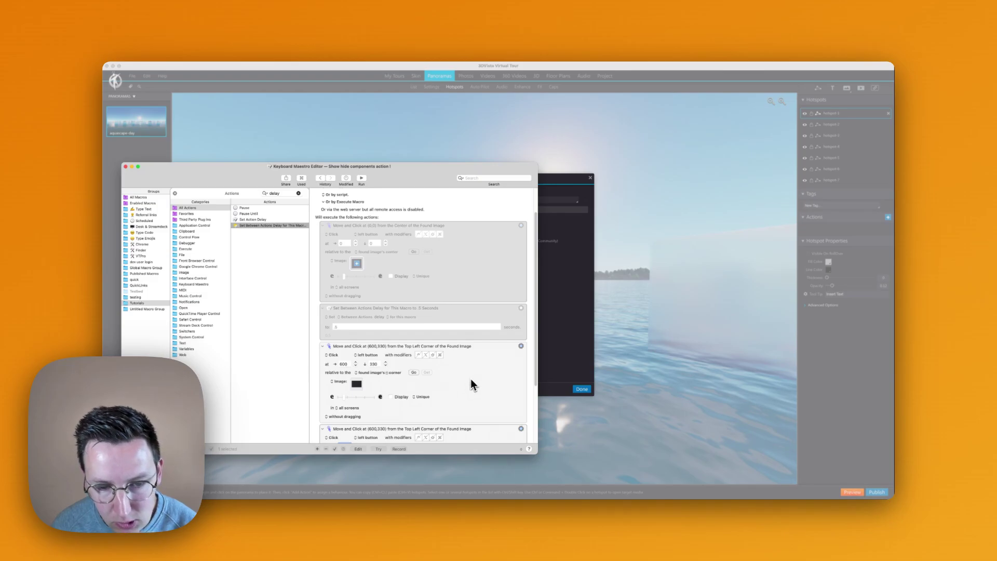
{"action": "right_click", "coordinate": [497, 382]}
{"action": "left_click", "coordinate": [491, 377]}
Replace the duplicated click action's search image with the pasted Show/Hide Components dialog screenshot
{"action": "scroll", "coordinate": [467, 379], "scroll_direction": "down", "scroll_amount": 3}
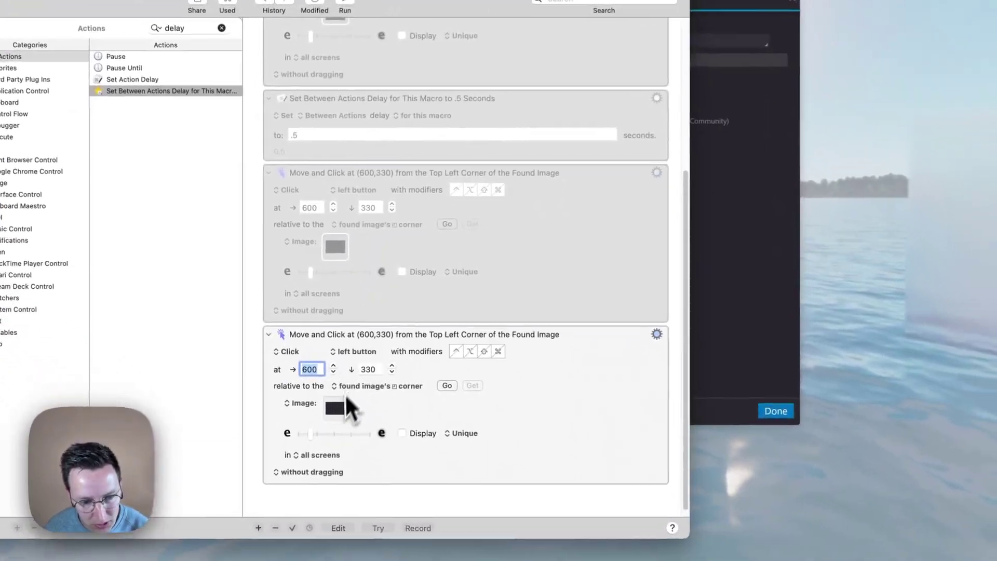
{"action": "left_click", "coordinate": [357, 389]}
{"action": "key", "text": "super+v"}
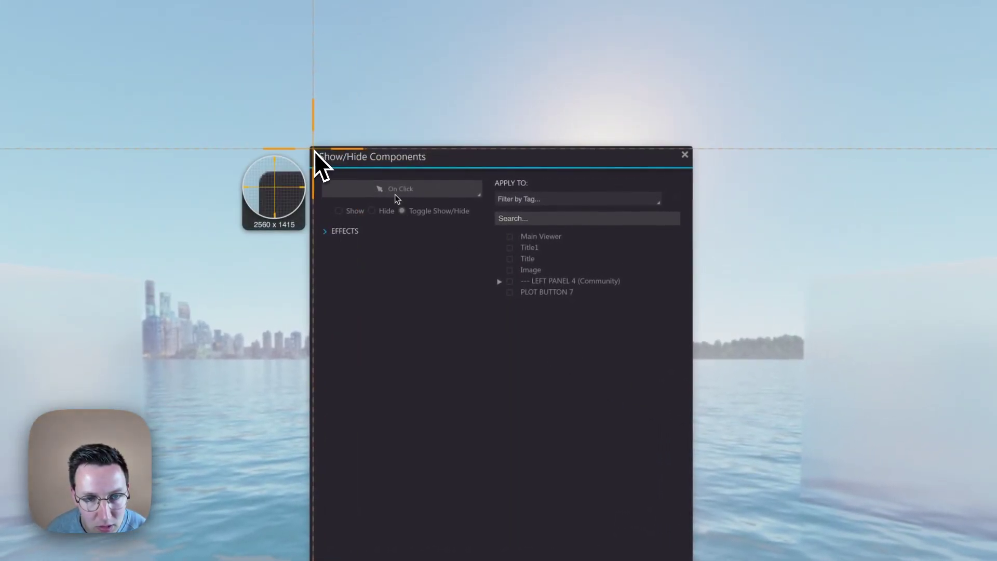
Measure the Show option's offset from the dialog corner and set the duplicated action's click position to 40 across and 100 down
{"action": "left_click_drag", "start_coordinate": [312, 149], "coordinate": [418, 207]}
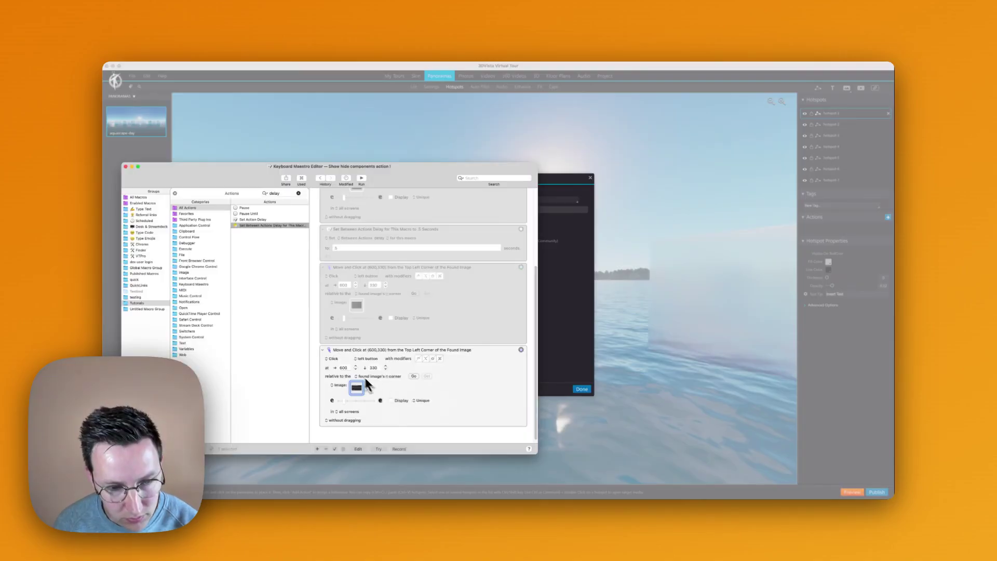
{"action": "left_click", "coordinate": [349, 367]}
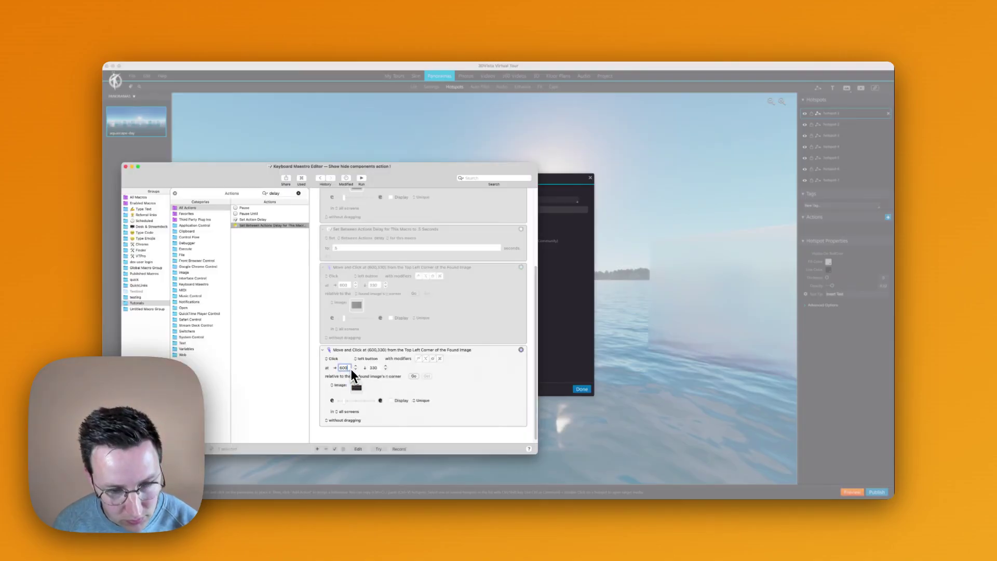
{"action": "key", "text": "cmd+a"}
{"action": "type", "text": "4"}
{"action": "type", "text": "1"}
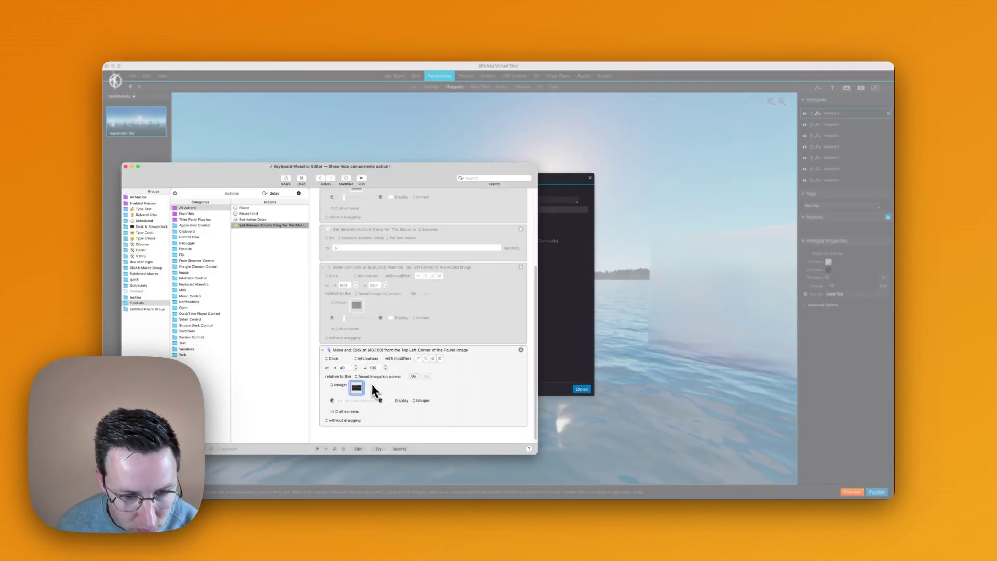
In 3DVista, select the Show option in the Show/Hide Components dialog and measure the vertical distance from it to Effects
{"action": "left_click", "coordinate": [569, 299]}
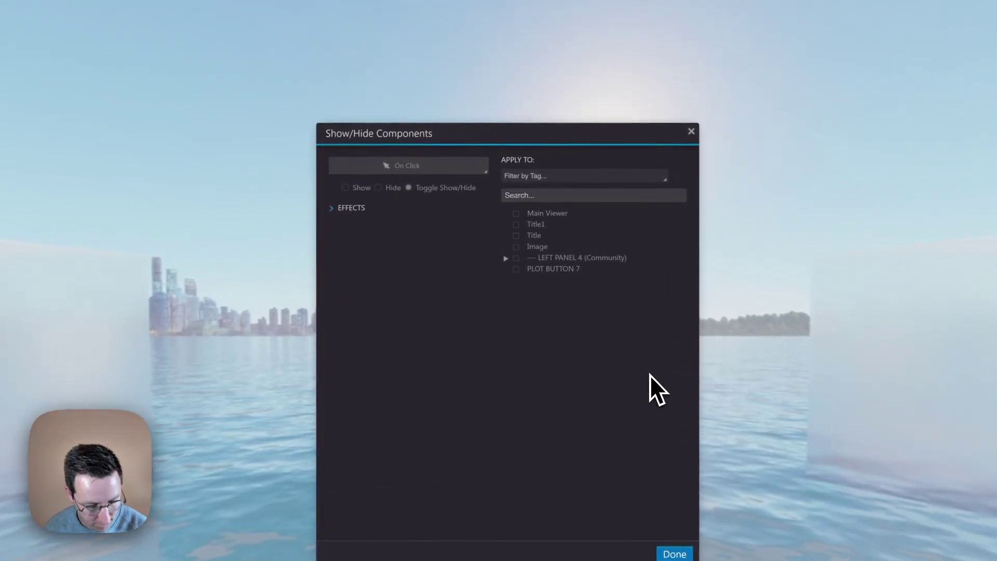
{"action": "left_click", "coordinate": [346, 188]}
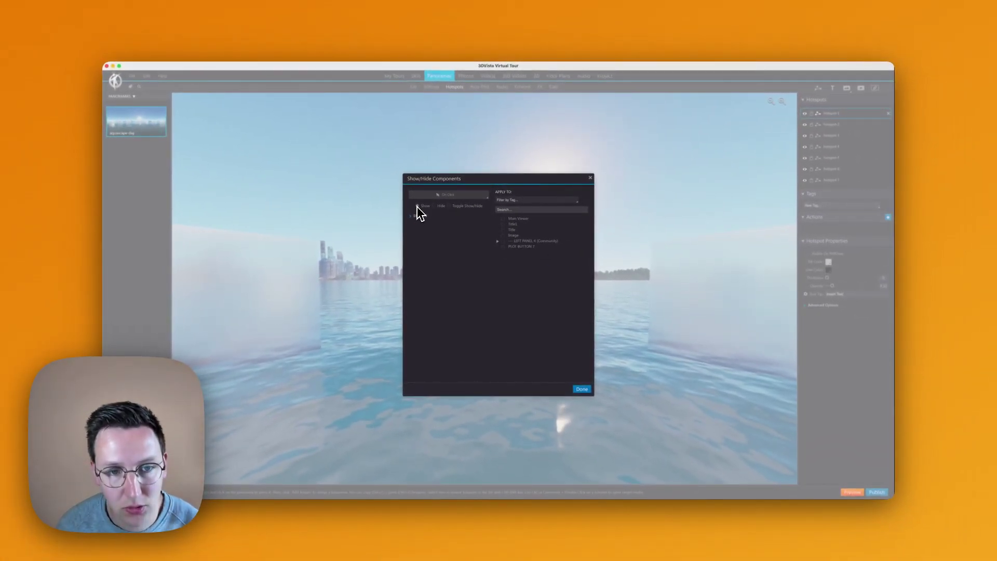
{"action": "key", "text": "ctrl+shift+c"}
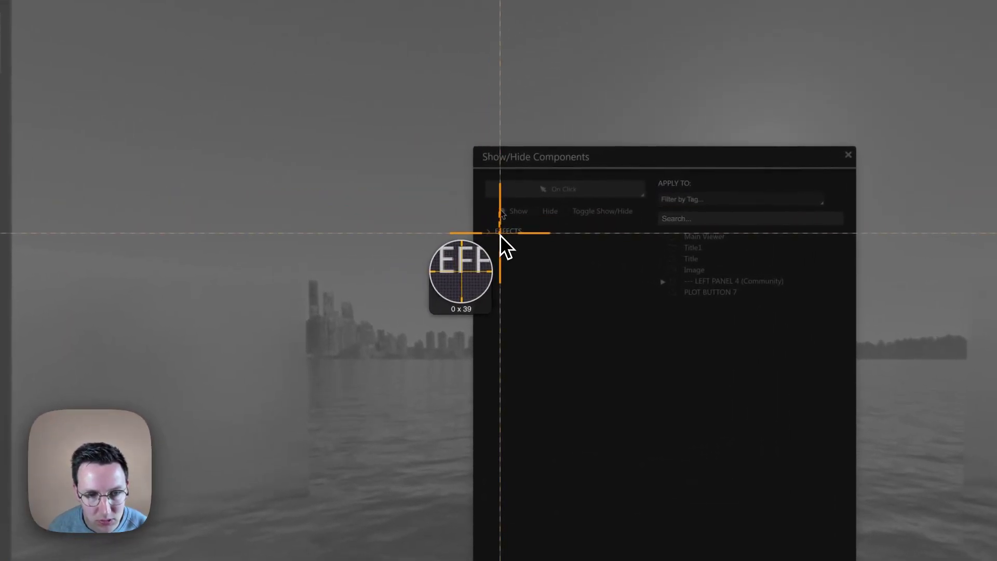
{"action": "left_click_drag", "start_coordinate": [500, 232], "coordinate": [481, 226]}
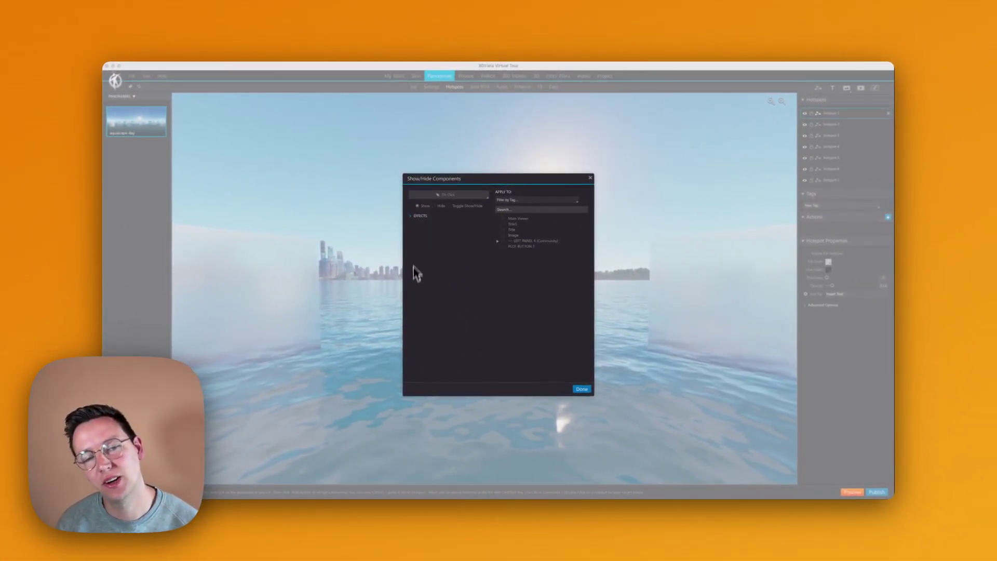
Return to Keyboard Maestro, search the actions for "click" and add Move or Click Mouse at the end of the macro
{"action": "left_click", "coordinate": [402, 488]}
{"action": "key", "text": "super+a"}
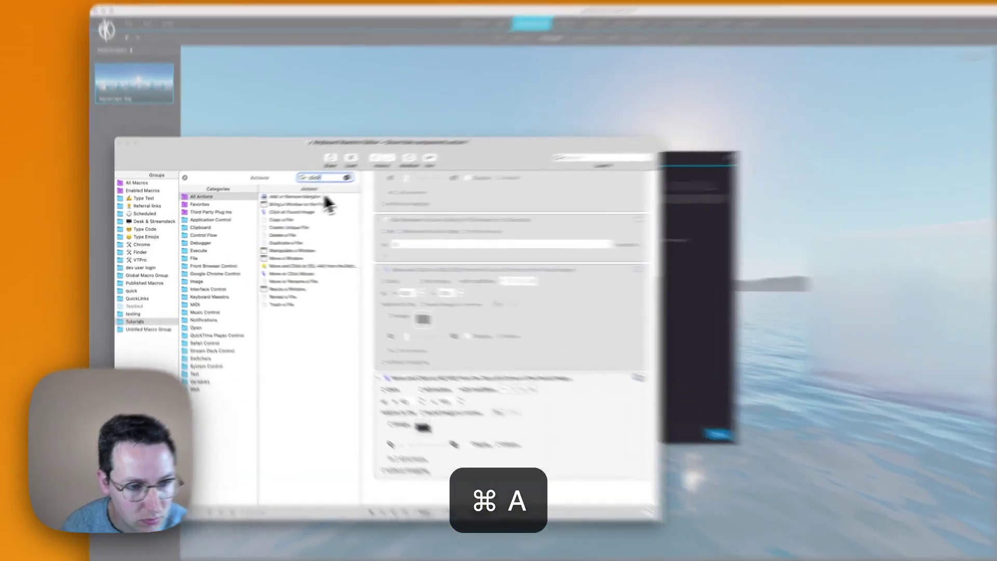
{"action": "type", "text": "click"}
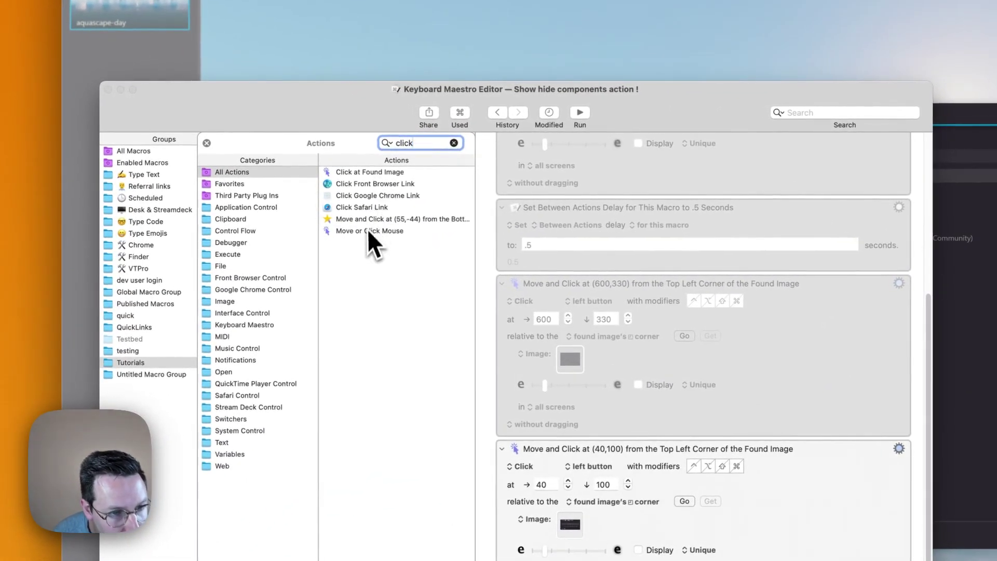
{"action": "left_click_drag", "start_coordinate": [367, 238], "coordinate": [560, 560]}
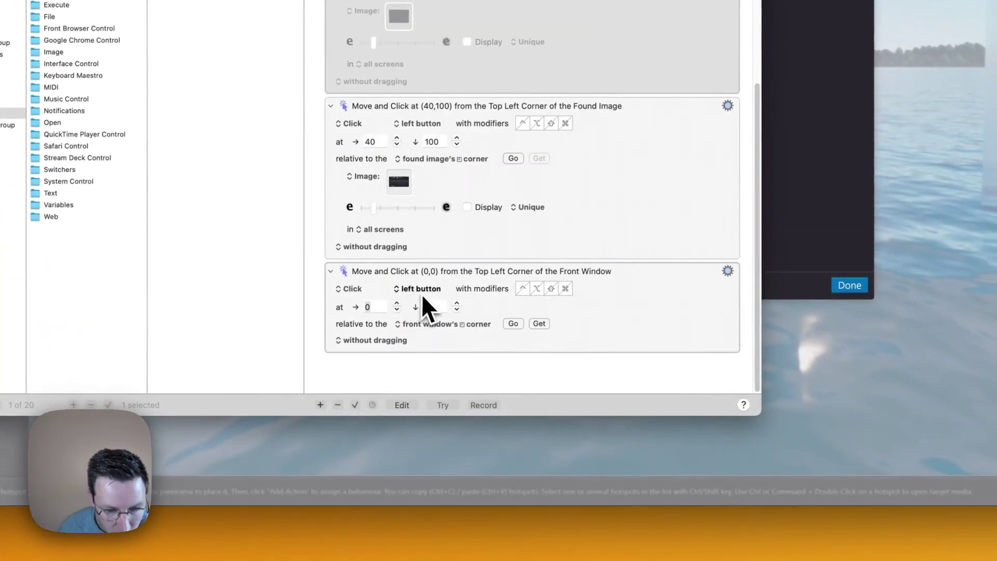
Make the new click action relative to the current mouse location, keeping it a left-button click
{"action": "left_click", "coordinate": [353, 289]}
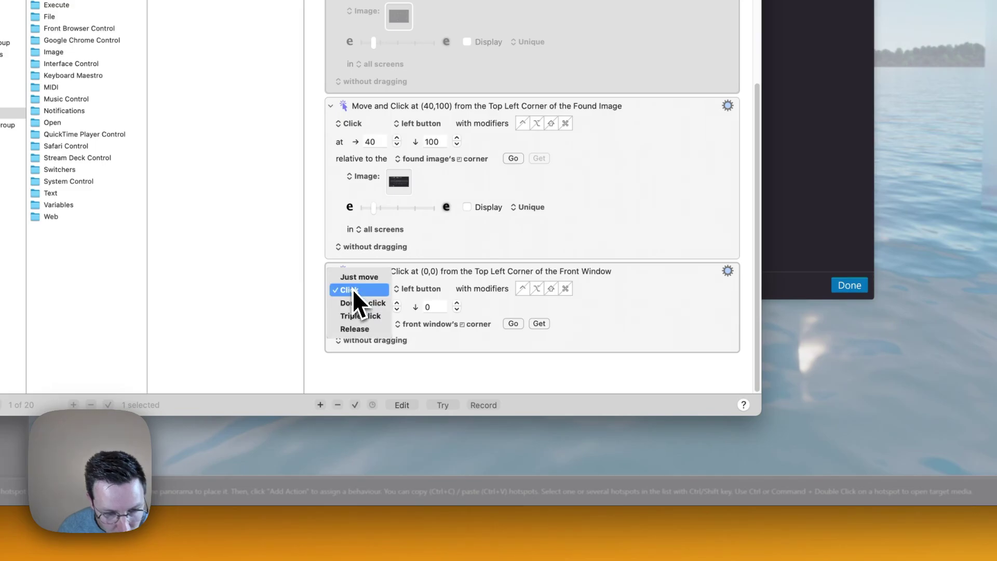
{"action": "left_click", "coordinate": [431, 287]}
{"action": "left_click", "coordinate": [428, 290]}
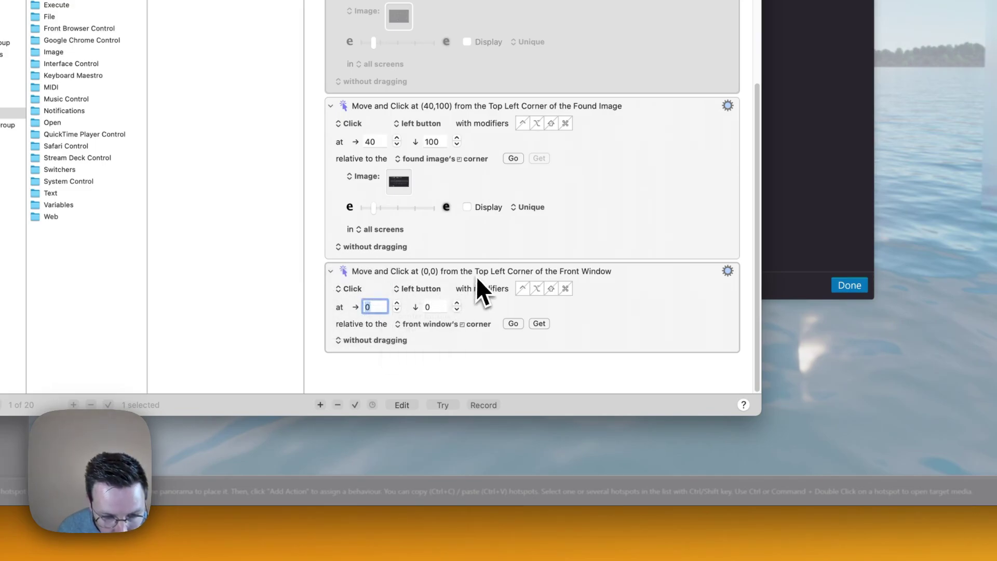
{"action": "left_click", "coordinate": [431, 329]}
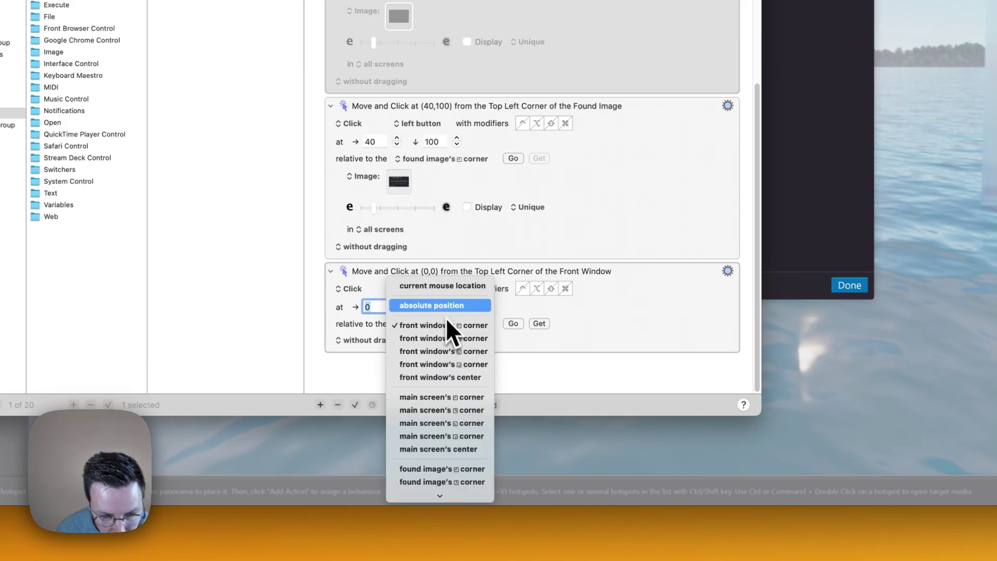
{"action": "left_click", "coordinate": [441, 286]}
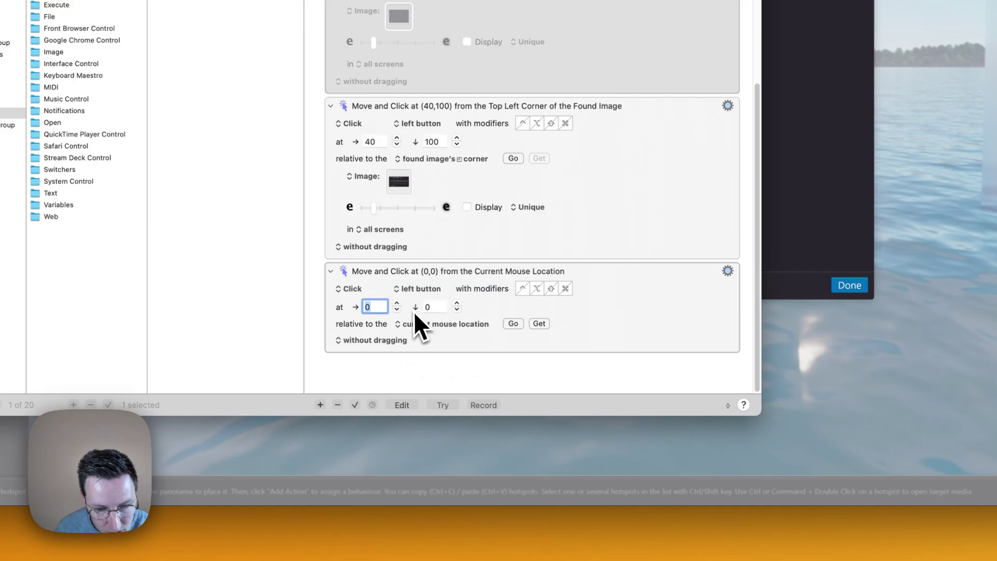
Set the new relative click action's vertical offset to 35 and switch to the Show/Hide Components dialog in 3DVista
{"action": "double_click", "coordinate": [427, 307]}
{"action": "type", "text": "35"}
{"action": "left_click", "coordinate": [576, 321]}
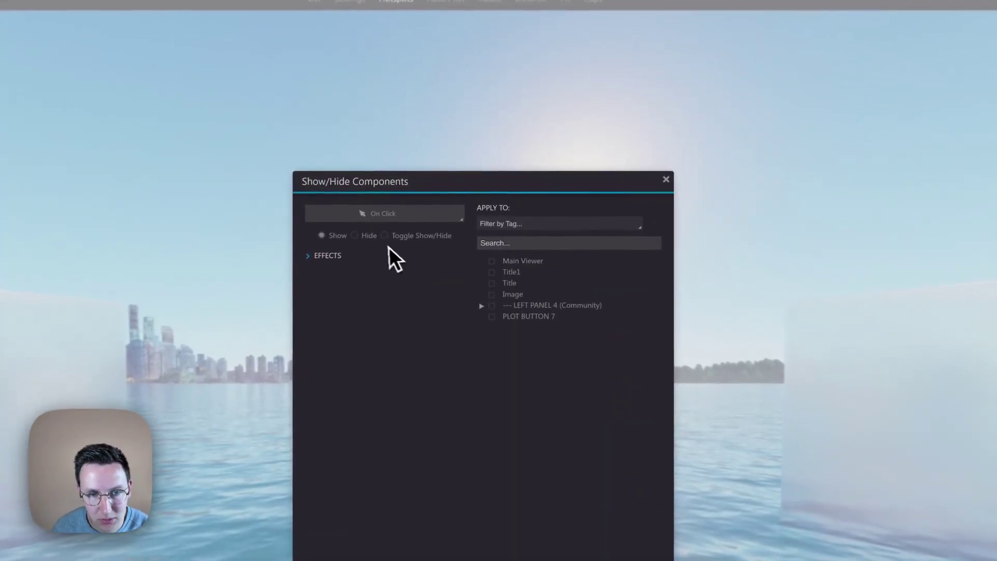
{"action": "left_click", "coordinate": [370, 236]}
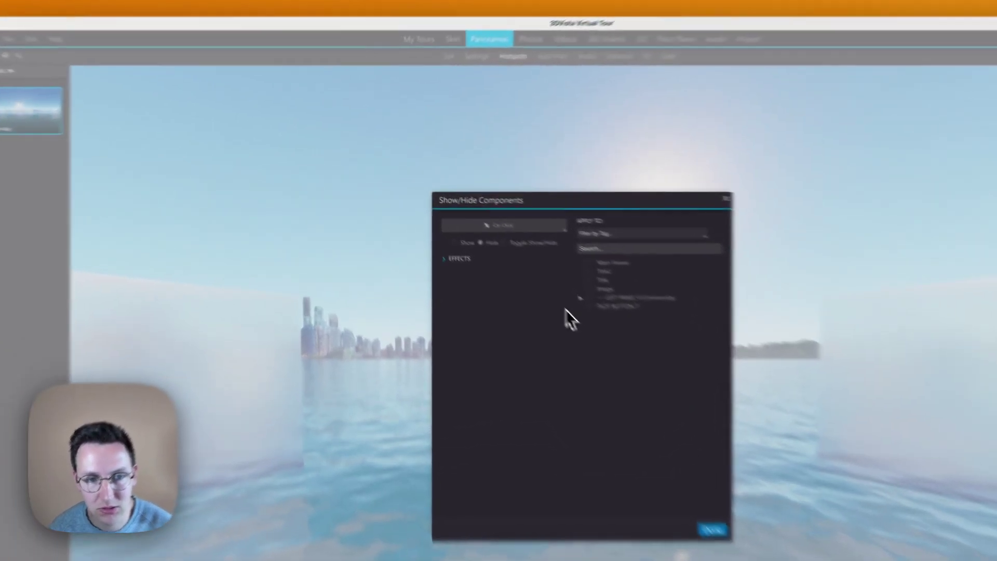
Select Show with Effects expanded in the dialog and measure the offset from the Effects heading to the Type list
{"action": "left_click", "coordinate": [419, 205]}
{"action": "left_click", "coordinate": [419, 216]}
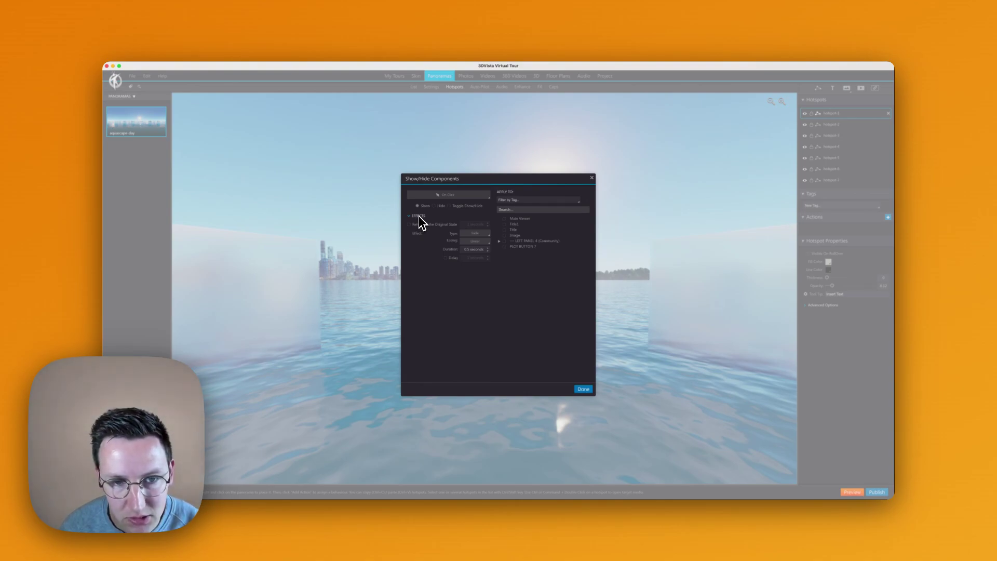
{"action": "key", "text": "super+shift+4"}
{"action": "left_click_drag", "start_coordinate": [418, 214], "coordinate": [475, 223]}
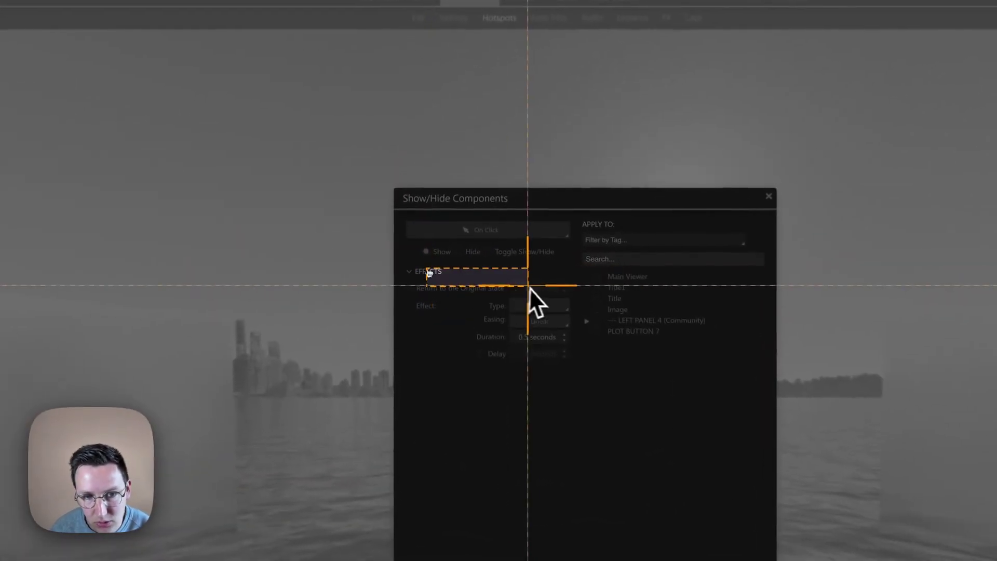
{"action": "left_click_drag", "start_coordinate": [541, 289], "coordinate": [542, 295]}
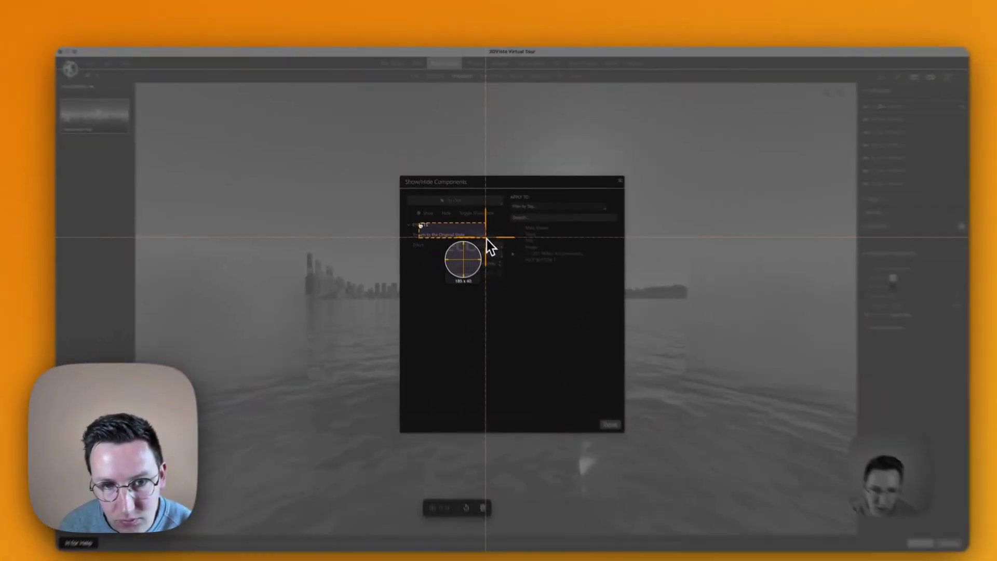
{"action": "left_click_drag", "start_coordinate": [486, 239], "coordinate": [475, 234]}
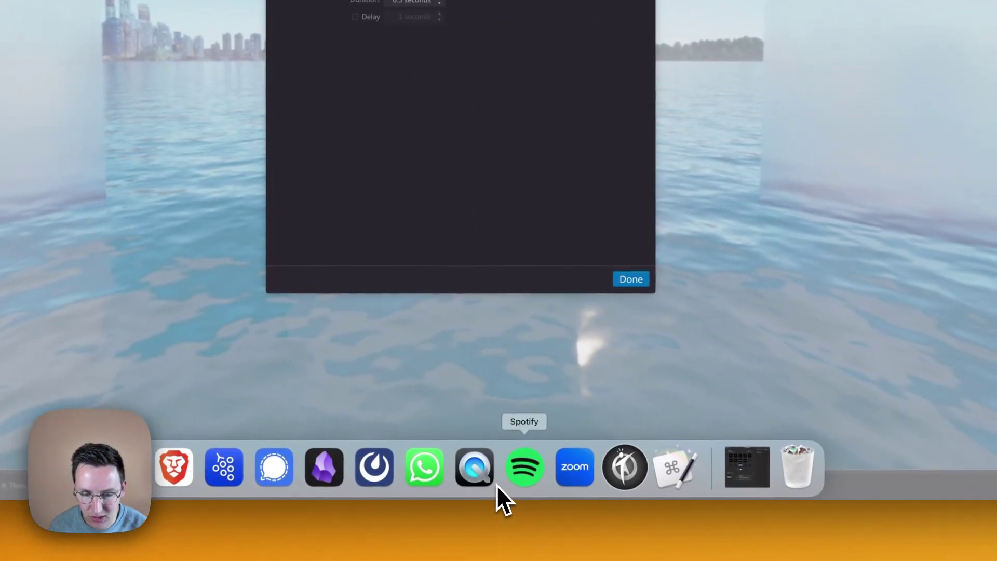
In Keyboard Maestro, duplicate the relative click action and set the copy's position to 185 across and 60 down
{"action": "left_click", "coordinate": [685, 504]}
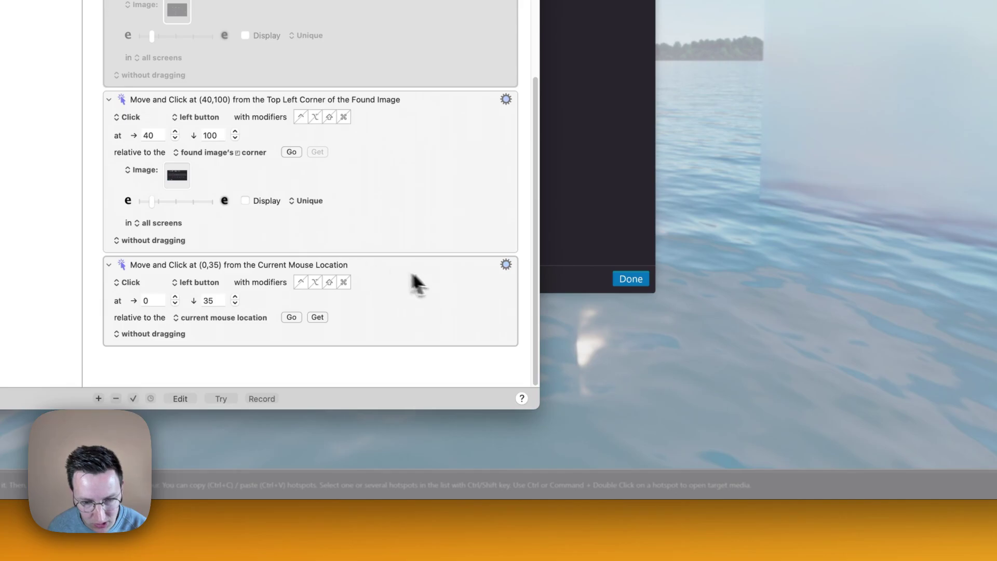
{"action": "left_click", "coordinate": [449, 282]}
{"action": "key", "text": "cmd+c"}
{"action": "key", "text": "cmd+v"}
{"action": "scroll", "coordinate": [155, 372], "scroll_direction": "down", "scroll_amount": 2}
{"action": "double_click", "coordinate": [151, 345]}
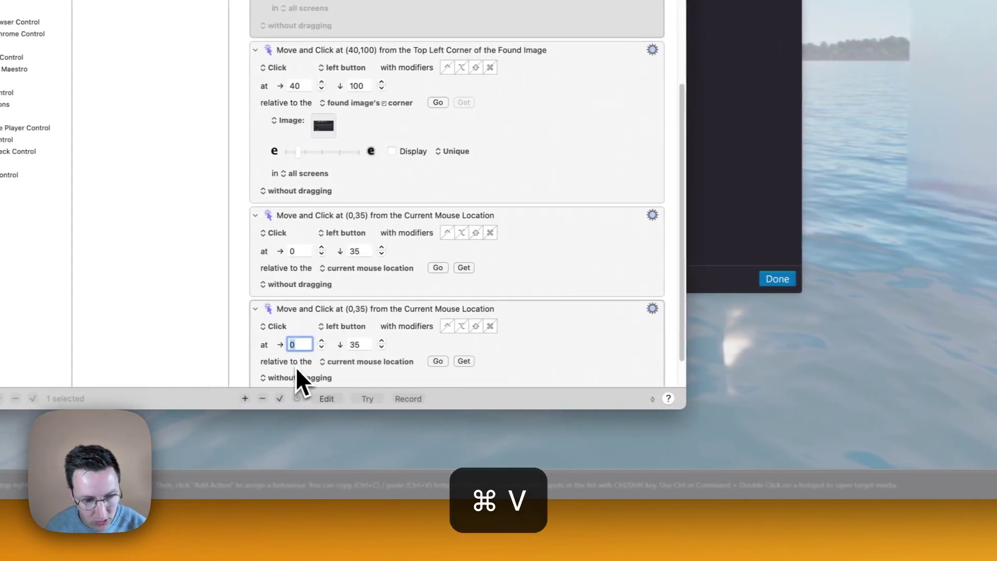
{"action": "type", "text": "185"}
{"action": "key", "text": "Tab"}
{"action": "type", "text": "-35"}
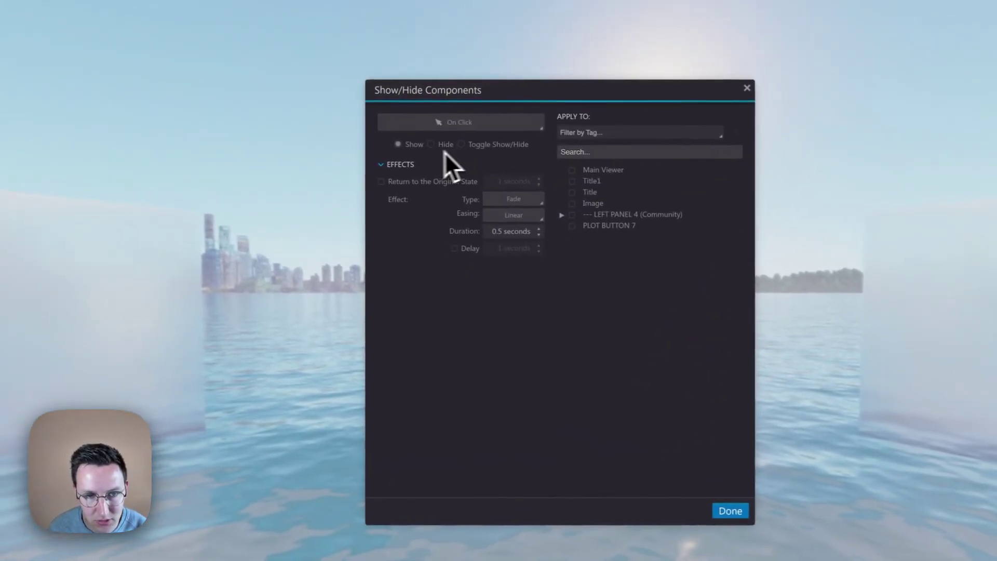
Reset the 3DVista dialog to Hide with Effects collapsed and test the clicks that expand Effects and open the Type list
{"action": "left_click", "coordinate": [399, 165]}
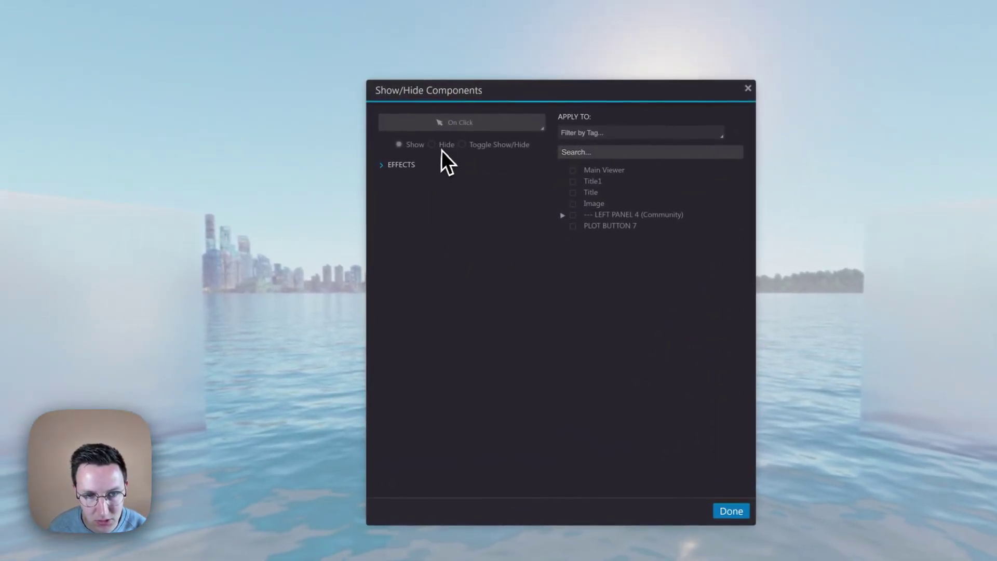
{"action": "left_click", "coordinate": [441, 145]}
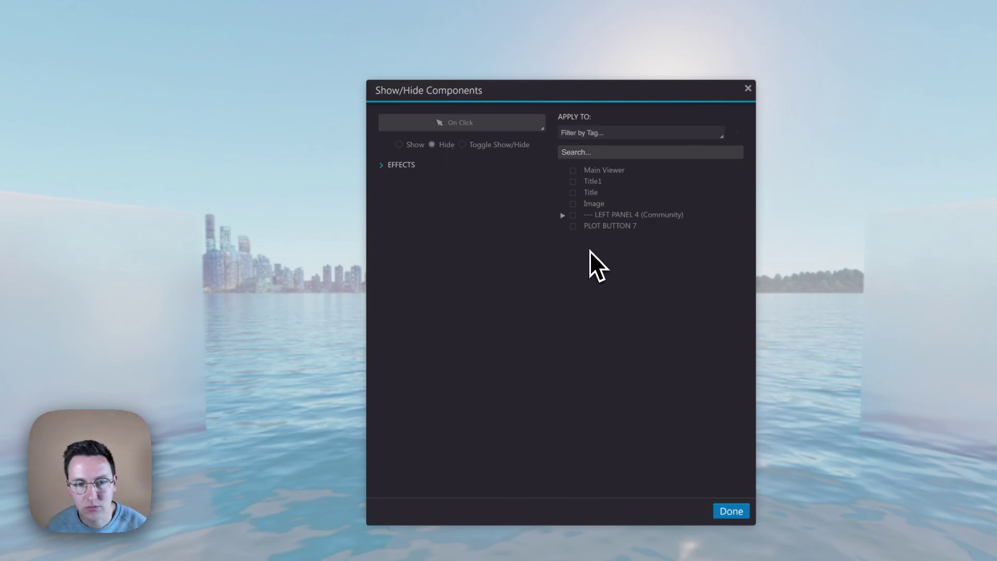
{"action": "left_click", "coordinate": [398, 165]}
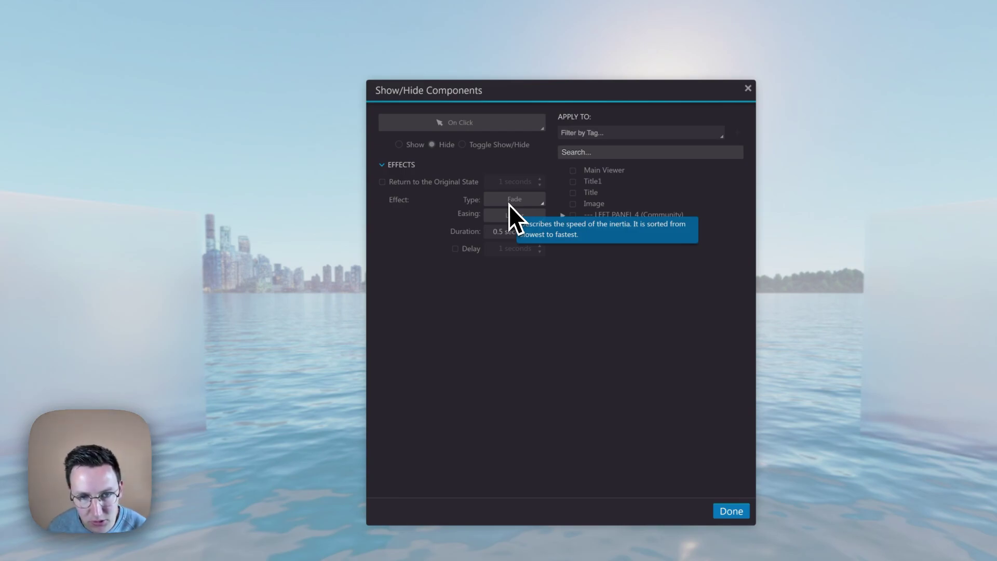
{"action": "left_click", "coordinate": [509, 205]}
{"action": "left_click", "coordinate": [509, 204]}
Review the macro's click actions in Keyboard Maestro, enable the Set Between Actions Delay action, and return to 3DVista
{"action": "key", "text": "alt+Tab"}
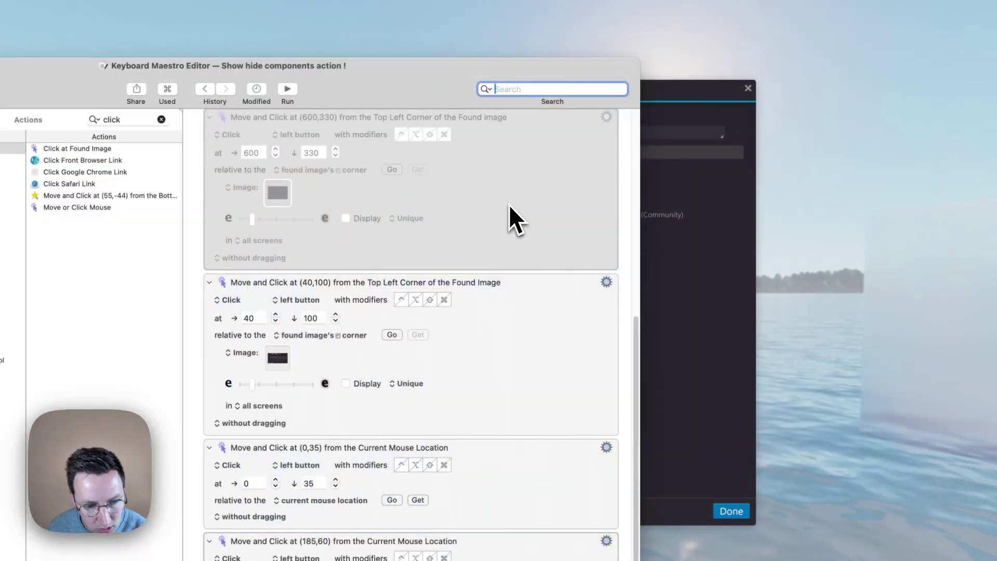
{"action": "scroll", "coordinate": [428, 418], "scroll_direction": "down", "scroll_amount": 2}
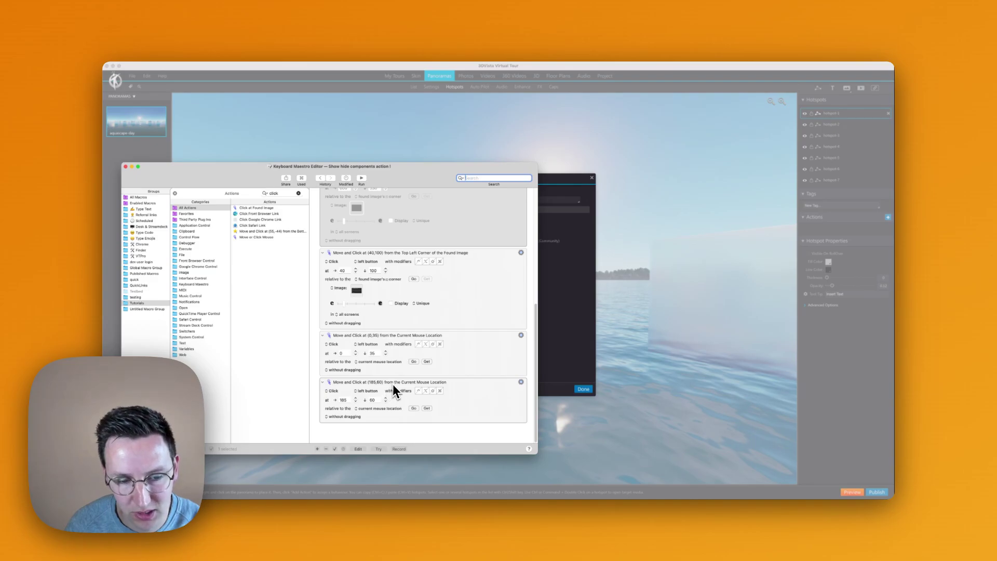
{"action": "scroll", "coordinate": [402, 363], "scroll_direction": "up", "scroll_amount": 4}
{"action": "scroll", "coordinate": [405, 344], "scroll_direction": "up", "scroll_amount": 3}
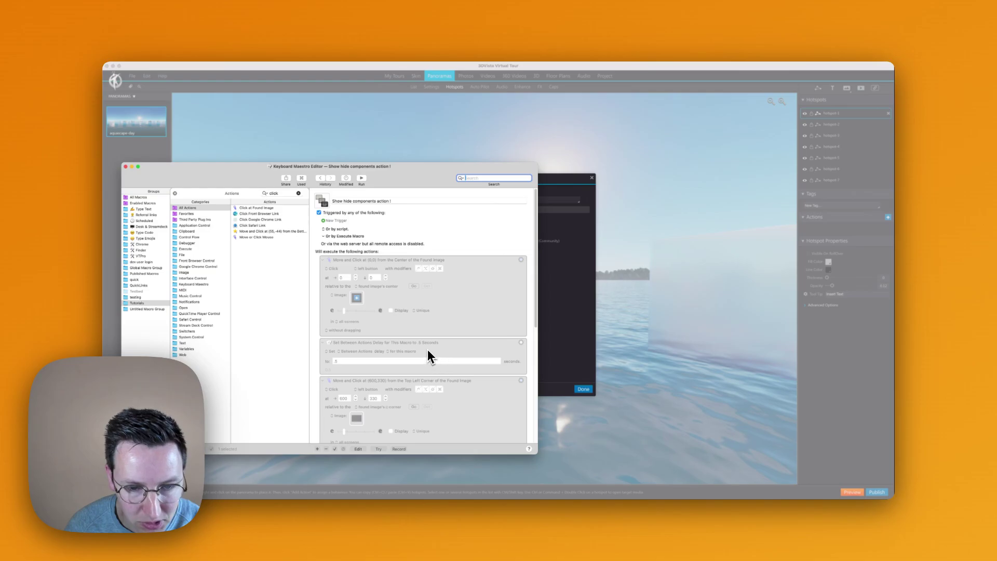
{"action": "right_click", "coordinate": [426, 349]}
{"action": "left_click", "coordinate": [432, 349]}
{"action": "left_click", "coordinate": [574, 181]}
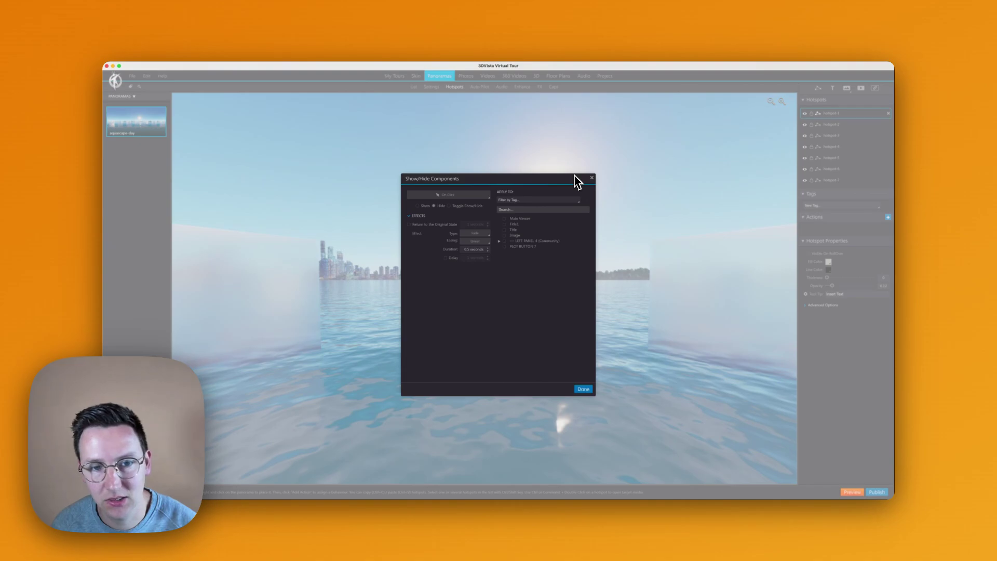
Repeatedly test the clicks that expand Effects and open the Type list, collapsing Effects again after the runs
{"action": "left_click", "coordinate": [415, 214]}
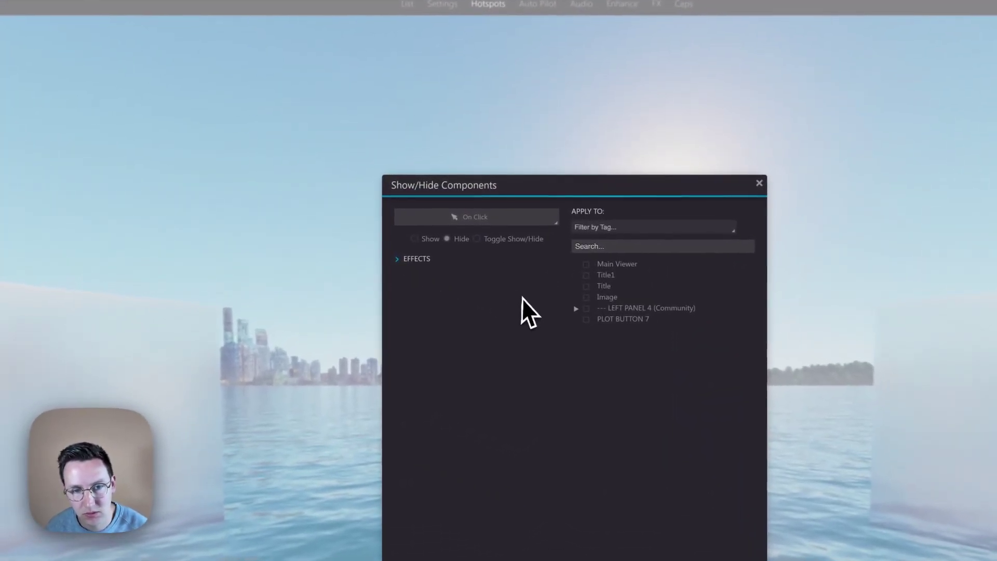
{"action": "left_click", "coordinate": [415, 261]}
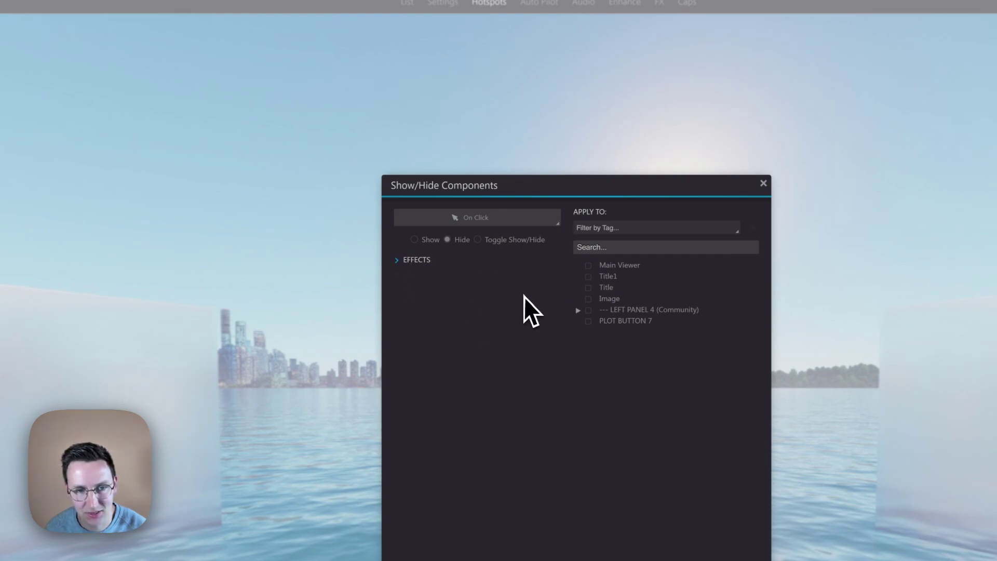
{"action": "left_click", "coordinate": [414, 260]}
{"action": "left_click", "coordinate": [522, 295]}
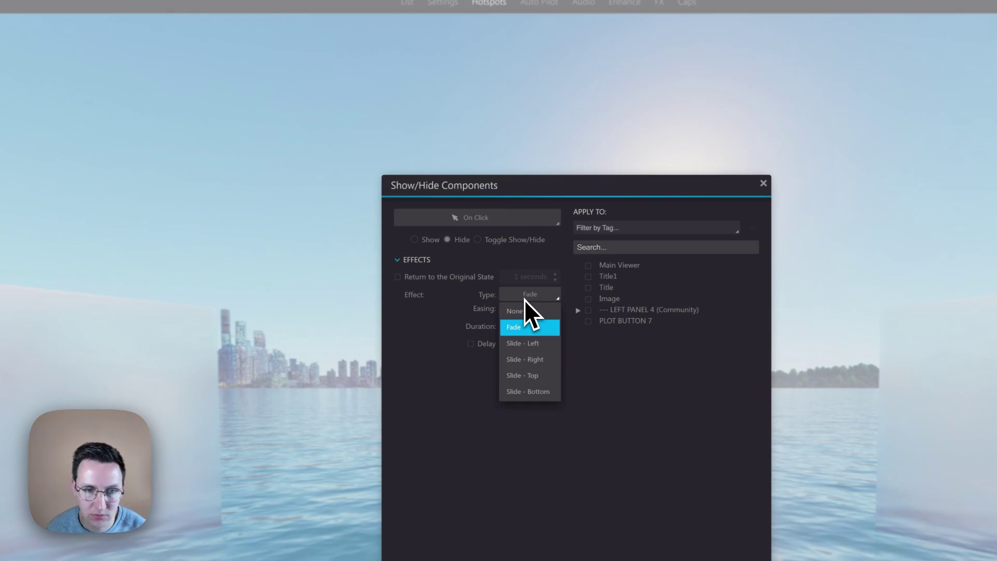
{"action": "left_click", "coordinate": [524, 299]}
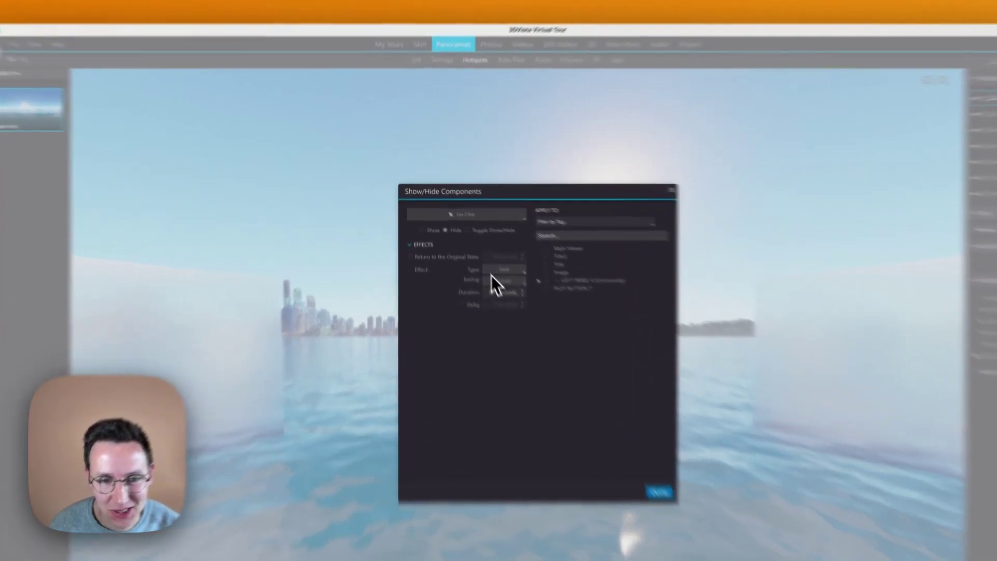
{"action": "left_click", "coordinate": [469, 235]}
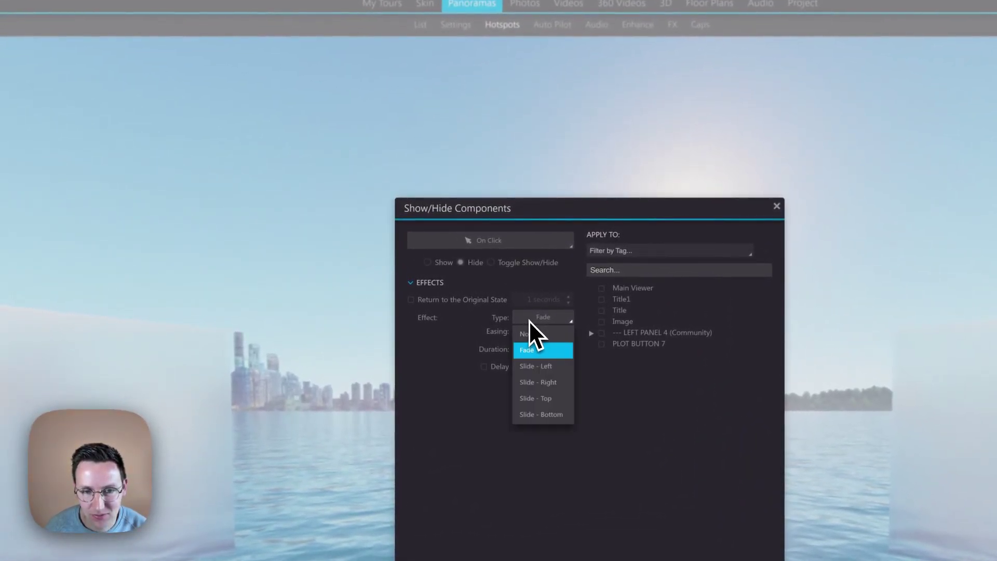
{"action": "left_click", "coordinate": [529, 316]}
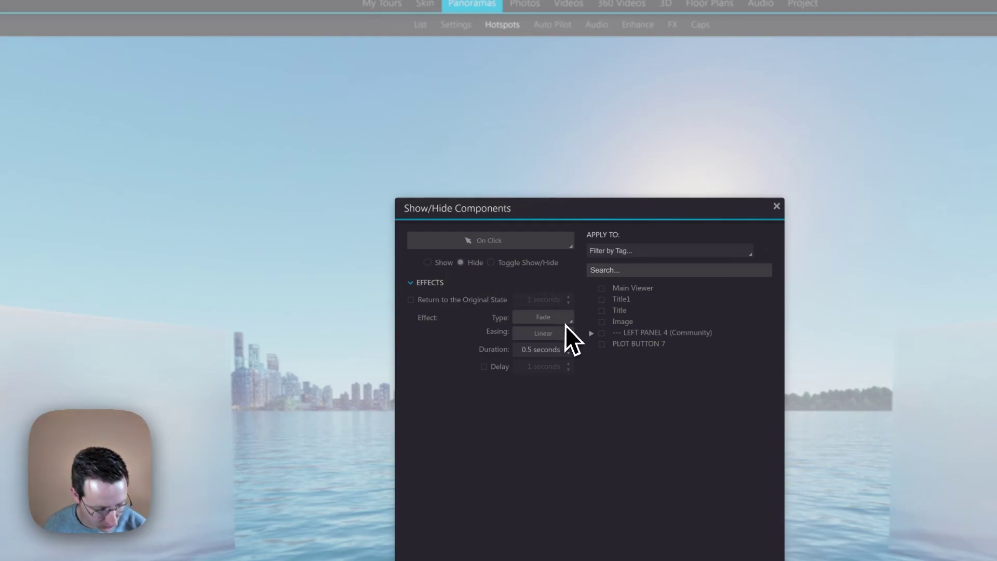
{"action": "left_click", "coordinate": [424, 284]}
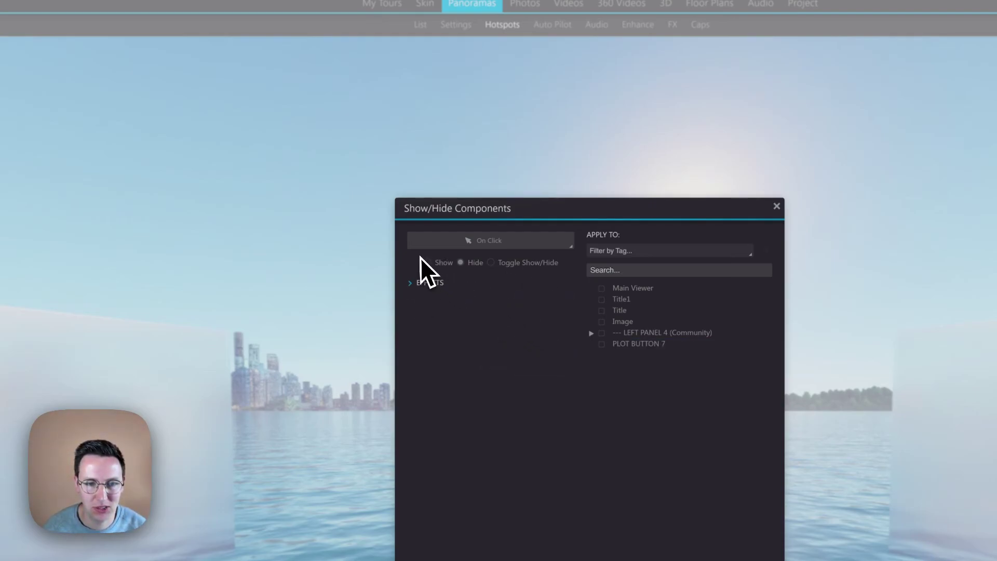
Check the reference image of the found-image click in Keyboard Maestro and retest the click sequence in the 3DVista dialog
{"action": "key", "text": "alt+Tab"}
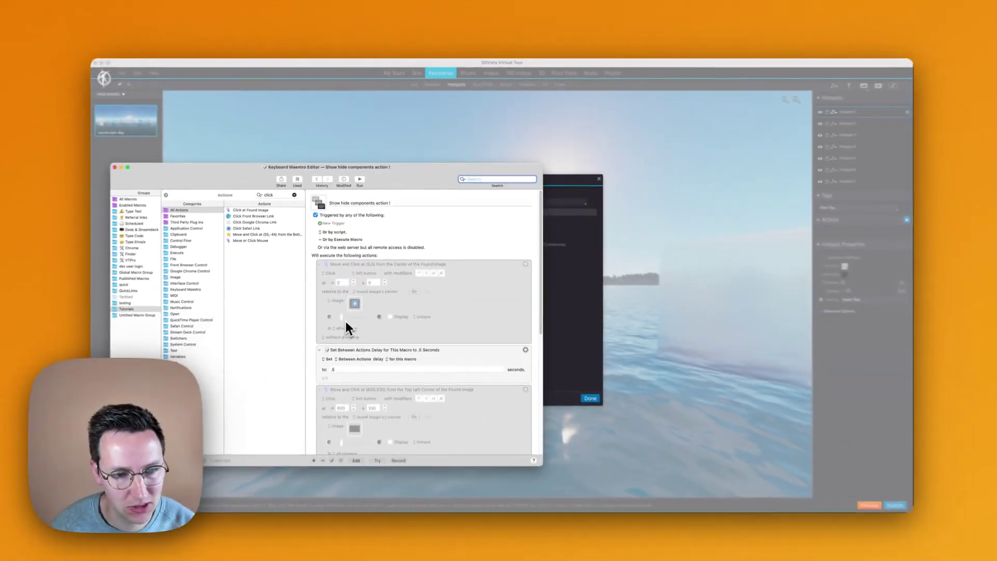
{"action": "scroll", "coordinate": [355, 403], "scroll_direction": "down", "scroll_amount": 10}
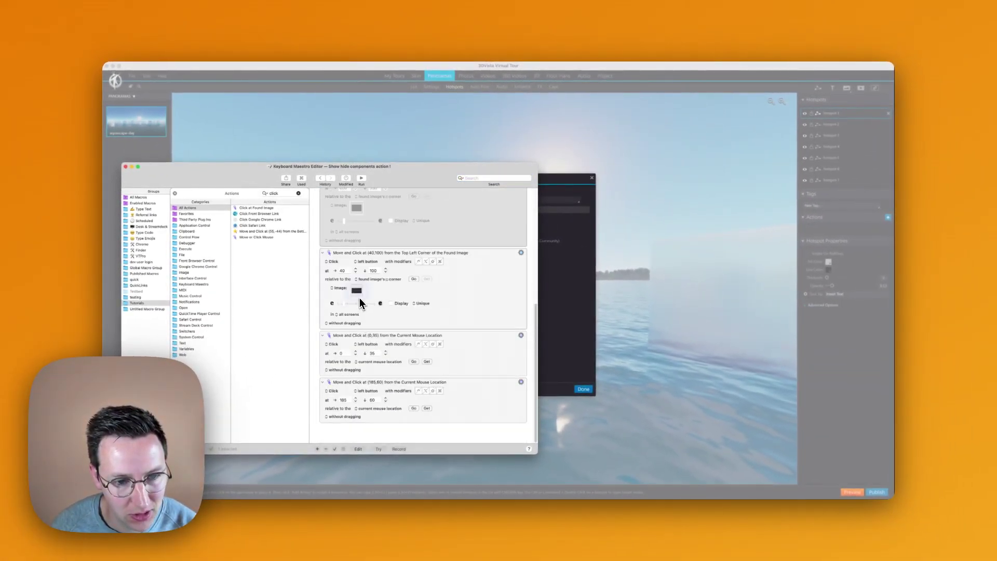
{"action": "double_click", "coordinate": [358, 292]}
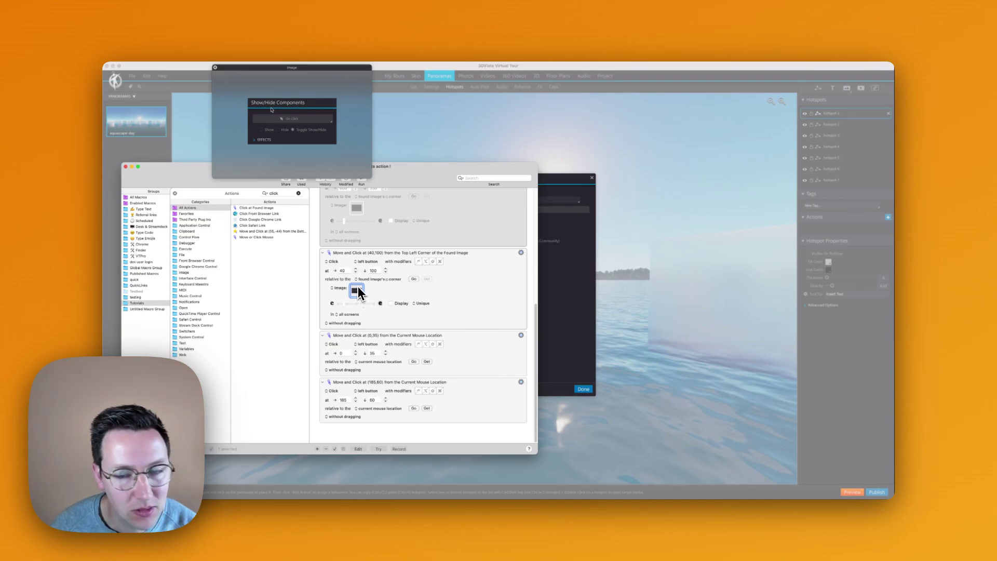
{"action": "left_click", "coordinate": [591, 310]}
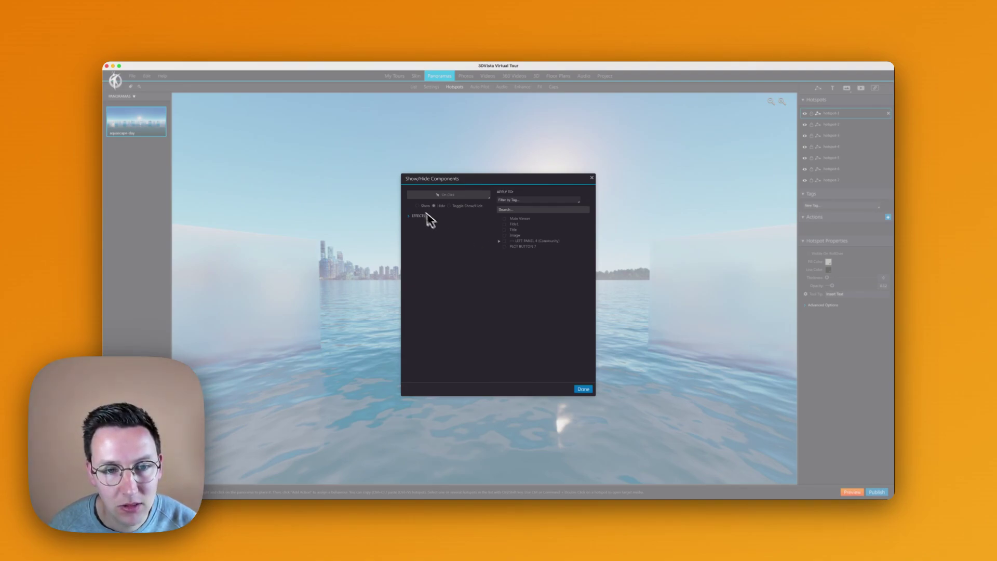
{"action": "left_click", "coordinate": [474, 233]}
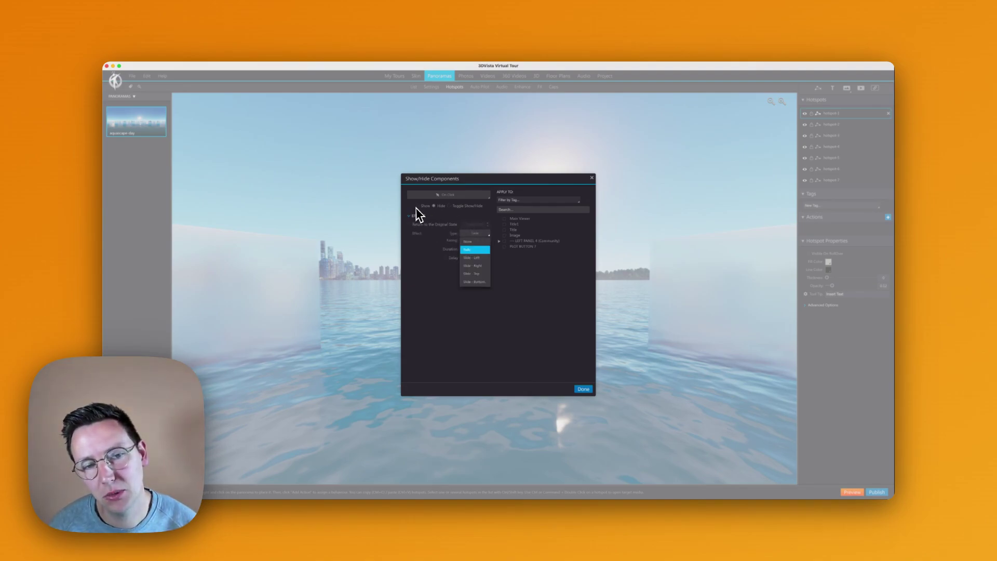
In Keyboard Maestro, set the found-image click's horizontal offset to 45 and return to the 3DVista dialog
{"action": "key", "text": "super+Tab"}
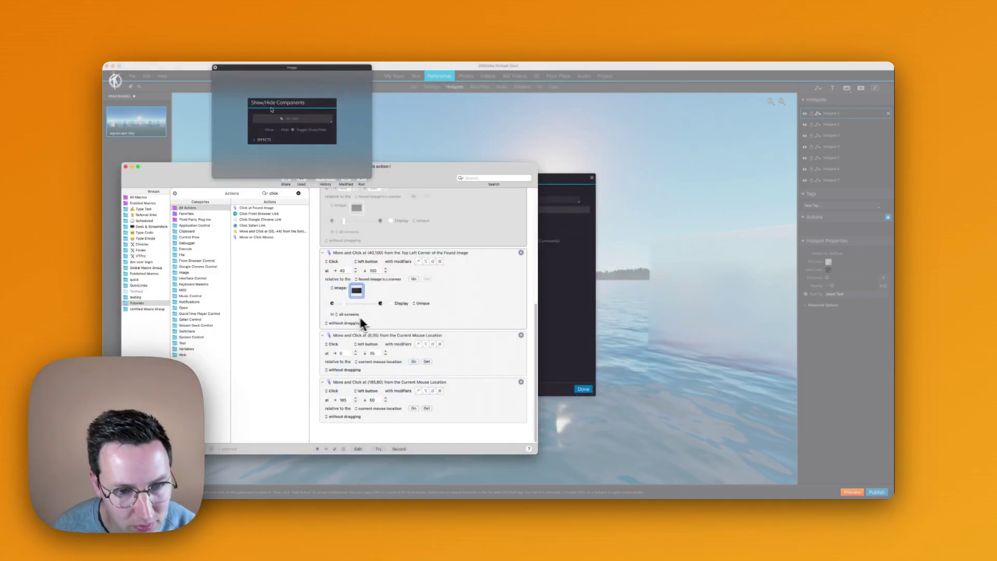
{"action": "left_click", "coordinate": [349, 271]}
{"action": "key", "text": "BackSpace"}
{"action": "type", "text": "5"}
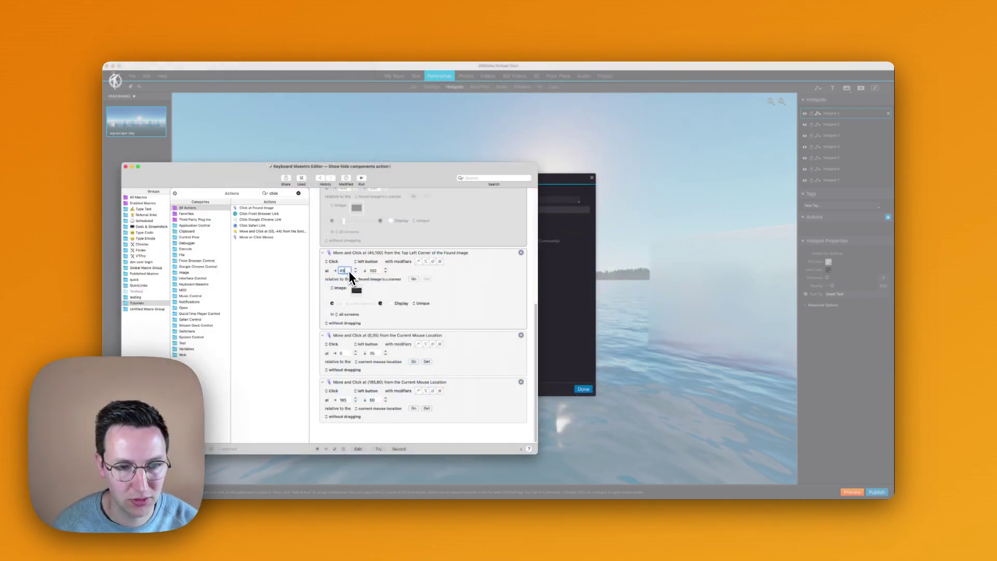
{"action": "key", "text": "Tab"}
{"action": "left_click", "coordinate": [569, 313]}
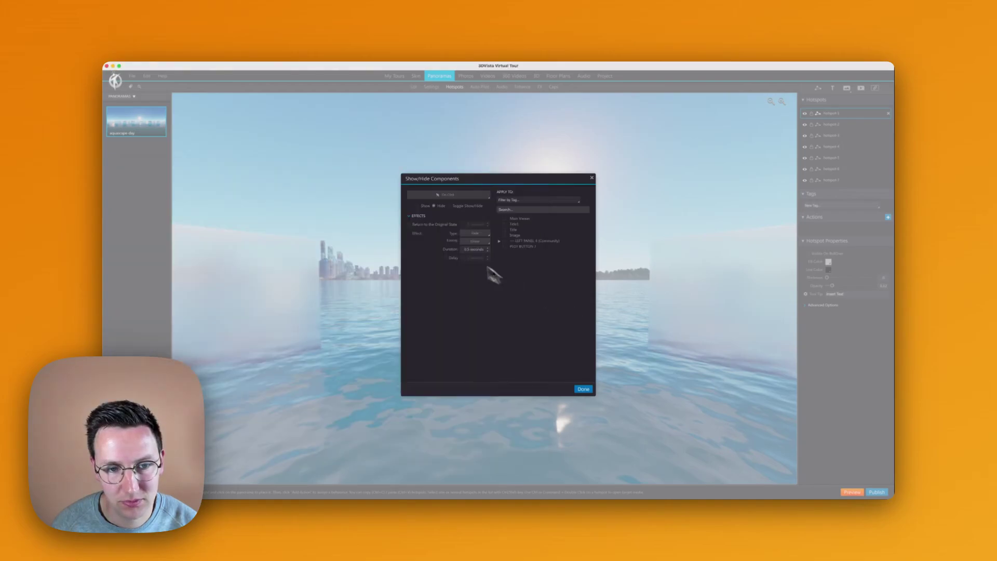
Collapse Effects and retest the clicks on Show, Effects and the Type list
{"action": "left_click", "coordinate": [422, 216]}
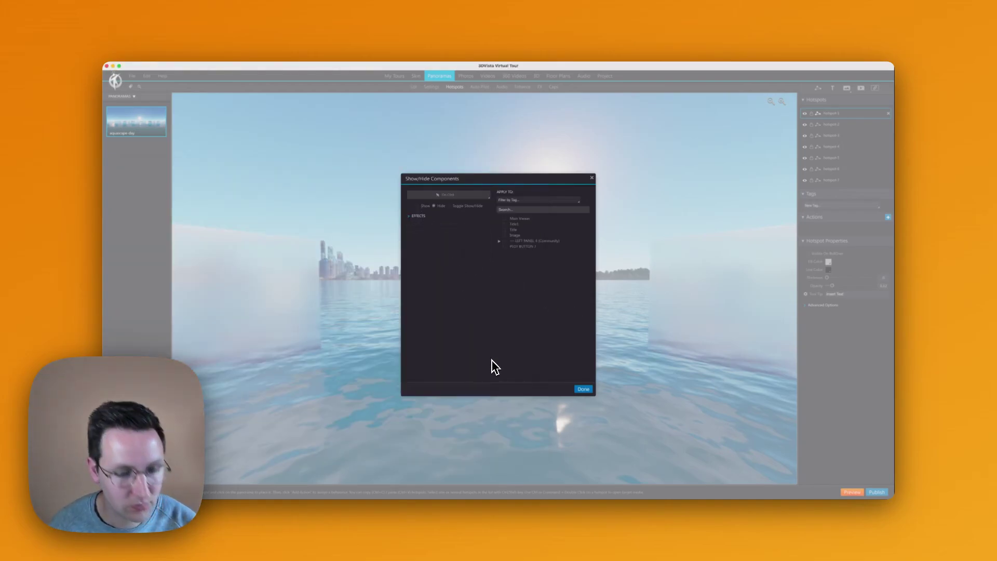
{"action": "left_click", "coordinate": [417, 208]}
{"action": "left_click", "coordinate": [415, 216]}
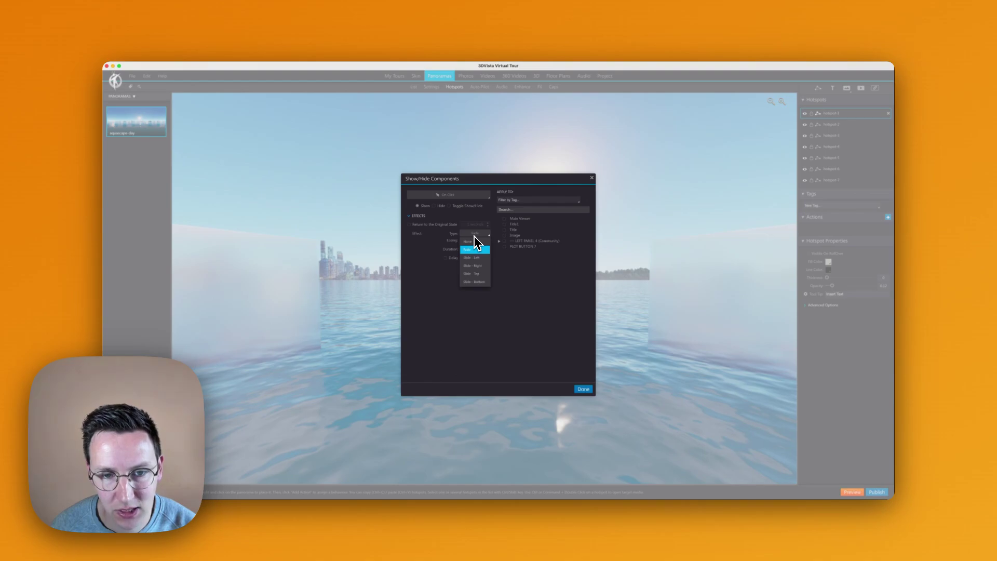
Measure the vertical offset from the Type list to its None option and close the measurement overlay
{"action": "key", "text": "ctrl+shift+c"}
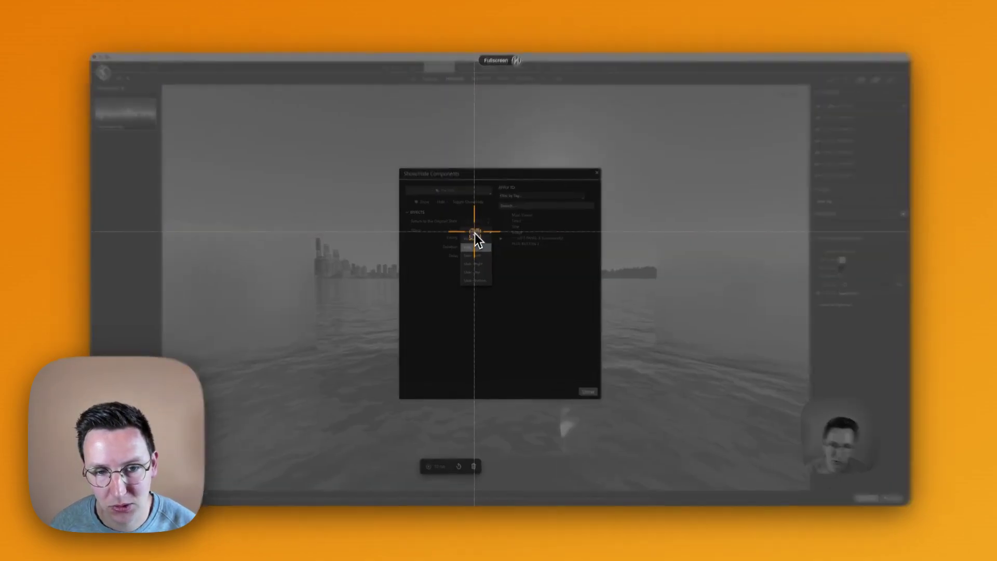
{"action": "left_click_drag", "start_coordinate": [474, 237], "coordinate": [474, 243]}
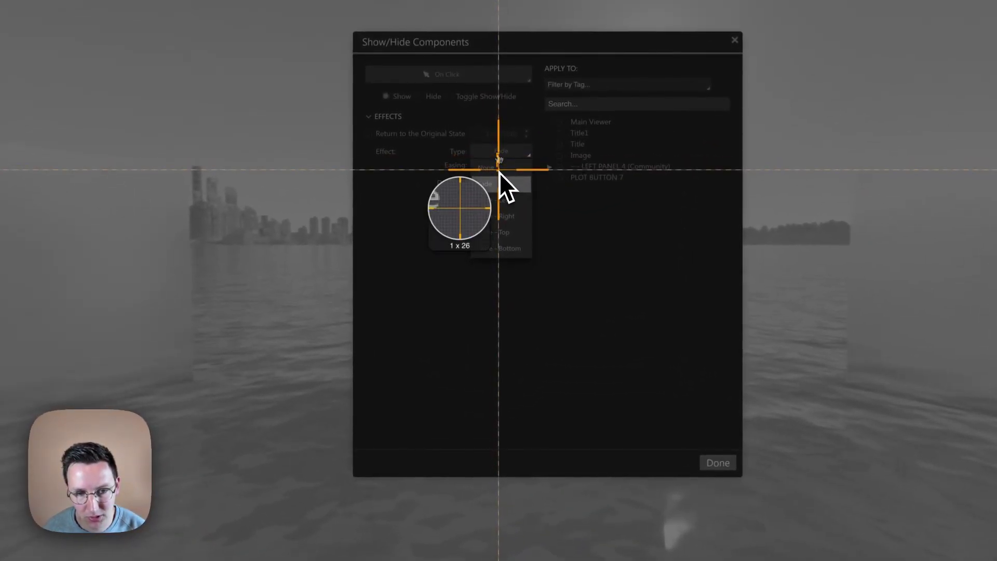
{"action": "key", "text": "Escape"}
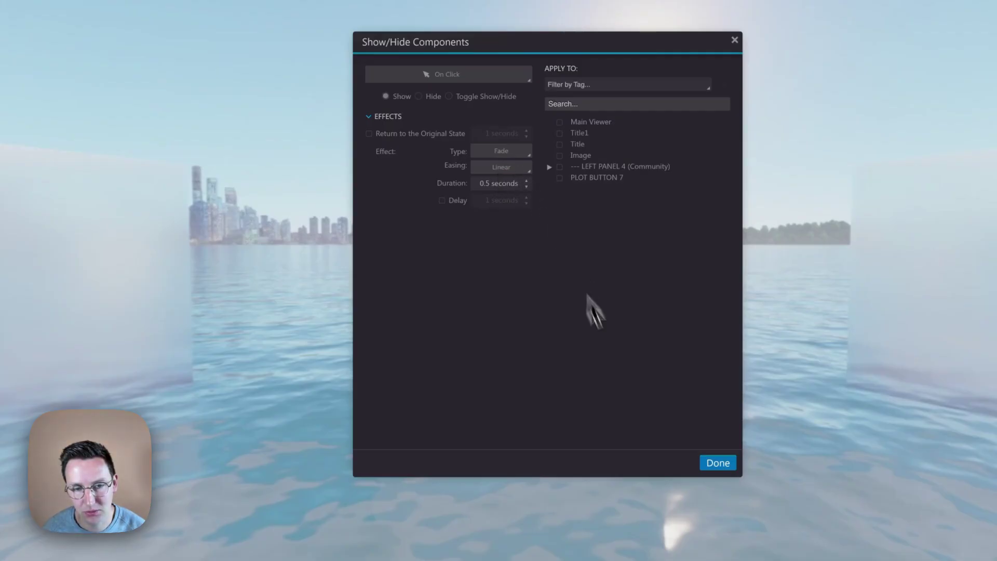
In Keyboard Maestro, duplicate the last click action and set the copy's offsets to 0 horizontally and 25 vertically
{"action": "key", "text": "alt+Tab"}
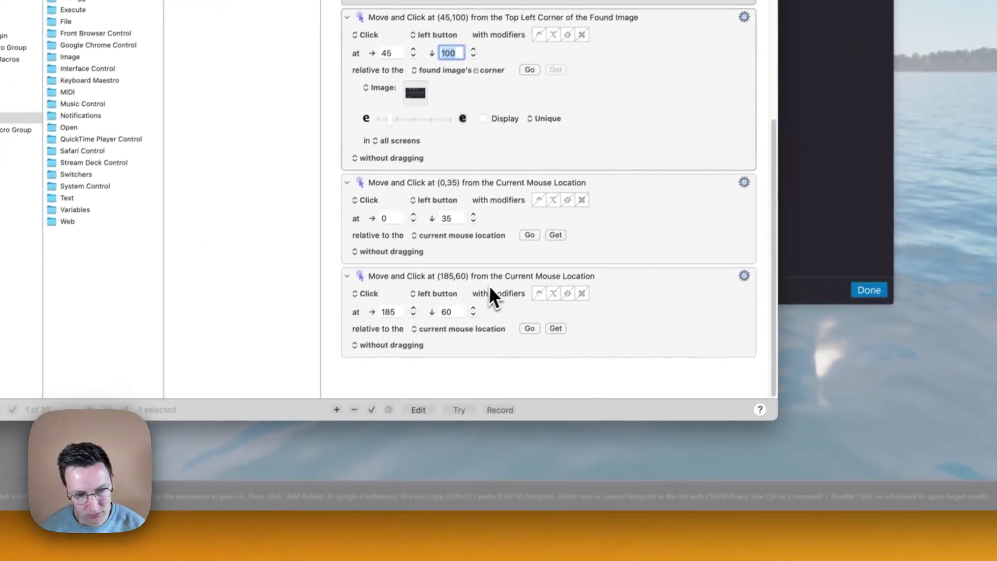
{"action": "left_click", "coordinate": [398, 395]}
{"action": "key", "text": "super+c"}
{"action": "key", "text": "super+v"}
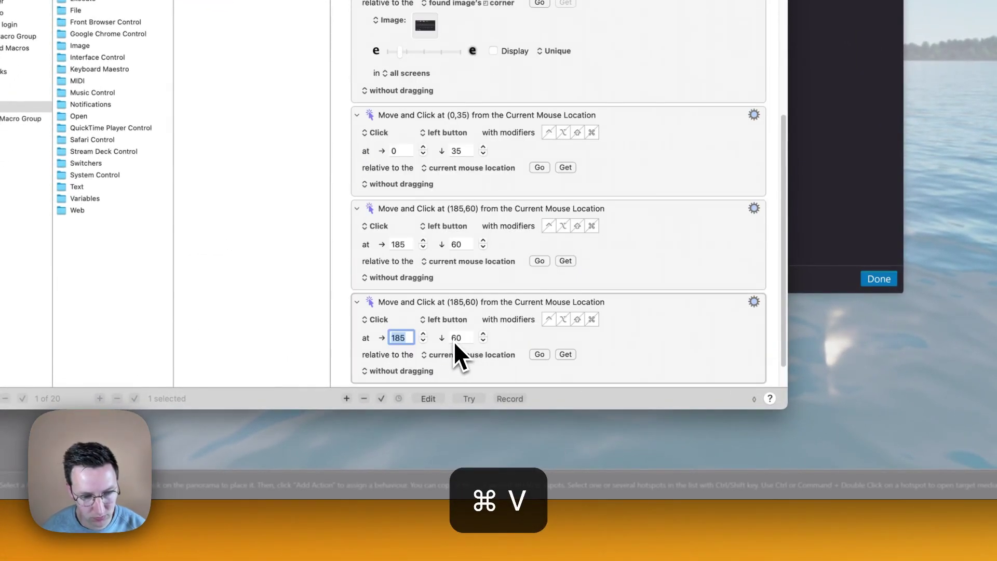
{"action": "type", "text": "0"}
{"action": "key", "text": "Tab"}
{"action": "type", "text": "25"}
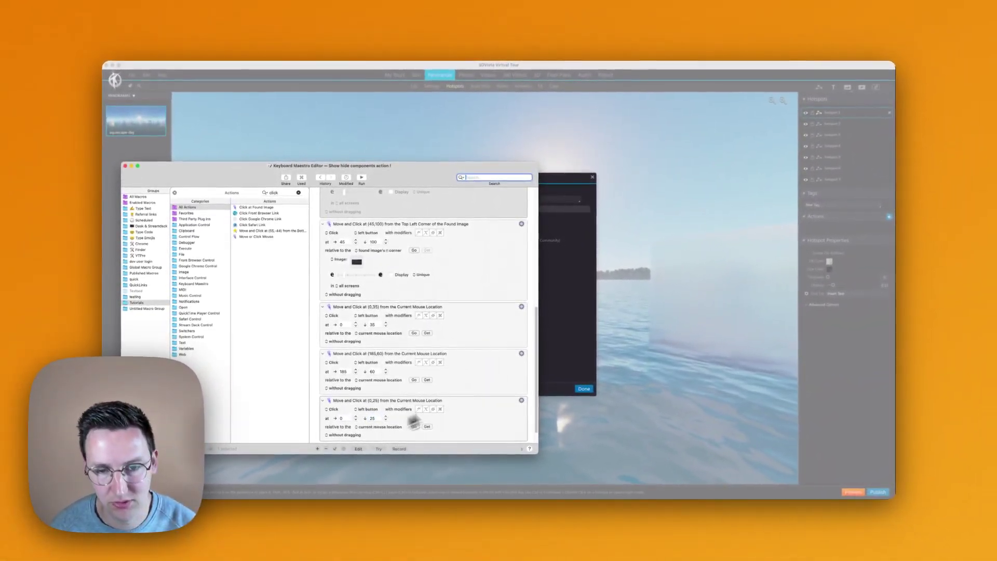
Return to 3DVista, collapse Effects in the Show/Hide Components dialog and close the dialog without applying it
{"action": "left_click", "coordinate": [573, 281]}
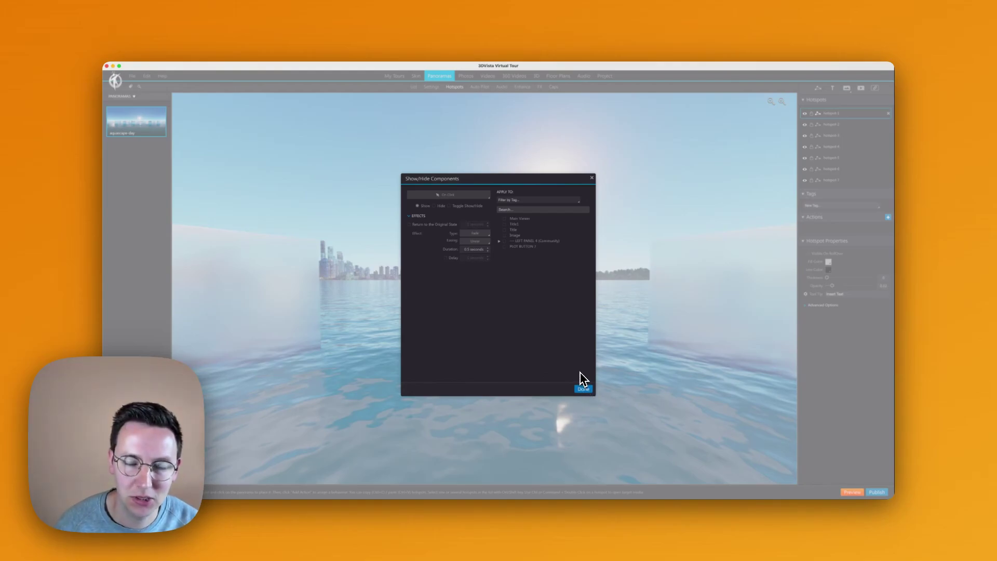
{"action": "left_click", "coordinate": [421, 216]}
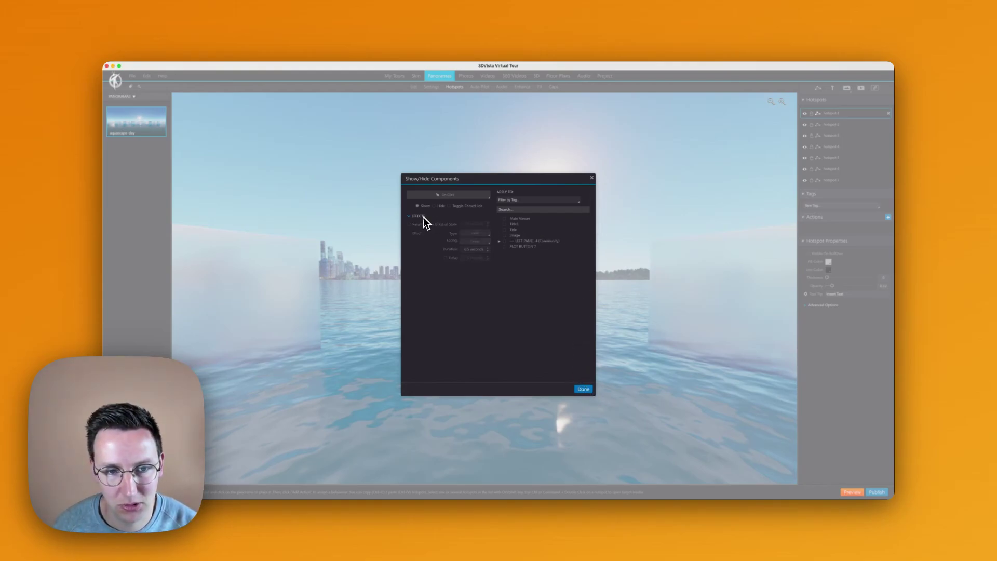
{"action": "left_click", "coordinate": [591, 179]}
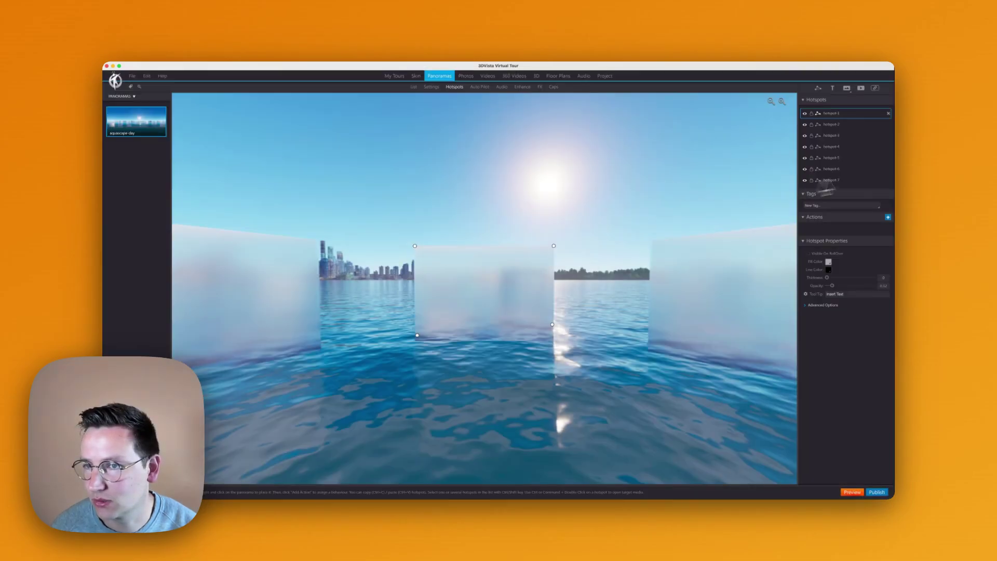
In Keyboard Maestro, re-enable the two disabled found-image click actions at the start of the macro
{"action": "key", "text": "super+Tab"}
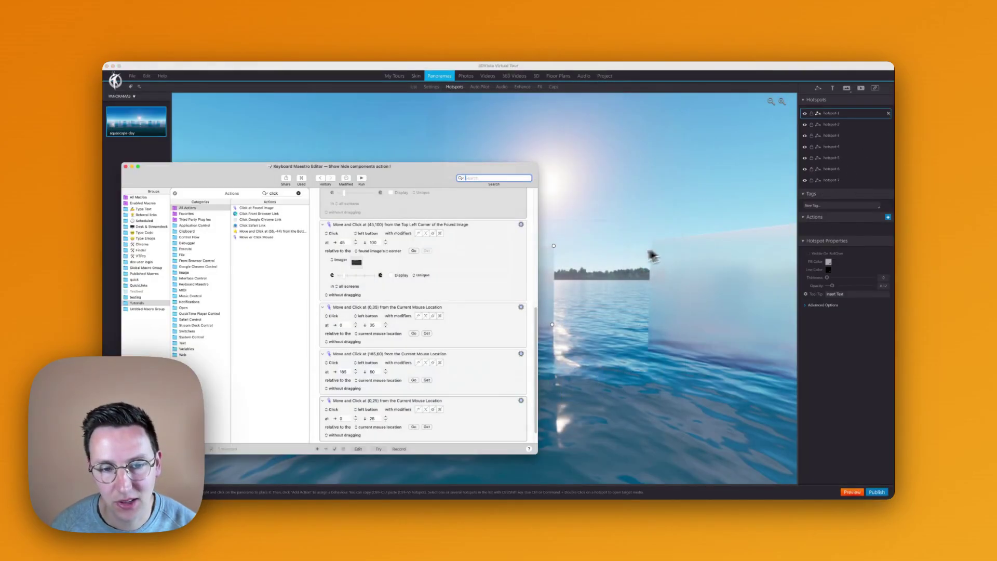
{"action": "scroll", "coordinate": [445, 320], "scroll_direction": "down", "scroll_amount": 2}
{"action": "scroll", "coordinate": [446, 327], "scroll_direction": "up", "scroll_amount": 5}
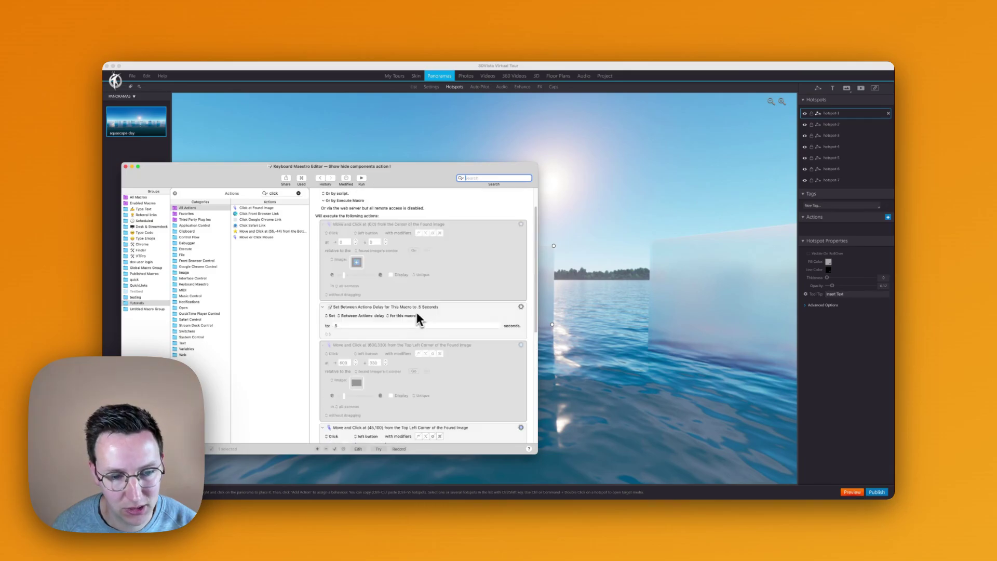
{"action": "right_click", "coordinate": [488, 345]}
{"action": "left_click", "coordinate": [509, 357]}
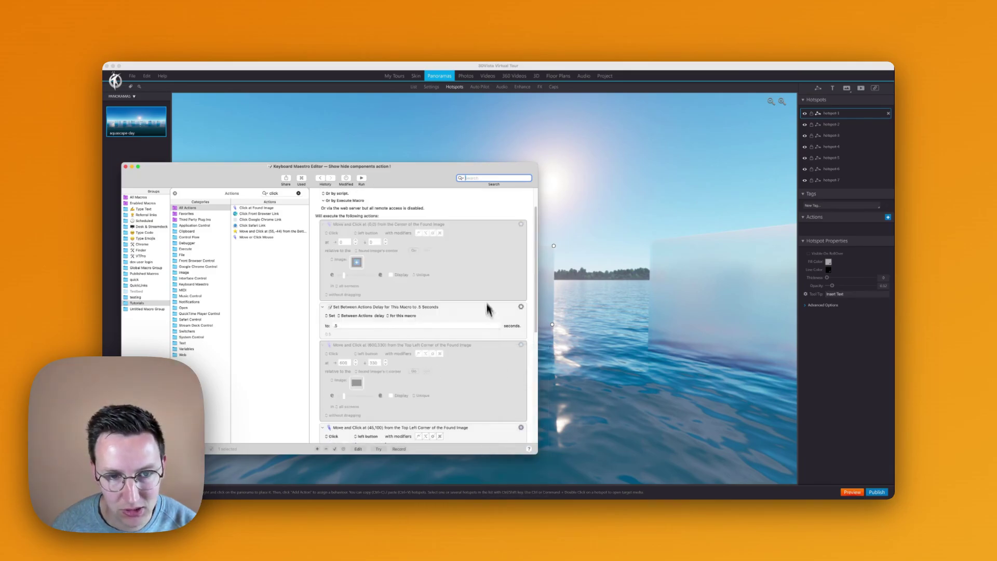
{"action": "right_click", "coordinate": [487, 269]}
{"action": "left_click", "coordinate": [511, 280]}
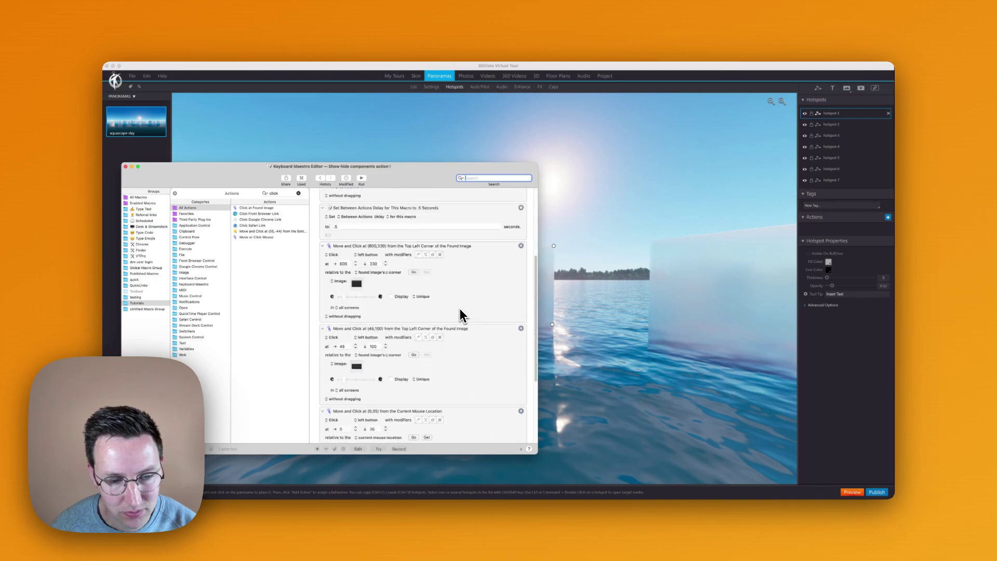
{"action": "scroll", "coordinate": [463, 318], "scroll_direction": "up", "scroll_amount": 2}
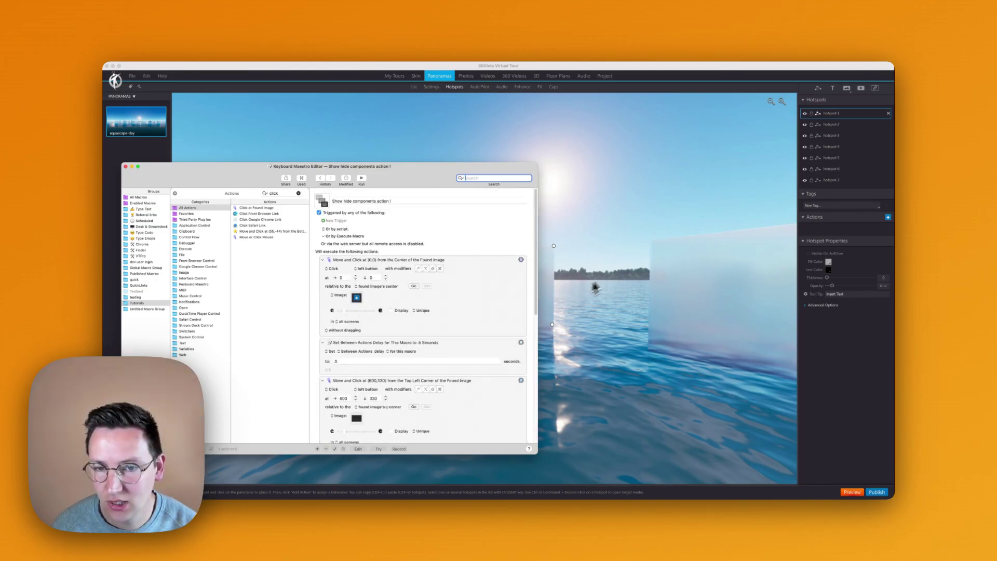
Back in 3DVista, run the full click sequence on hotspot-1 to add a Show Components action with effect type None, and confirm it
{"action": "left_click", "coordinate": [583, 252]}
{"action": "left_click", "coordinate": [524, 281]}
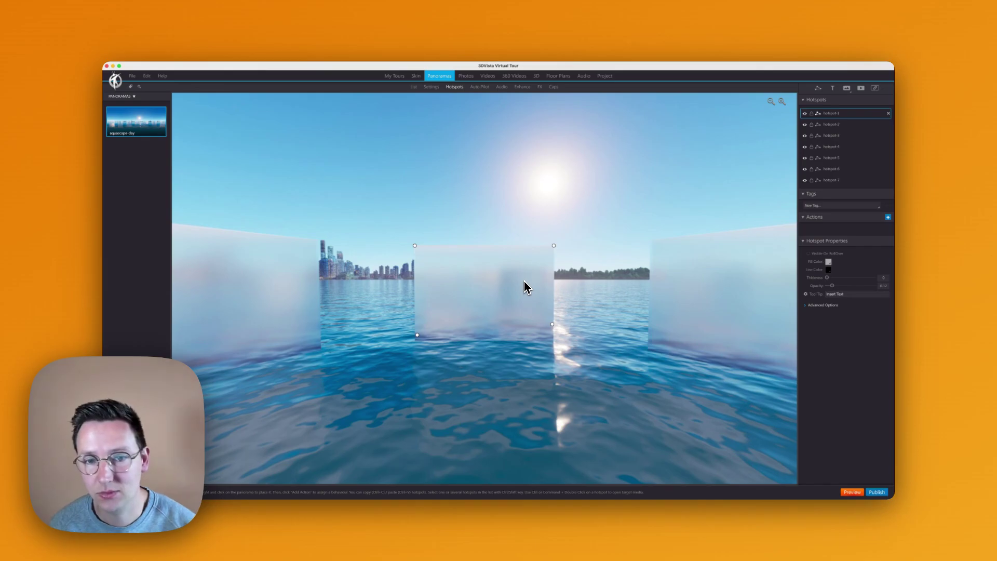
{"action": "left_click", "coordinate": [887, 218]}
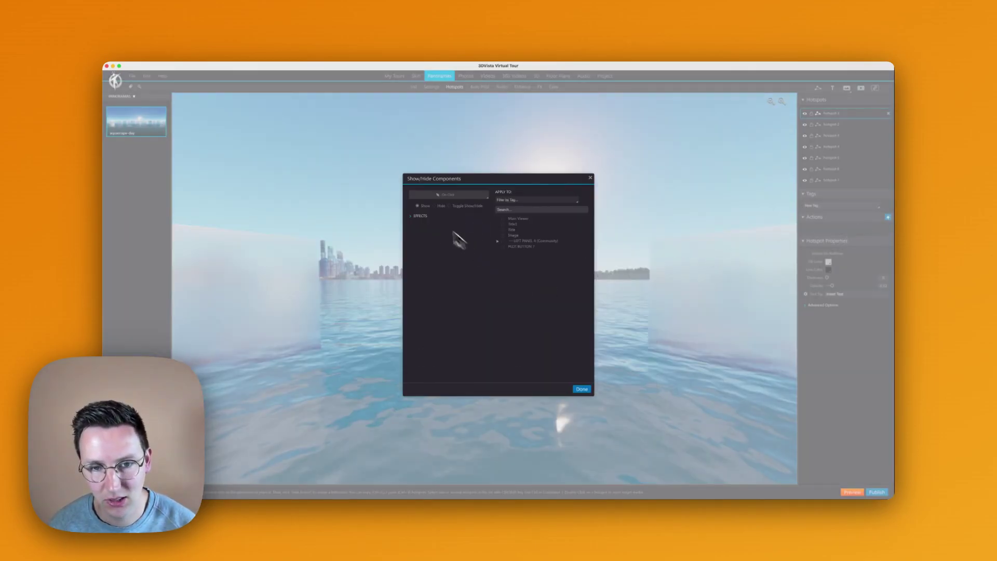
{"action": "left_click", "coordinate": [418, 215]}
{"action": "left_click", "coordinate": [475, 232]}
{"action": "left_click", "coordinate": [477, 240]}
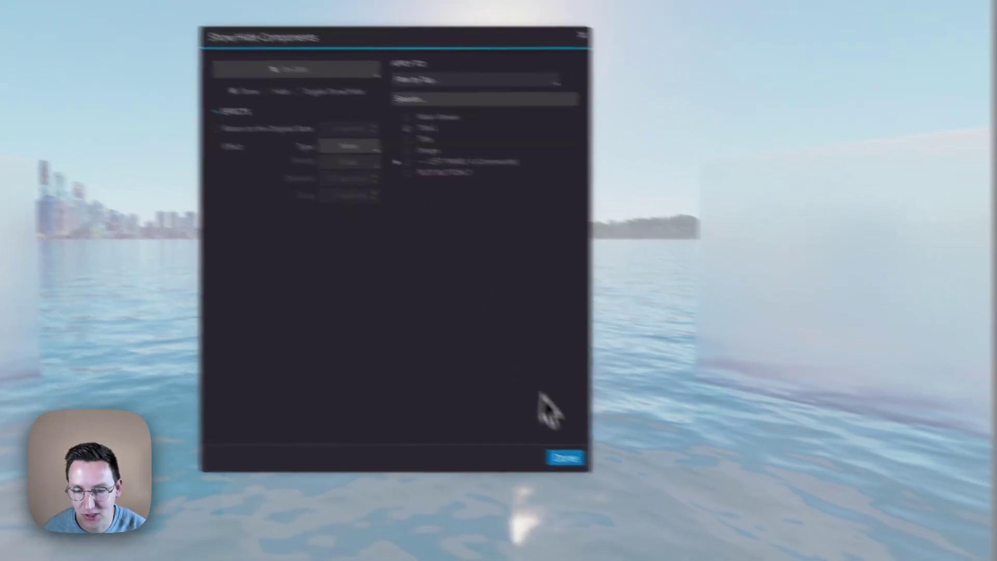
{"action": "left_click", "coordinate": [621, 472]}
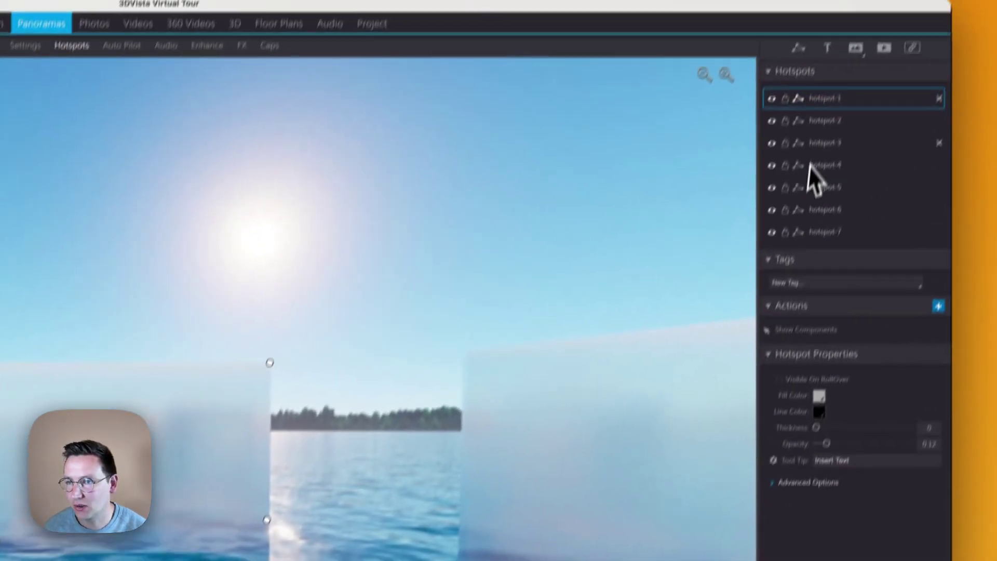
Add a Show Components action with effect type None to hotspot-2 using the same sequence, and confirm it
{"action": "left_click", "coordinate": [806, 164]}
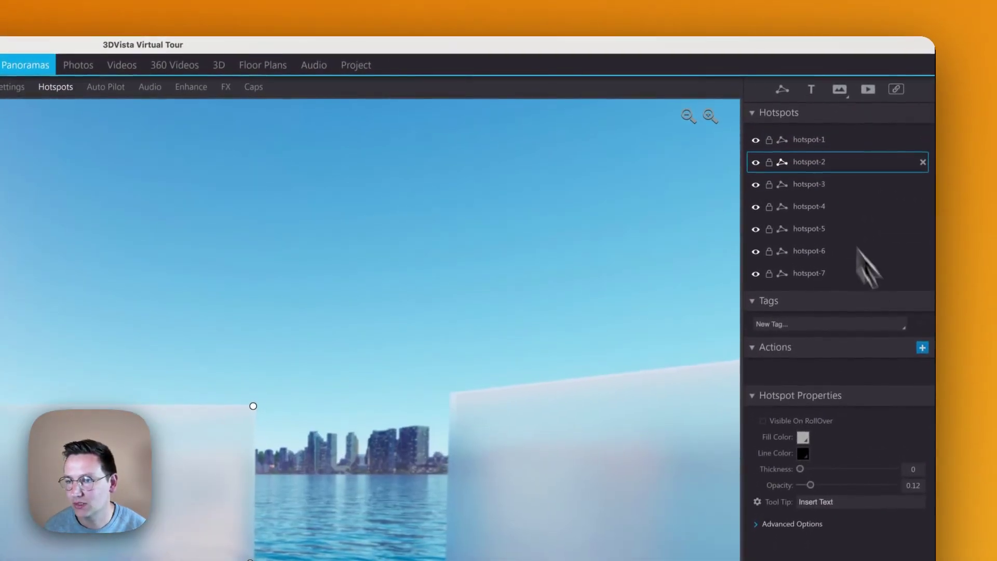
{"action": "left_click", "coordinate": [922, 348]}
{"action": "left_click", "coordinate": [191, 479]}
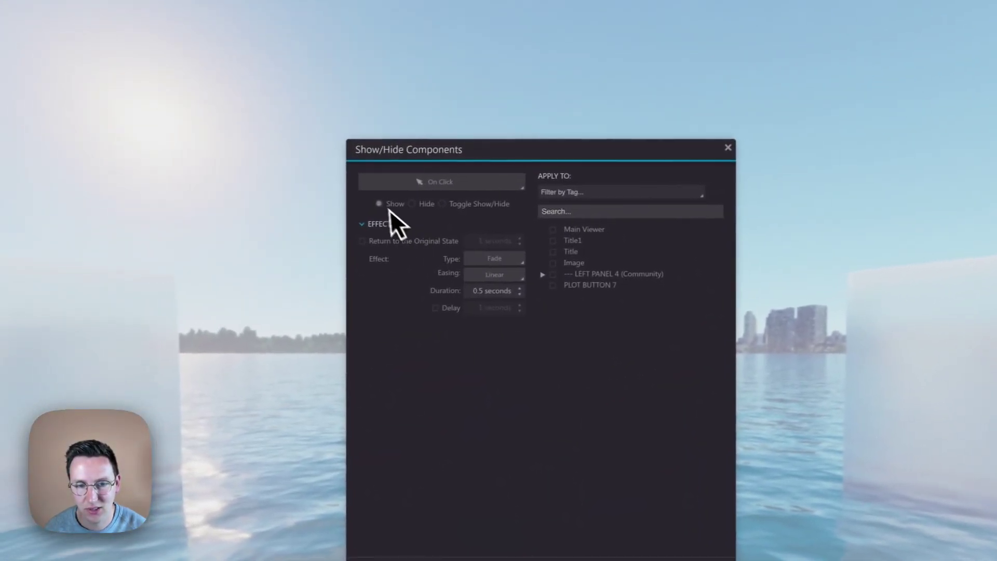
{"action": "left_click", "coordinate": [385, 224]}
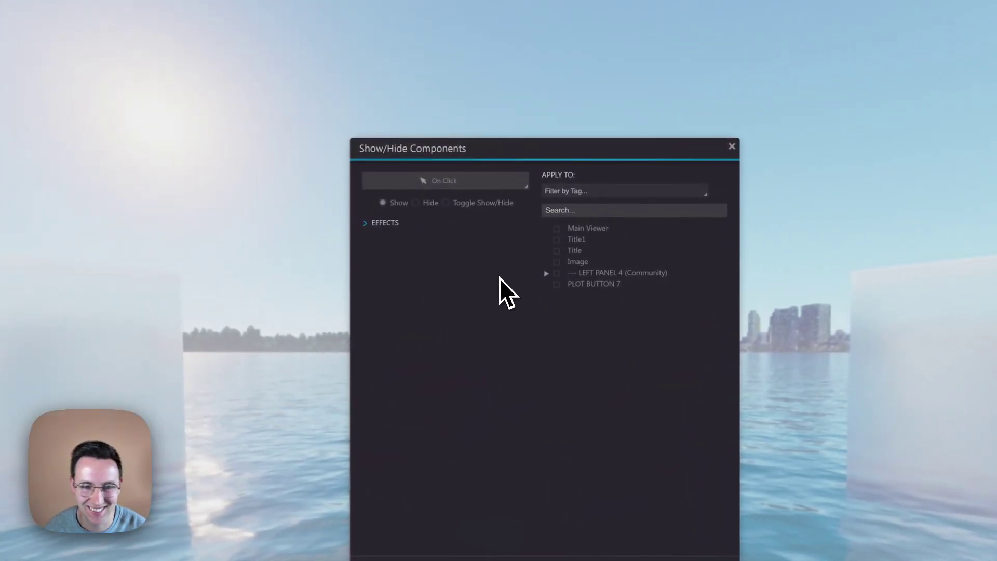
{"action": "left_click", "coordinate": [395, 222]}
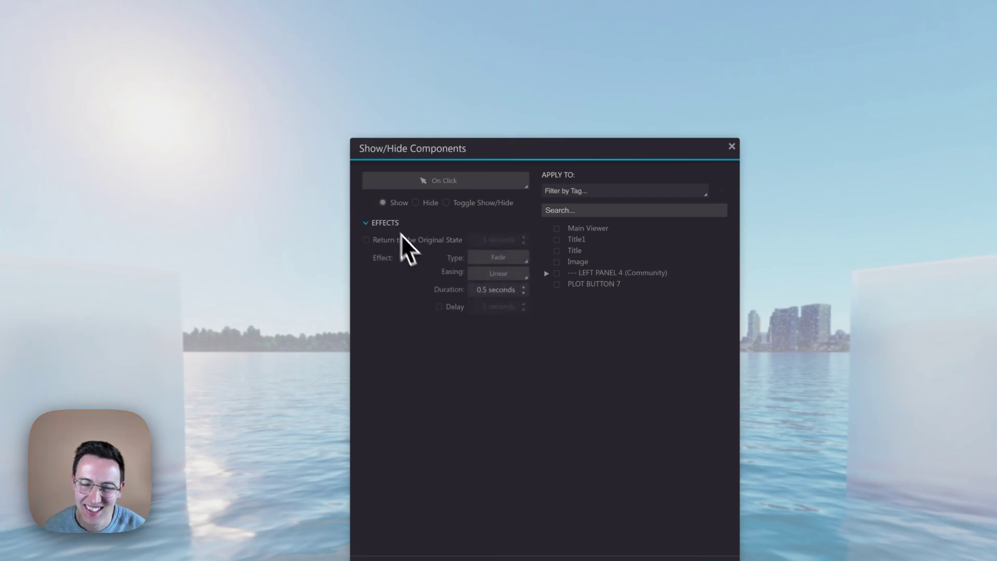
{"action": "left_click", "coordinate": [498, 257]}
{"action": "left_click", "coordinate": [502, 267]}
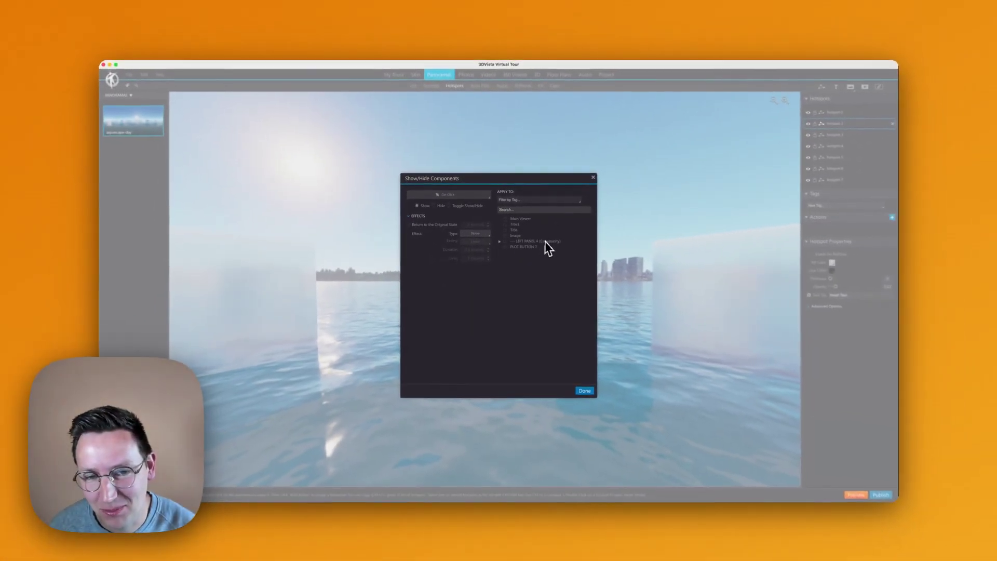
{"action": "left_click", "coordinate": [582, 390]}
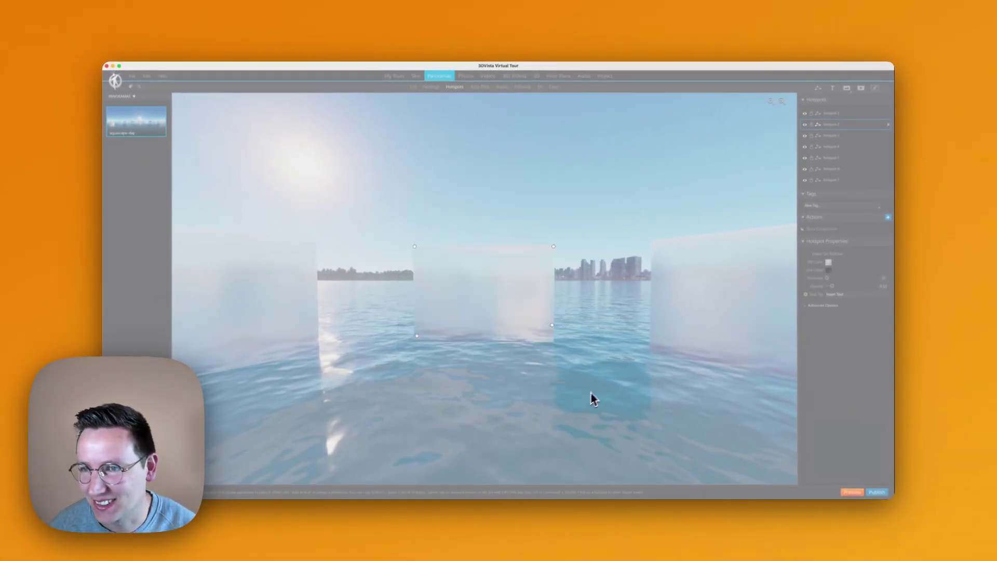
Add a Show/Hide Components action to hotspot-3, choose Show and expand Effects
{"action": "left_click", "coordinate": [859, 136]}
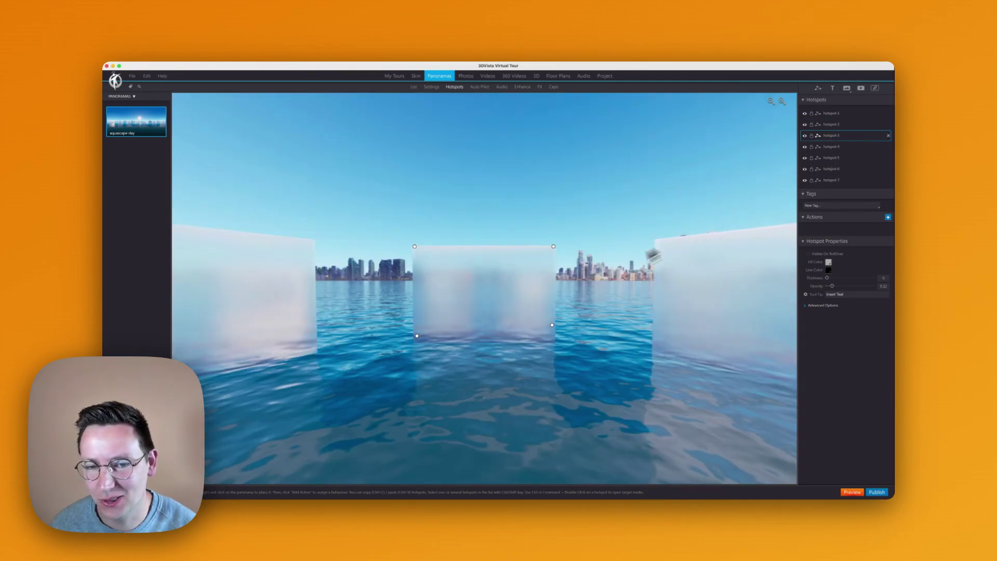
{"action": "left_click", "coordinate": [888, 217]}
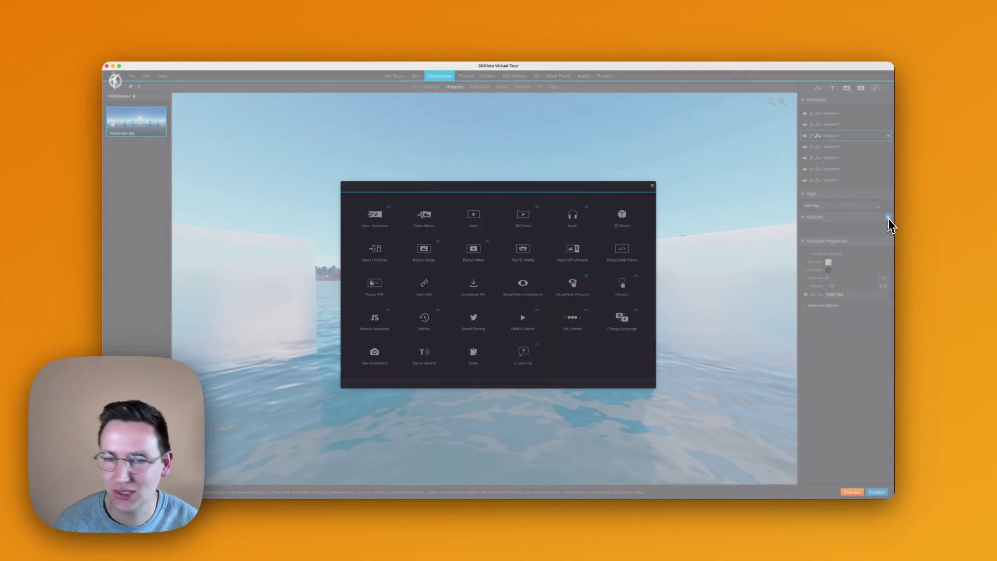
{"action": "left_click", "coordinate": [529, 287]}
{"action": "left_click", "coordinate": [420, 206]}
{"action": "left_click", "coordinate": [418, 216]}
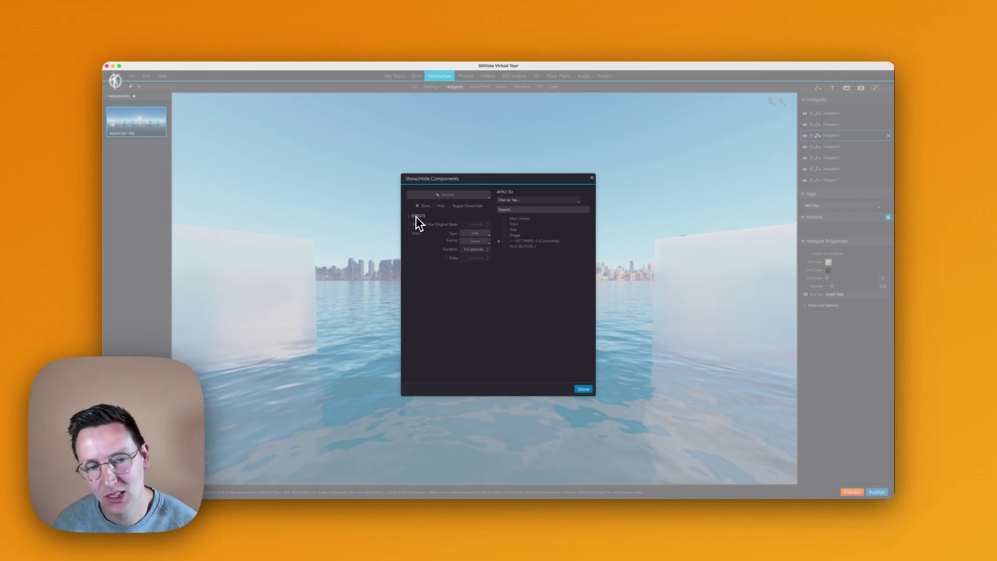
In Keyboard Maestro, close the actions library and rename the macro "Show hide components action 1"
{"action": "key", "text": "super+Tab"}
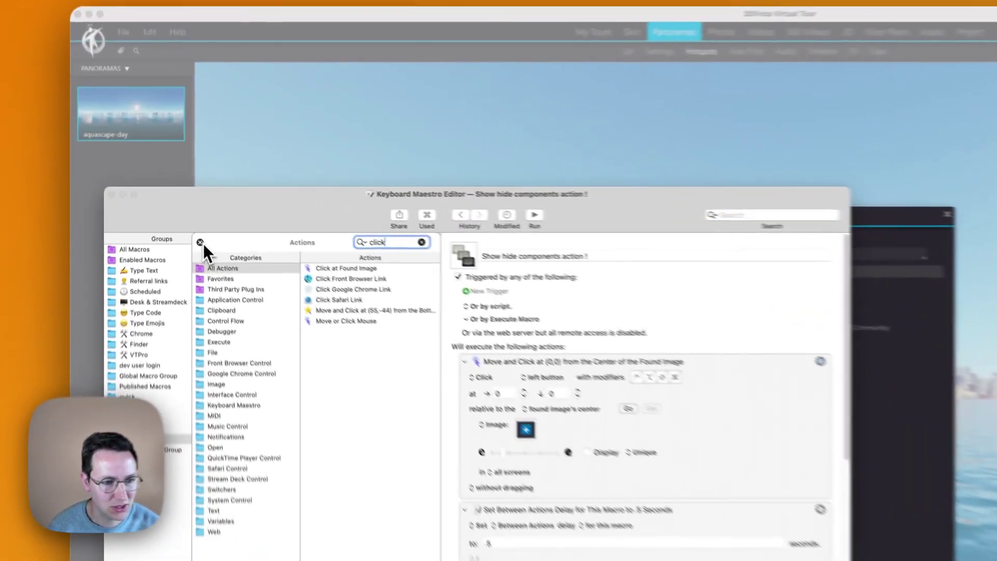
{"action": "left_click", "coordinate": [175, 193]}
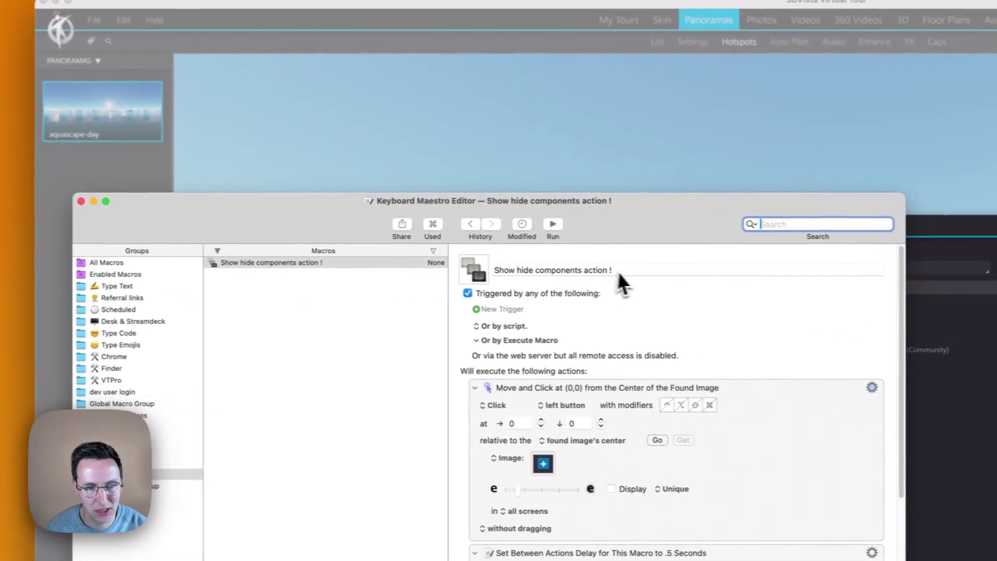
{"action": "left_click", "coordinate": [659, 275]}
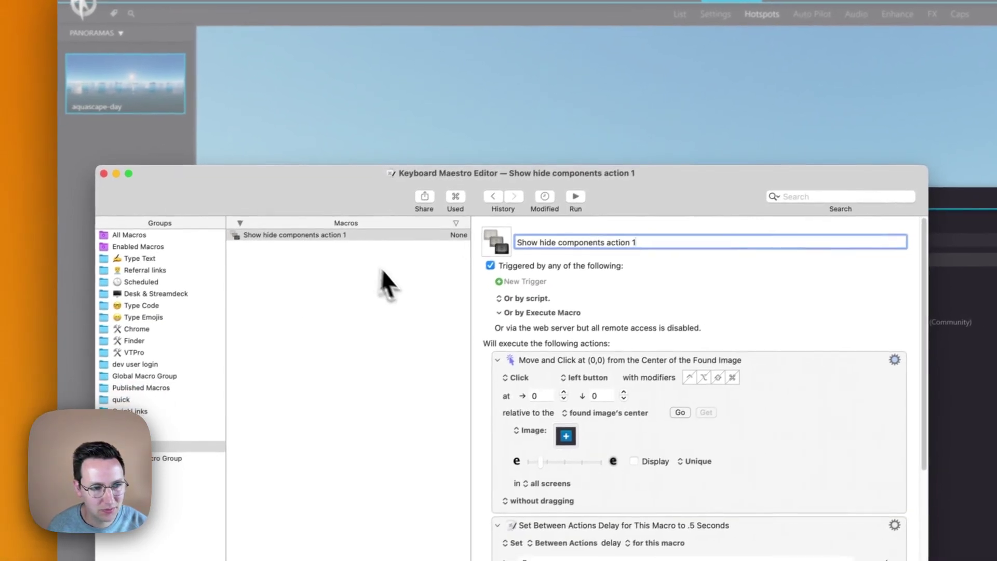
Duplicate the macro and rename the copy "Show hide components action 2"
{"action": "left_click", "coordinate": [318, 257]}
{"action": "key", "text": "super+v"}
{"action": "left_click", "coordinate": [351, 244]}
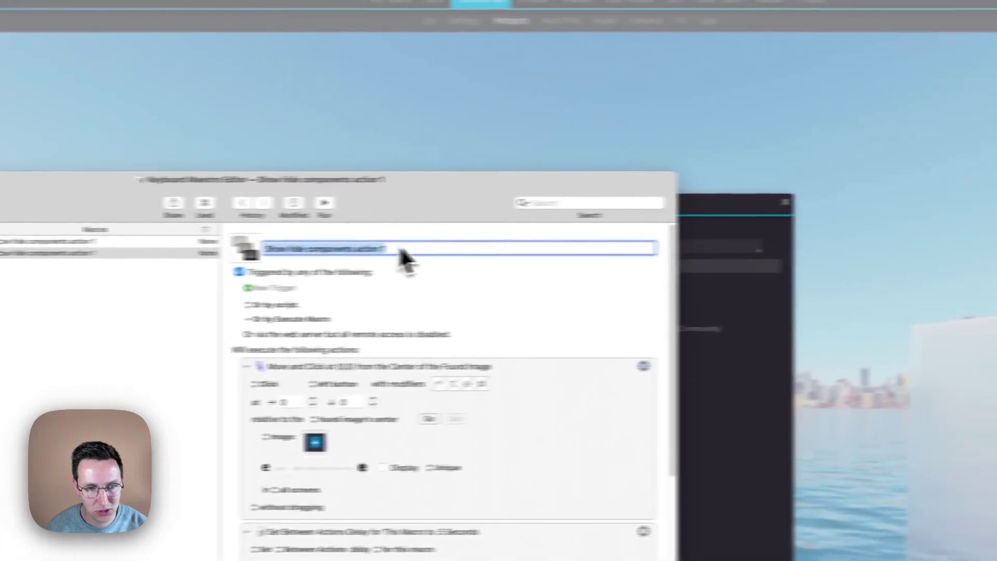
{"action": "left_click", "coordinate": [659, 240]}
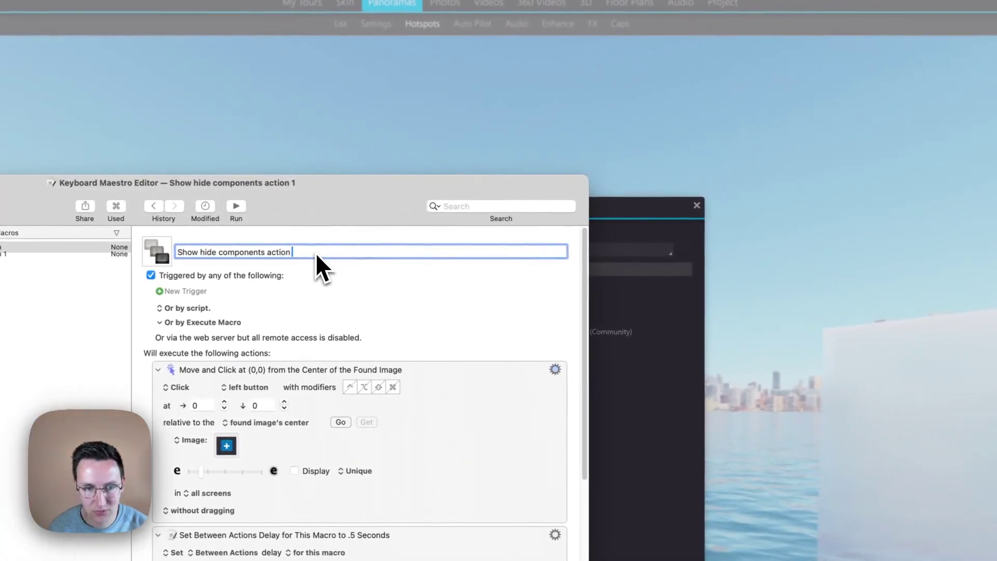
{"action": "key", "text": "BackSpace"}
{"action": "type", "text": "2"}
Switch to the Stream Deck app and change the title of the existing KM Link key to 1
{"action": "key", "text": "super+space"}
{"action": "type", "text": "strea"}
{"action": "key", "text": "Return"}
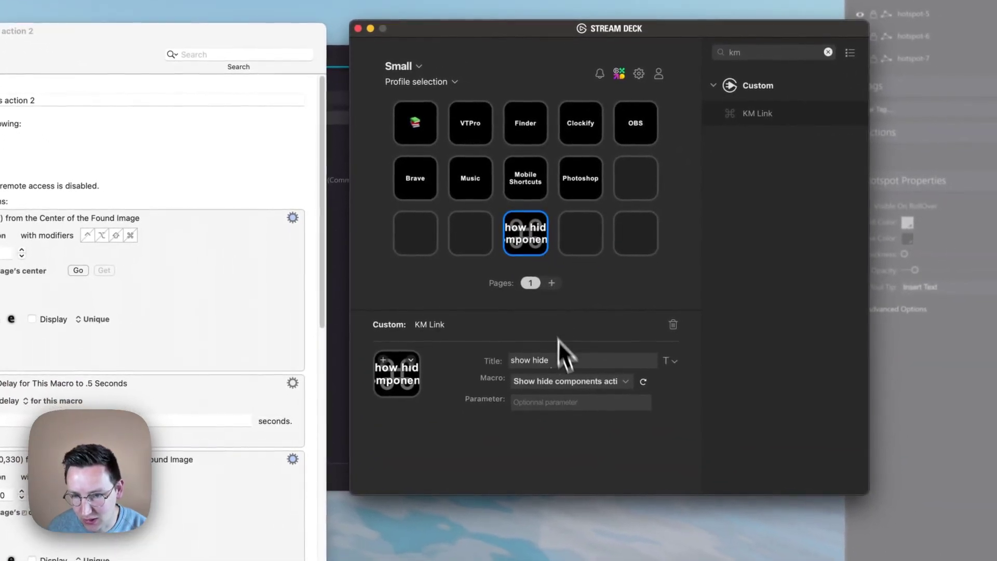
{"action": "left_click", "coordinate": [576, 364]}
{"action": "key", "text": "super+a"}
{"action": "type", "text": "1"}
Copy the KM Link key titled 1 into the empty slot beside it
{"action": "left_click", "coordinate": [588, 244]}
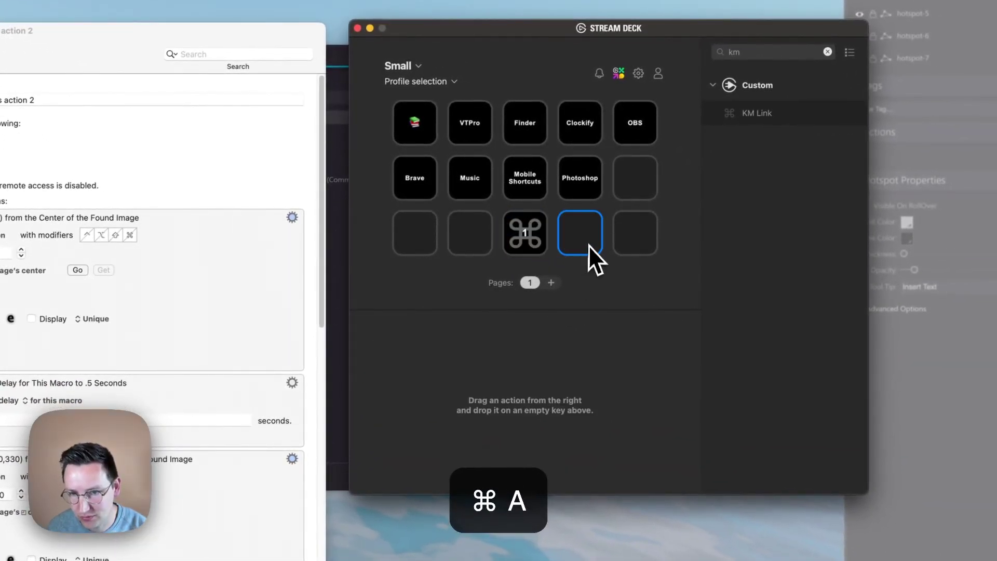
{"action": "left_click", "coordinate": [535, 234]}
{"action": "key", "text": "super+c"}
{"action": "left_click", "coordinate": [588, 238]}
{"action": "key", "text": "super+v"}
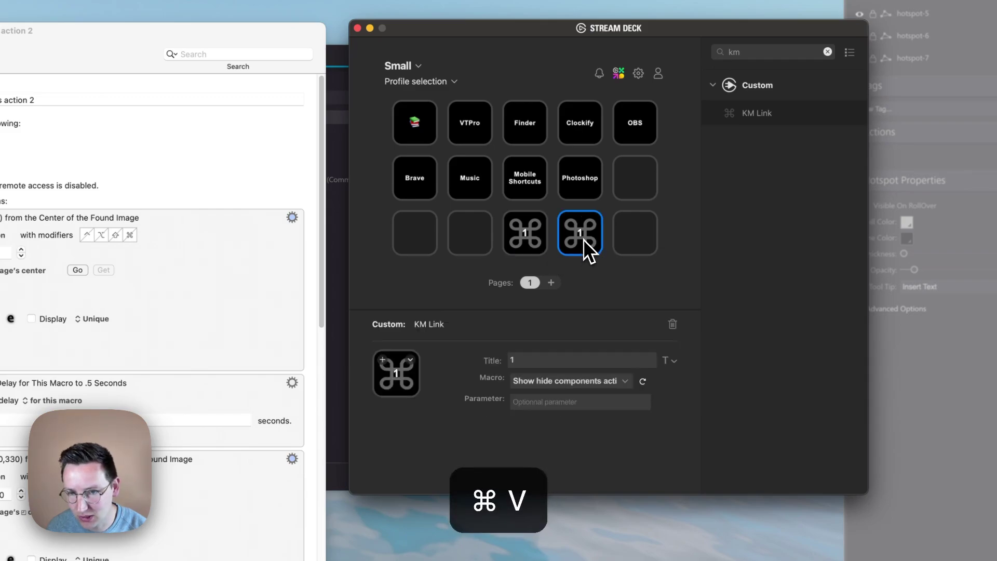
Title the copied key 2 and link it to the macro "Show hide components action 2"
{"action": "double_click", "coordinate": [556, 362]}
{"action": "type", "text": "2"}
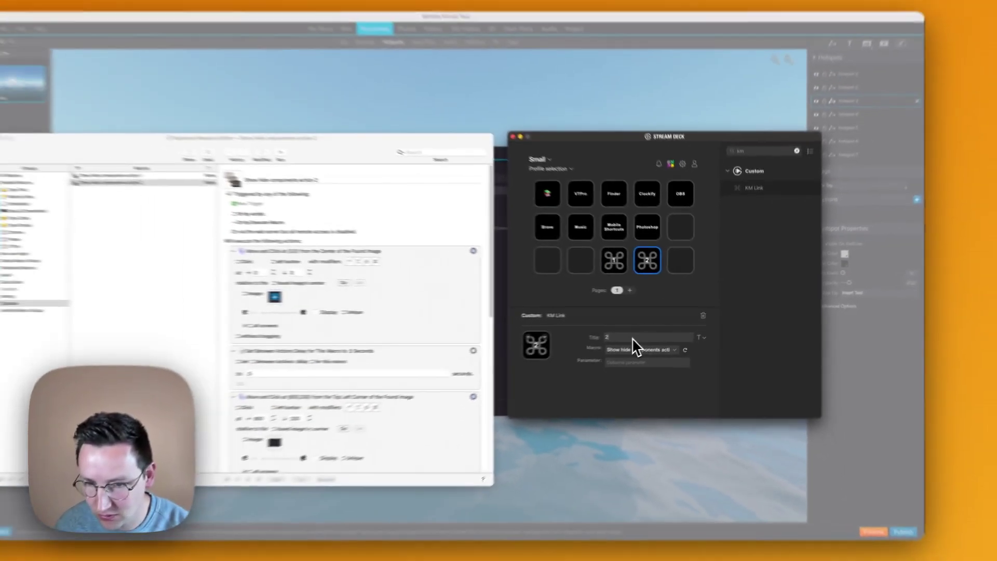
{"action": "left_click", "coordinate": [566, 382]}
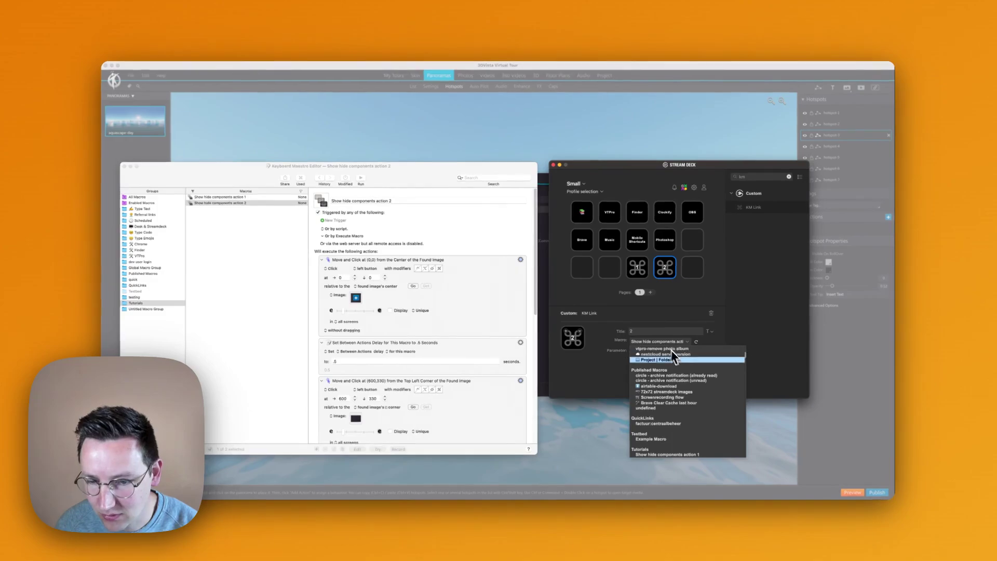
{"action": "scroll", "coordinate": [685, 437], "scroll_direction": "down", "scroll_amount": 3}
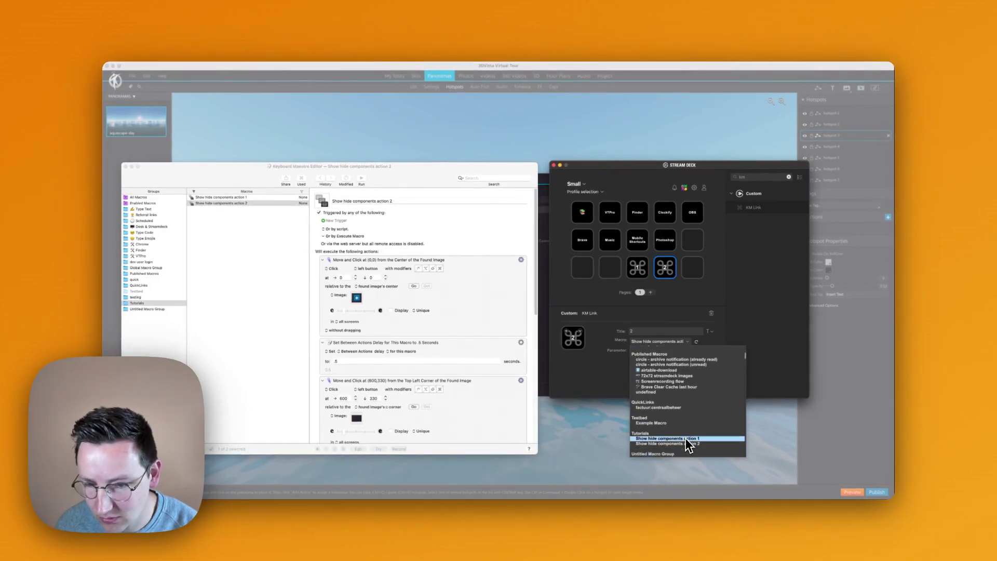
{"action": "left_click", "coordinate": [690, 443]}
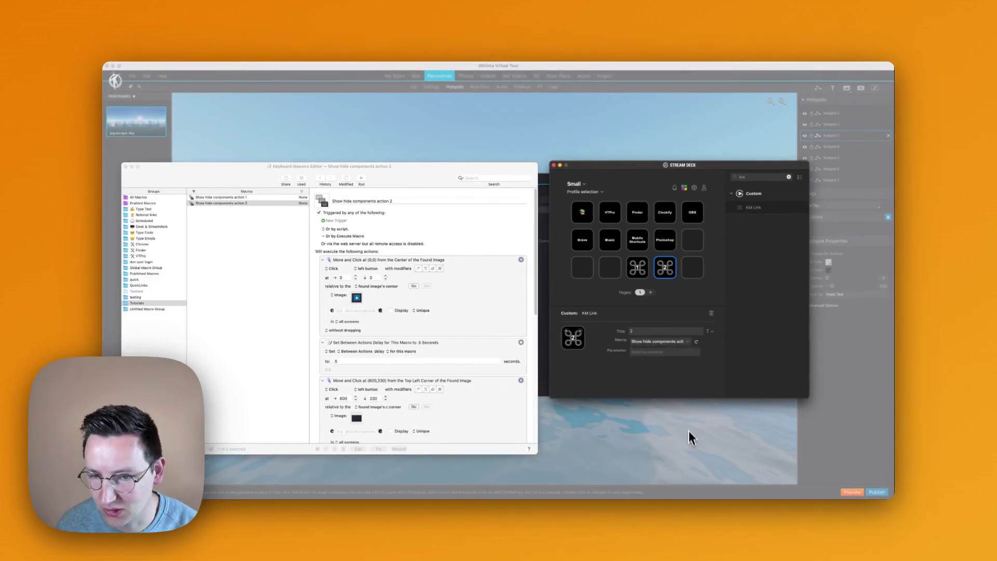
Minimize Stream Deck and Keyboard Maestro, and close the open Show/Hide Components settings in 3DVista without applying them
{"action": "left_click", "coordinate": [559, 165]}
{"action": "left_click", "coordinate": [561, 194]}
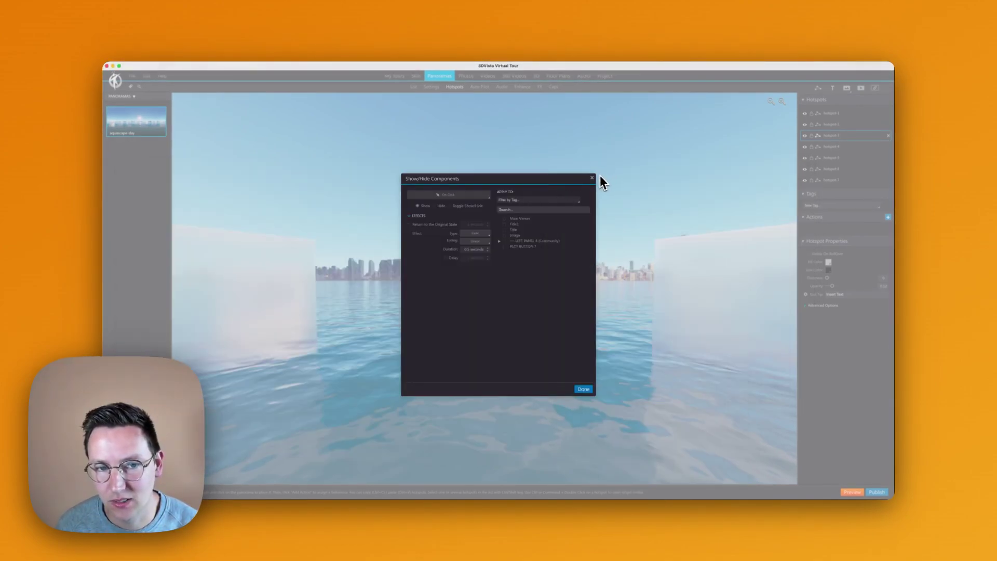
{"action": "left_click", "coordinate": [592, 178]}
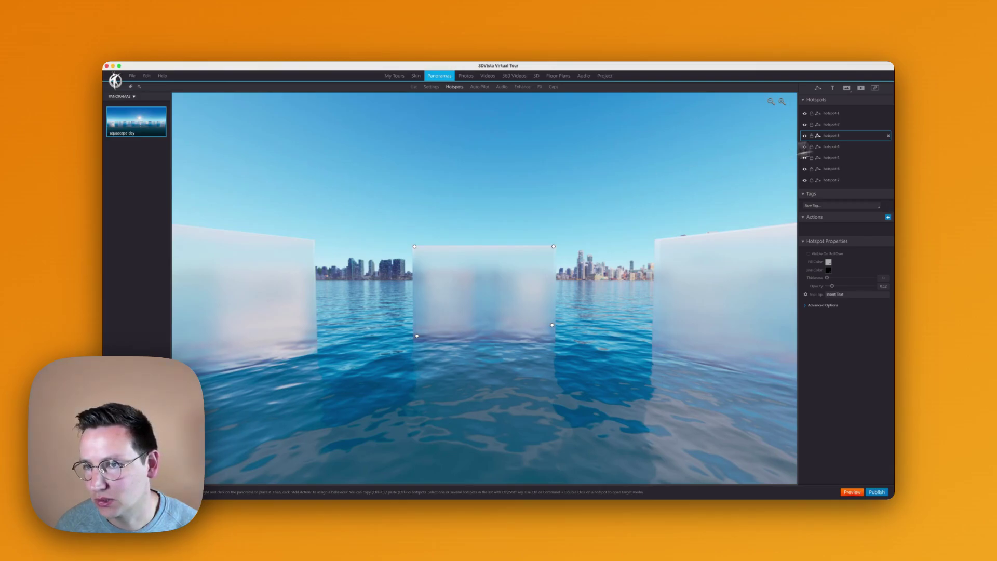
{"action": "key", "text": "alt+Tab"}
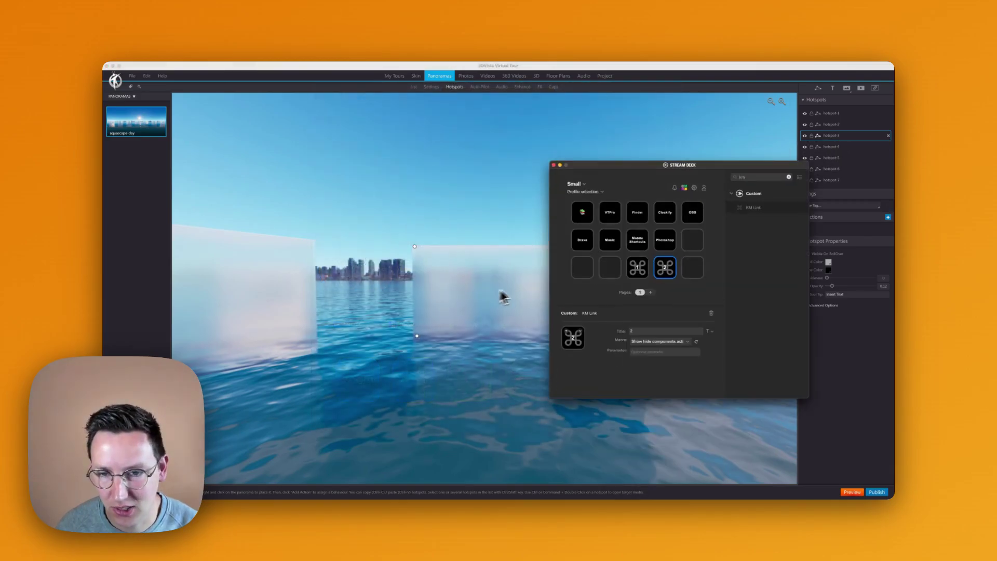
{"action": "key", "text": "super+Tab"}
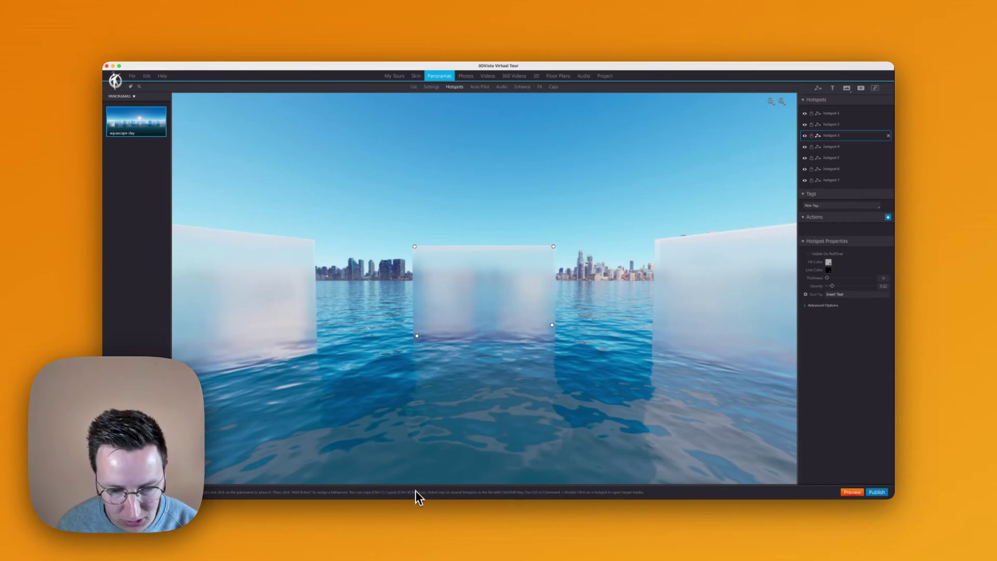
In Keyboard Maestro, examine the reference image of the Move and Click at (45,100) action in Show hide components action 2
{"action": "mouse_move", "coordinate": [415, 504]}
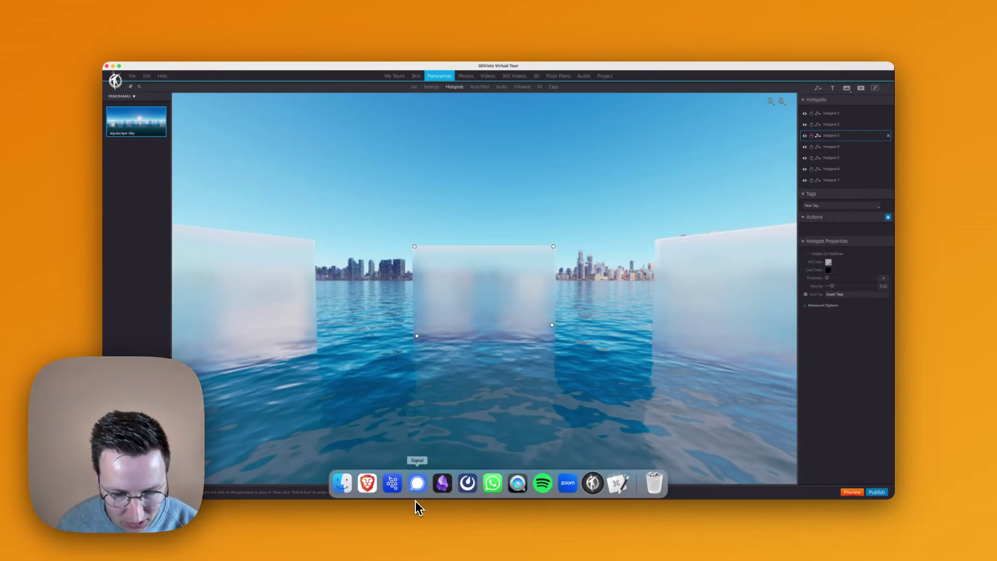
{"action": "left_click", "coordinate": [618, 484]}
{"action": "scroll", "coordinate": [434, 359], "scroll_direction": "down", "scroll_amount": 5}
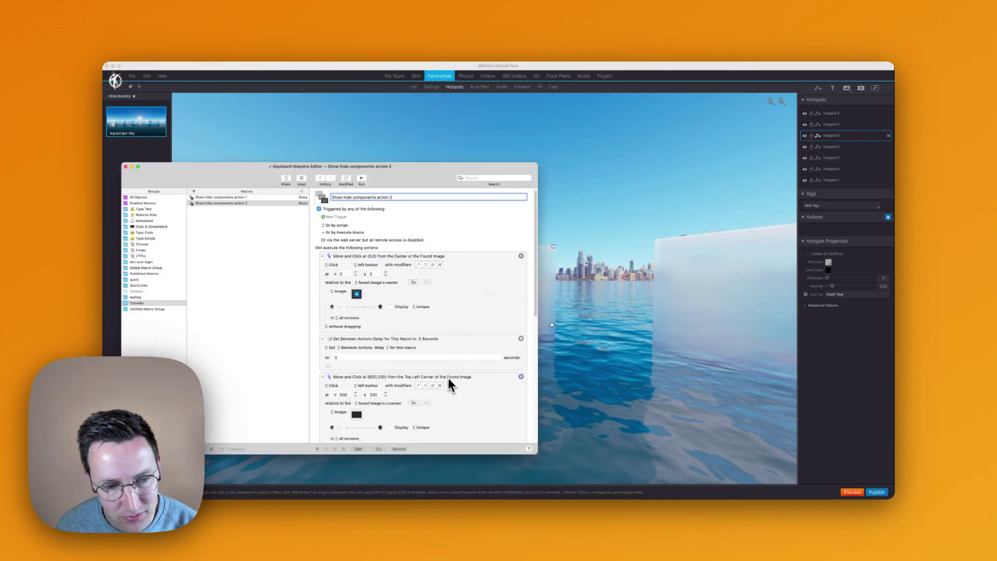
{"action": "scroll", "coordinate": [390, 353], "scroll_direction": "down", "scroll_amount": 3}
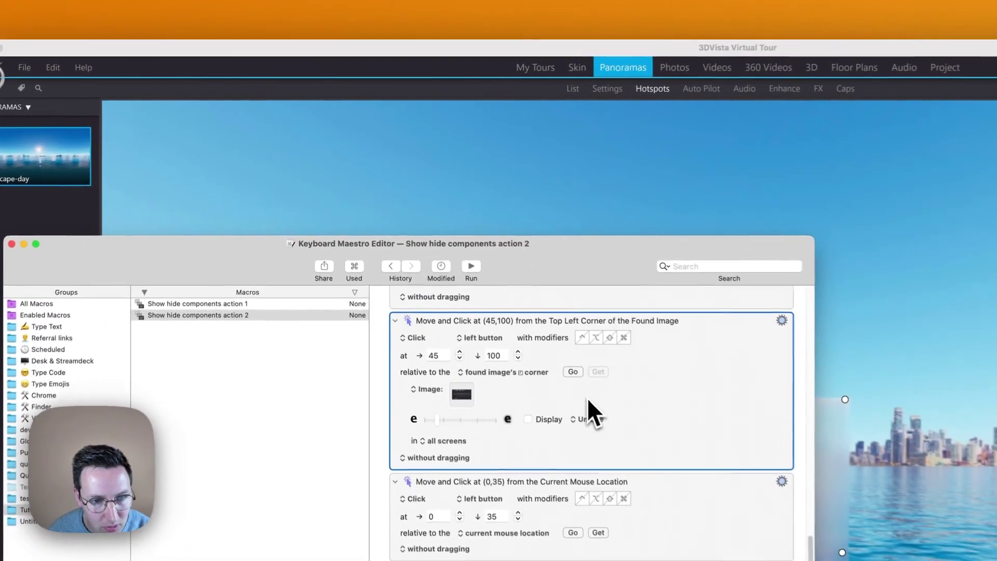
{"action": "left_click", "coordinate": [409, 245]}
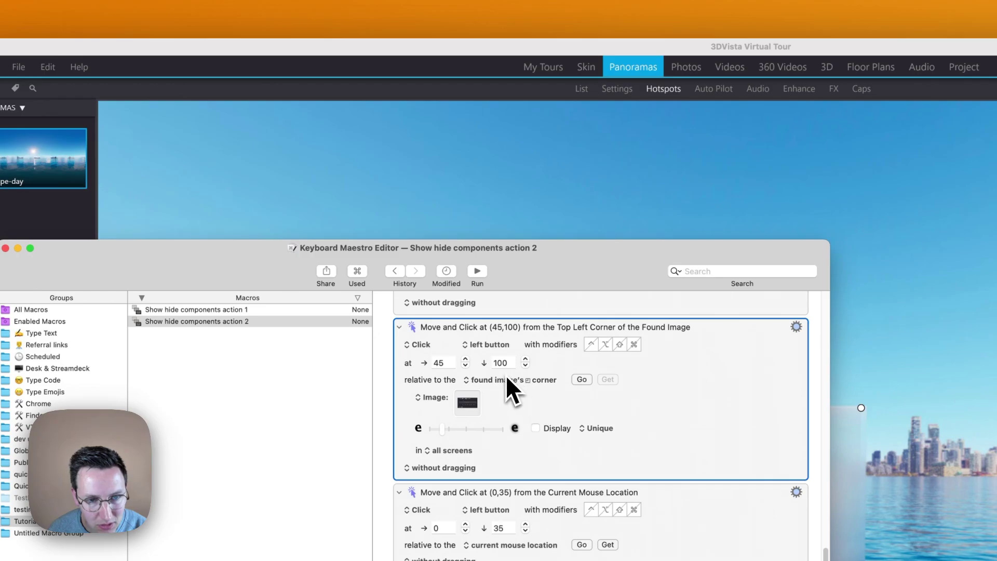
{"action": "double_click", "coordinate": [473, 403]}
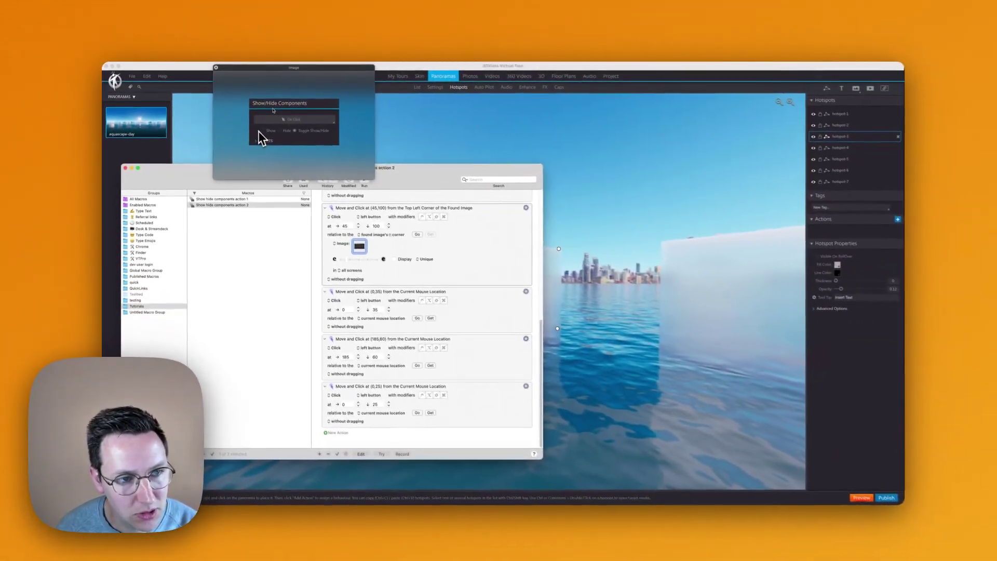
{"action": "key", "text": "Escape"}
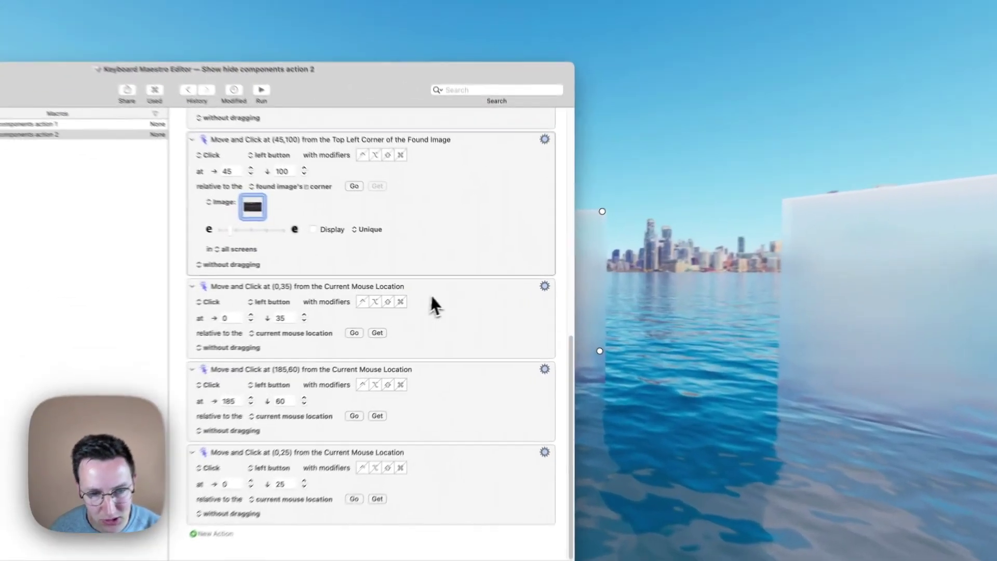
Disable the Move and Click at (0,35) action in the second macro and switch back to 3DVista
{"action": "left_click", "coordinate": [475, 300]}
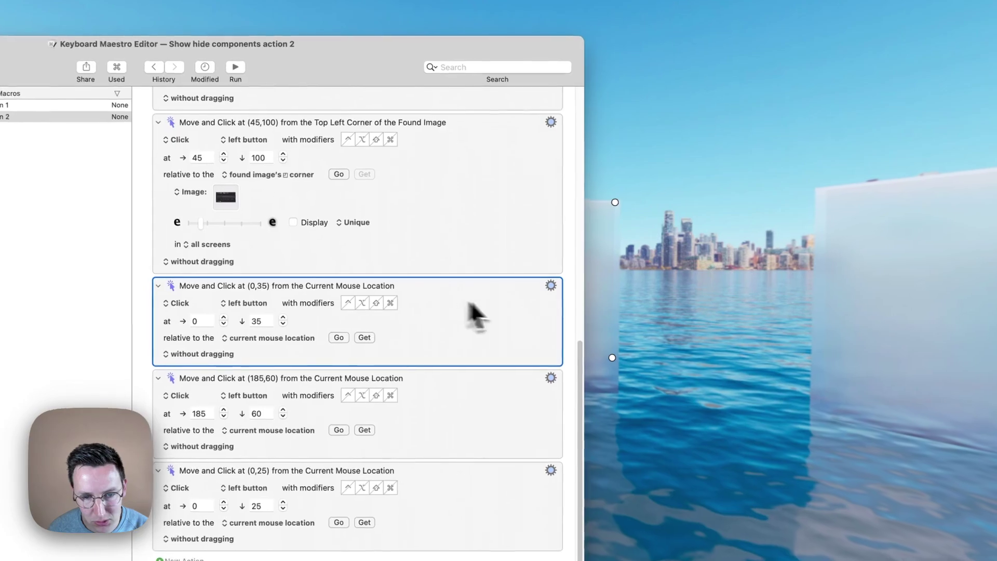
{"action": "key", "text": "super+k"}
{"action": "key", "text": "super+Tab"}
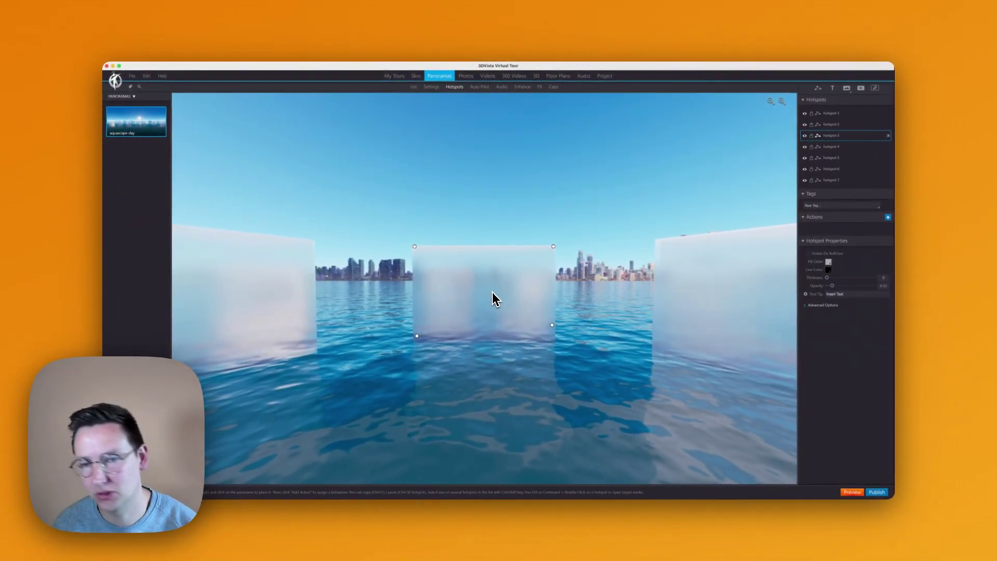
Test the second macro's sequence by adding a Show/Hide Components action to hotspot 3
{"action": "left_click", "coordinate": [888, 217]}
{"action": "left_click", "coordinate": [563, 285]}
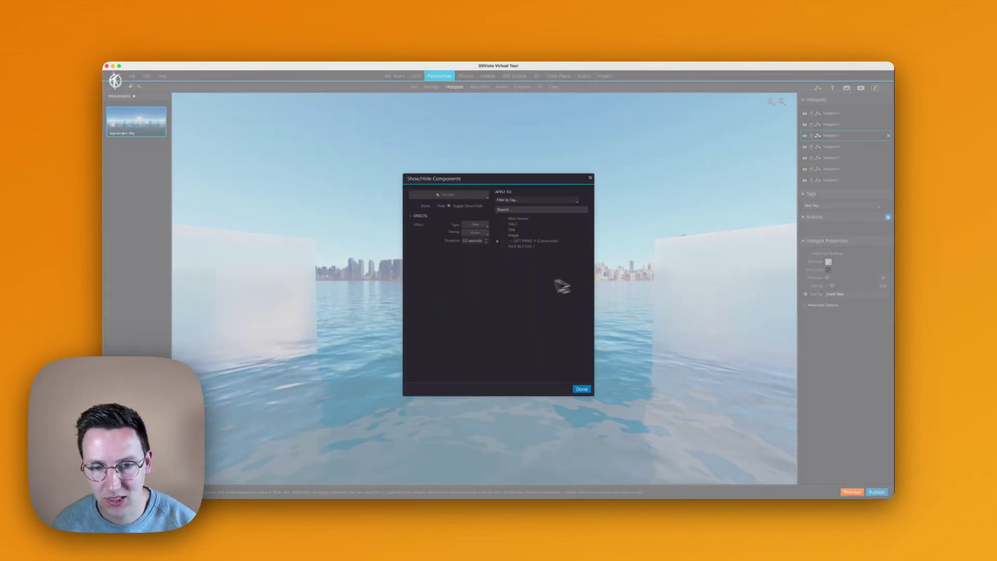
{"action": "left_click", "coordinate": [476, 233]}
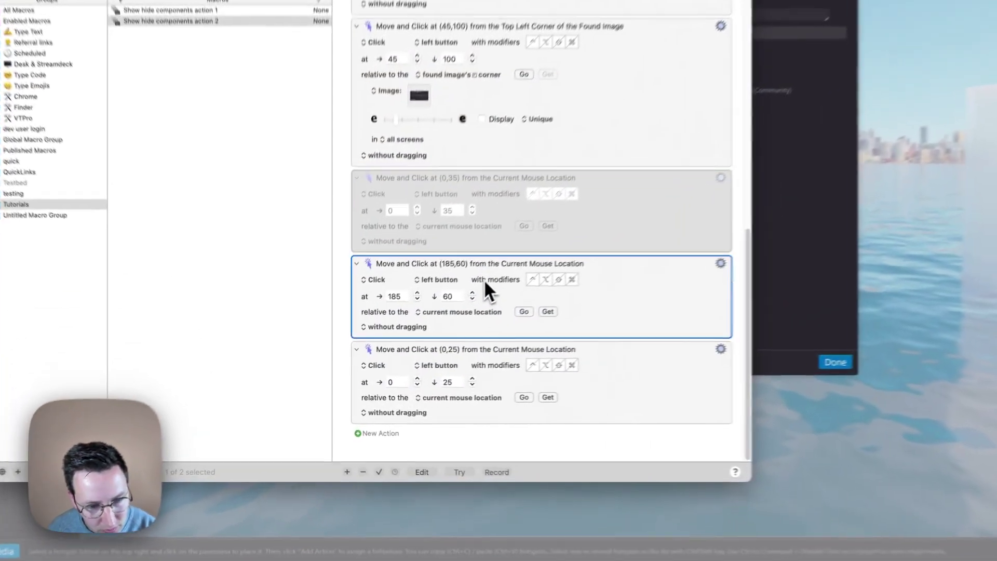
In Keyboard Maestro, set the vertical offset of the Move and Click at (185,60) action to 105 and return to 3DVista
{"action": "left_click", "coordinate": [455, 298]}
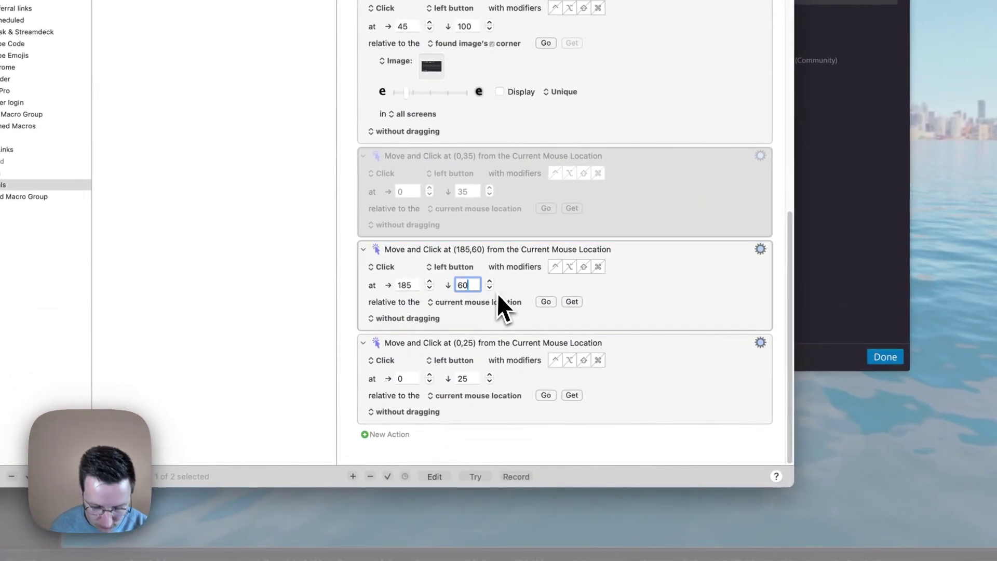
{"action": "key", "text": "super+a"}
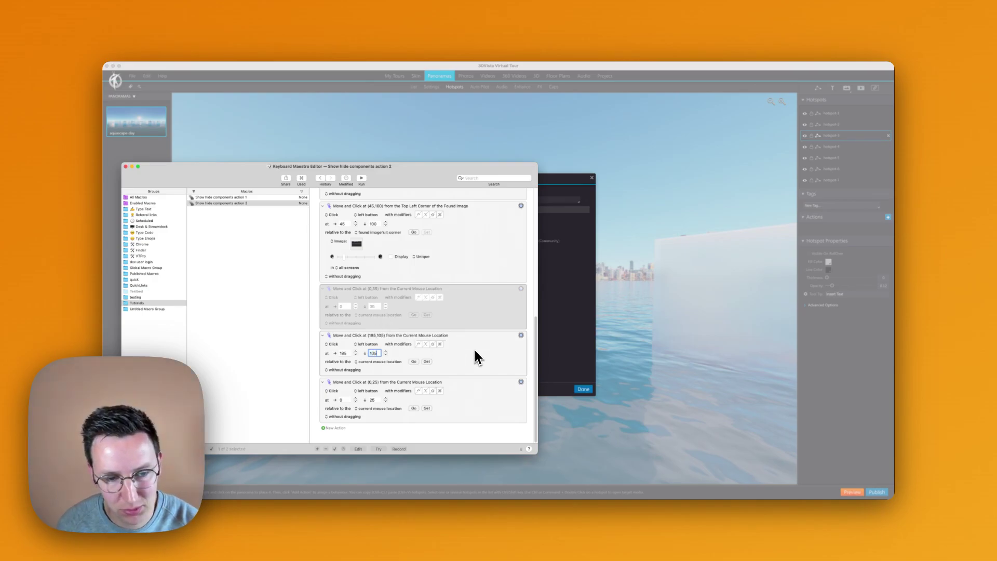
{"action": "key", "text": "Tab"}
{"action": "left_click", "coordinate": [581, 286]}
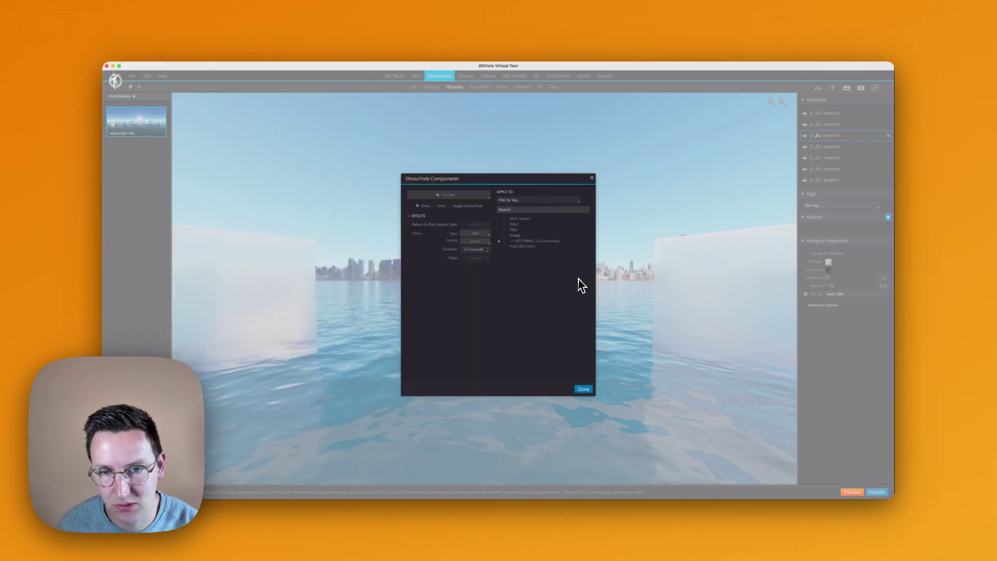
Discard the test action and retry the macro sequence on hotspot 3 with the 105 offset
{"action": "left_click", "coordinate": [594, 177]}
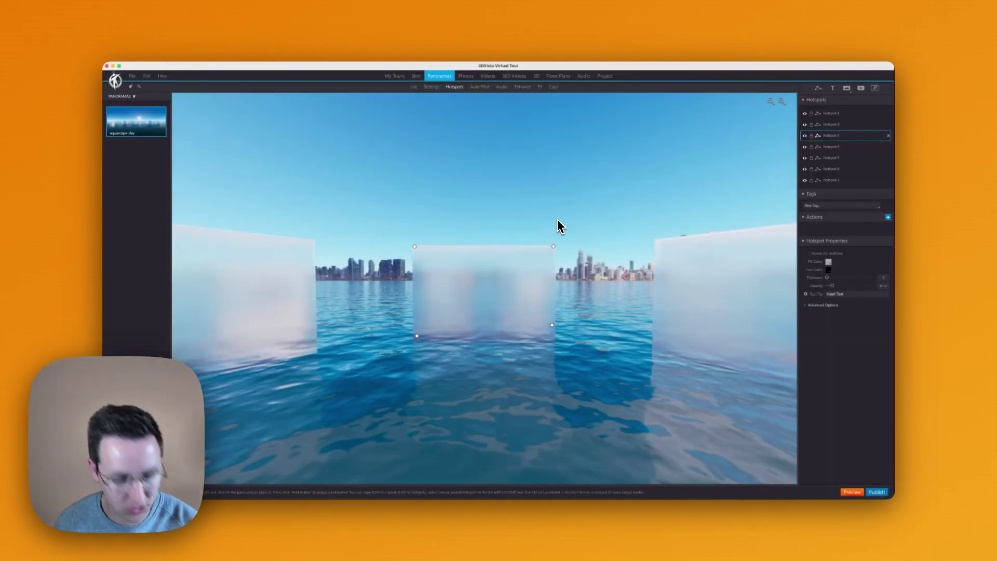
{"action": "left_click", "coordinate": [888, 218]}
{"action": "left_click", "coordinate": [527, 286]}
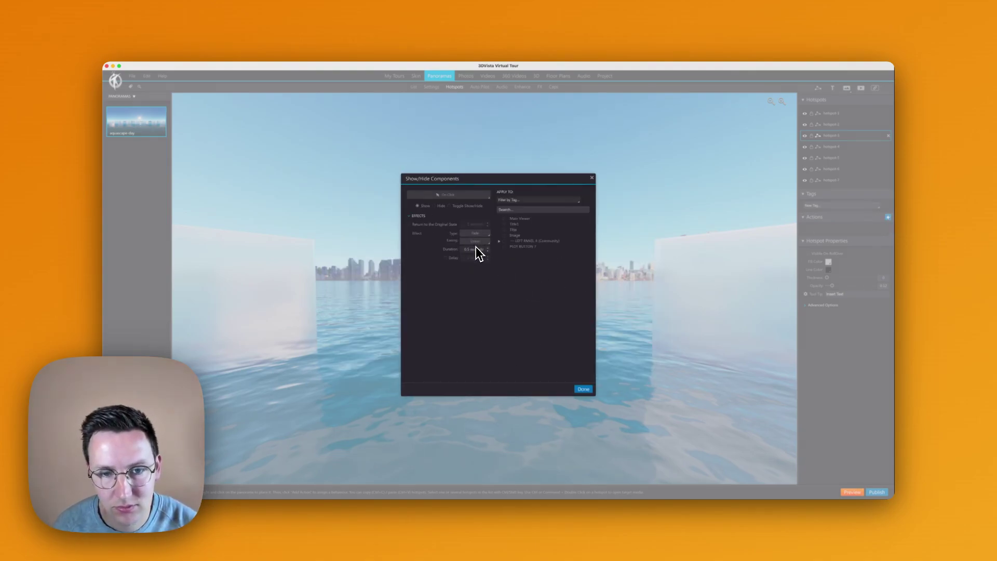
In Keyboard Maestro, set the vertical offset of the Move and Click action with horizontal offset 185 to 100
{"action": "key", "text": "super+Tab"}
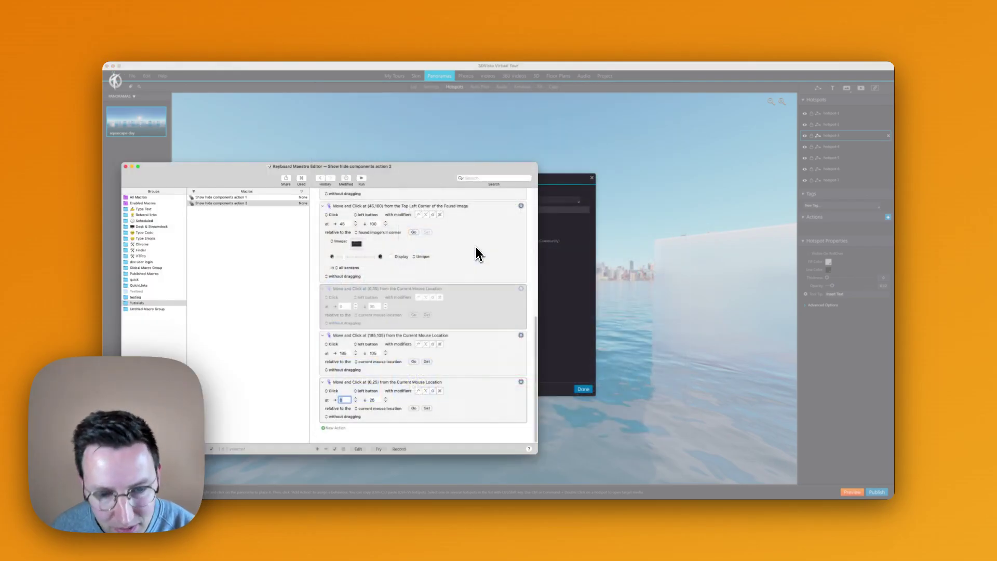
{"action": "left_click", "coordinate": [374, 353]}
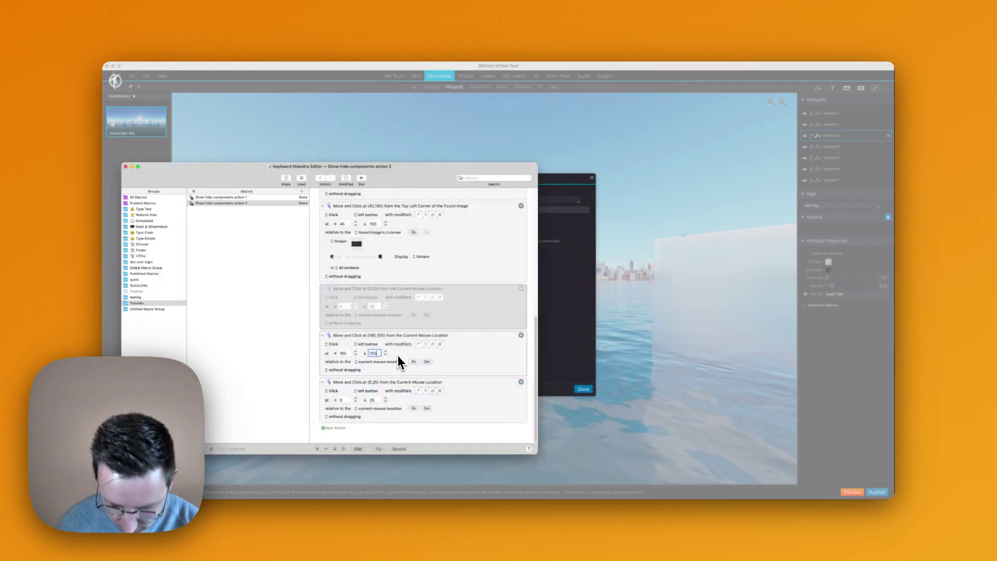
{"action": "left_click", "coordinate": [573, 311]}
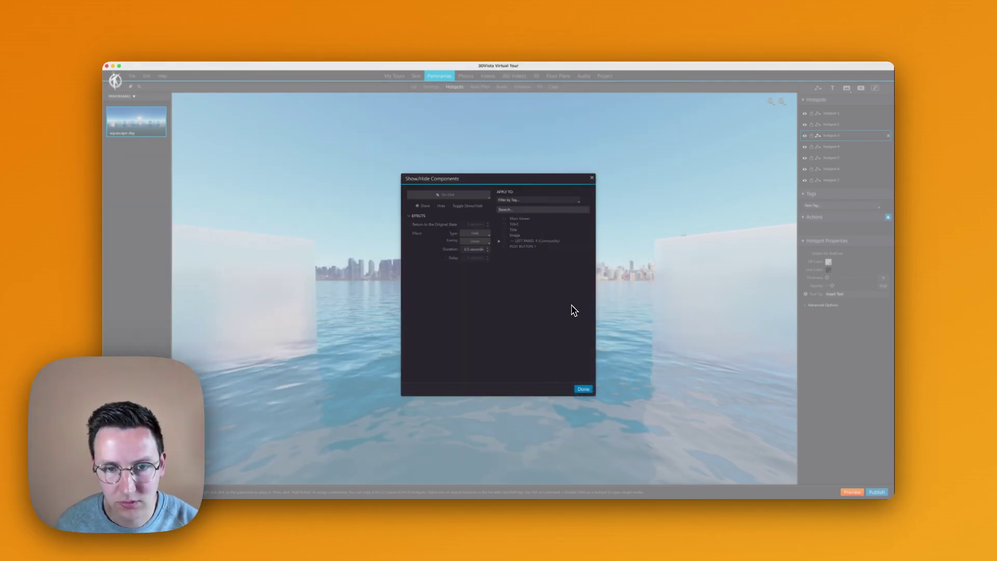
Discard the open action and test the macro sequence on hotspot 3 with the 100 offset
{"action": "left_click", "coordinate": [592, 178]}
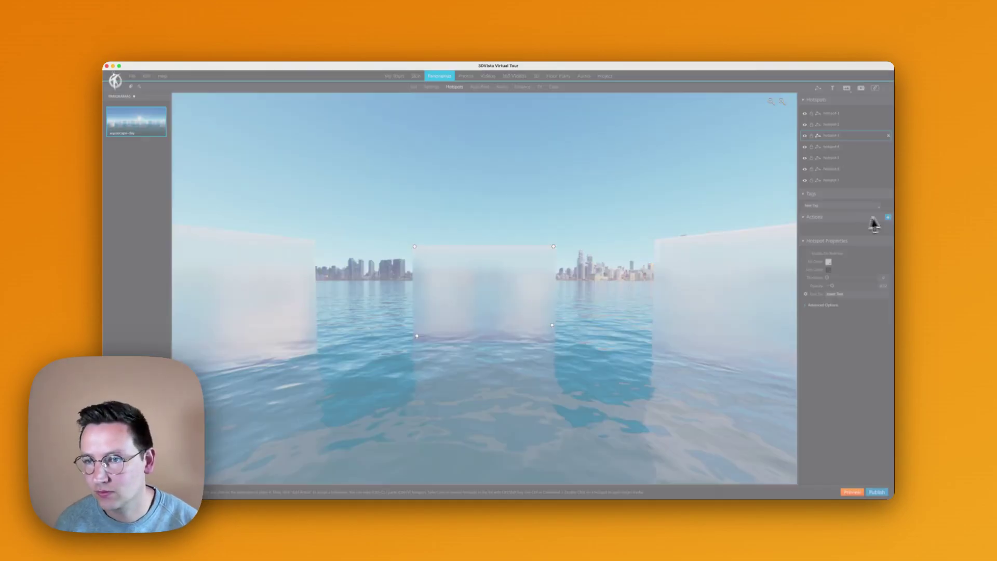
{"action": "left_click", "coordinate": [888, 218]}
{"action": "left_click", "coordinate": [557, 282]}
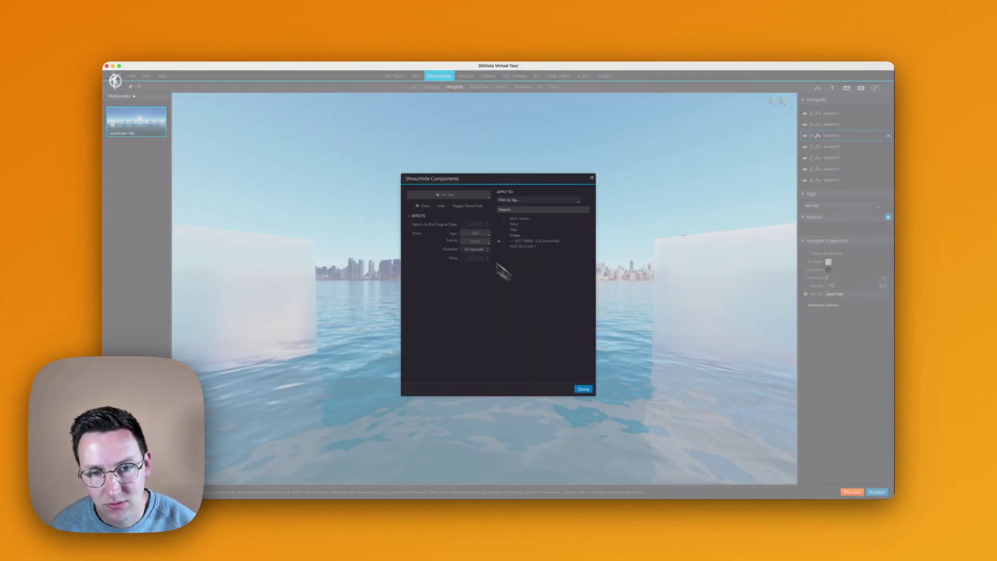
{"action": "left_click", "coordinate": [475, 241]}
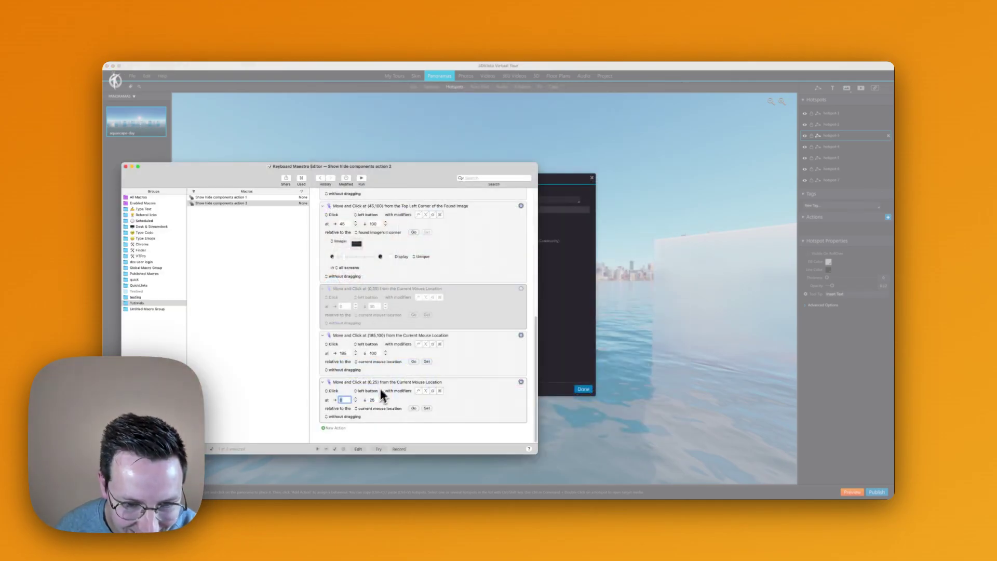
Set the vertical offset of the Move and Click action with horizontal offset 185 to 90 and return to 3DVista
{"action": "key", "text": "cmd+a"}
{"action": "type", "text": "90"}
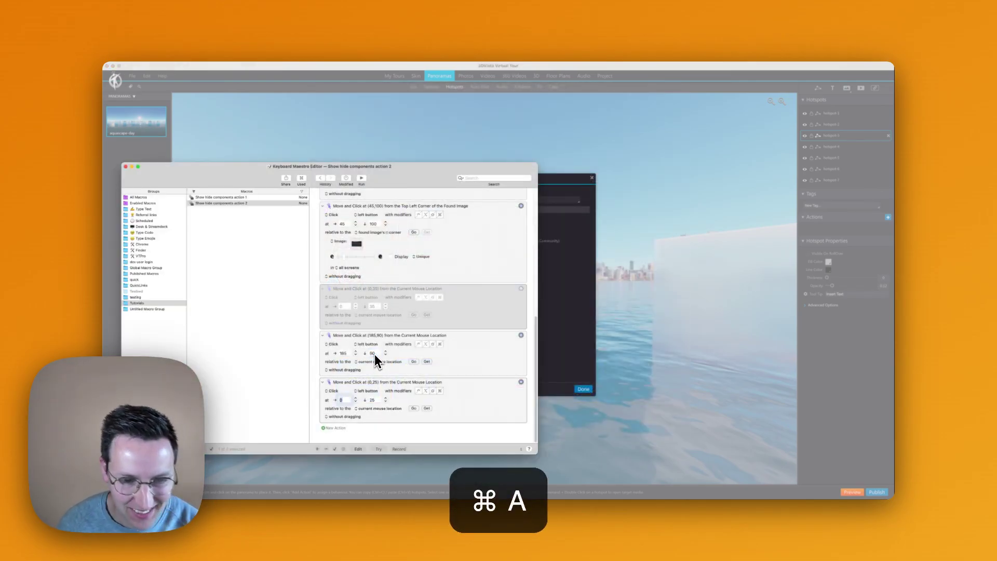
{"action": "key", "text": "Tab"}
{"action": "left_click", "coordinate": [563, 298]}
Discard the test action, then add a Show/Hide Components action to hotspot 3 with effect type None, applied to the last listed component
{"action": "left_click", "coordinate": [592, 179]}
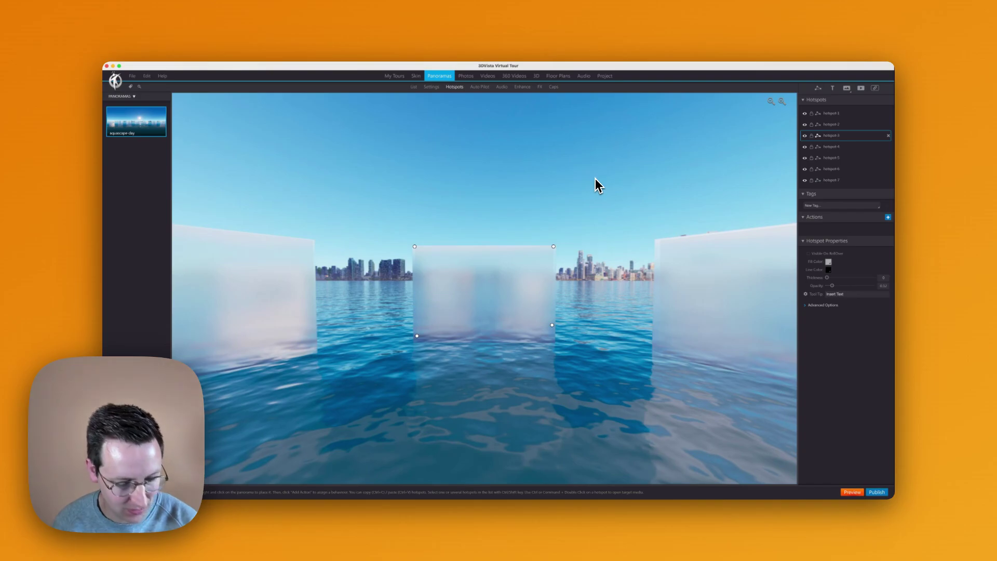
{"action": "left_click", "coordinate": [888, 217]}
{"action": "left_click", "coordinate": [523, 287]}
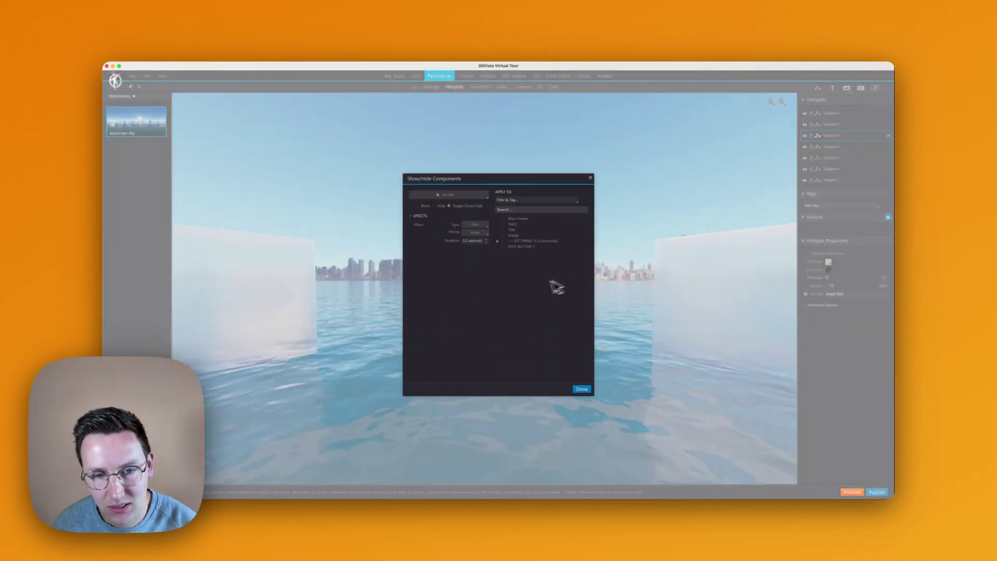
{"action": "left_click", "coordinate": [474, 233]}
{"action": "left_click", "coordinate": [474, 249]}
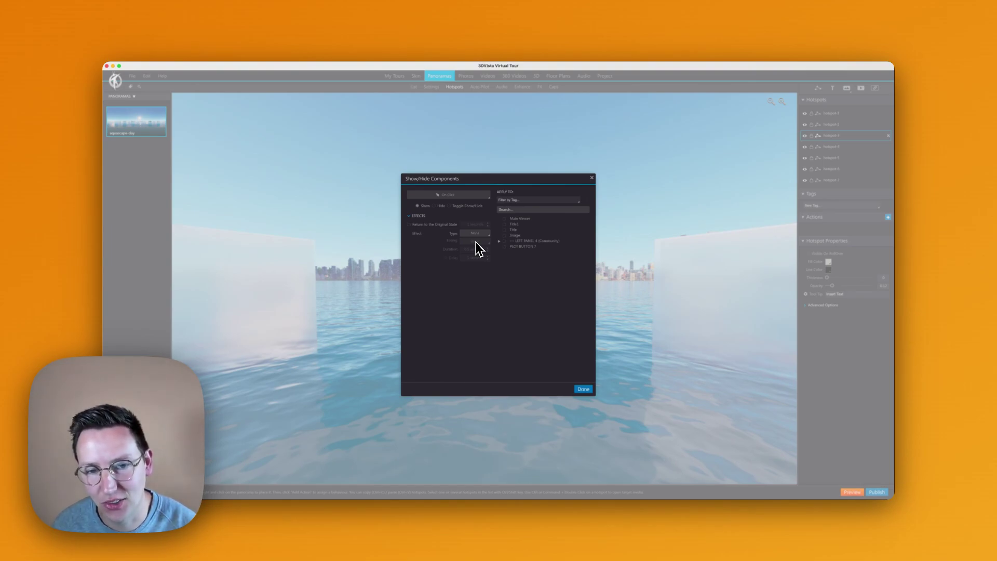
{"action": "left_click", "coordinate": [504, 247]}
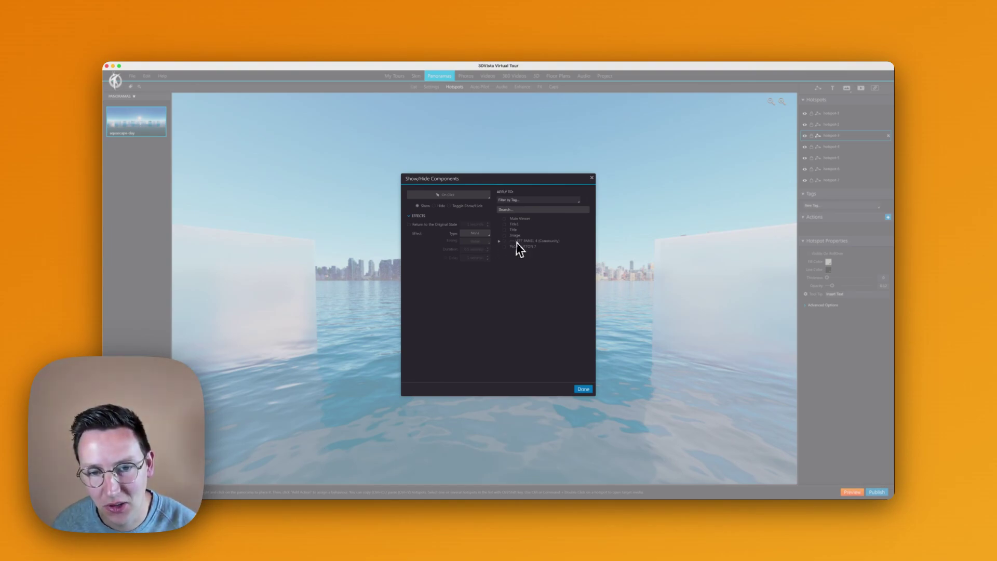
{"action": "left_click", "coordinate": [583, 389]}
Add a Show/Hide Components action set to Show with effect type None to hotspot 4
{"action": "left_click", "coordinate": [846, 147]}
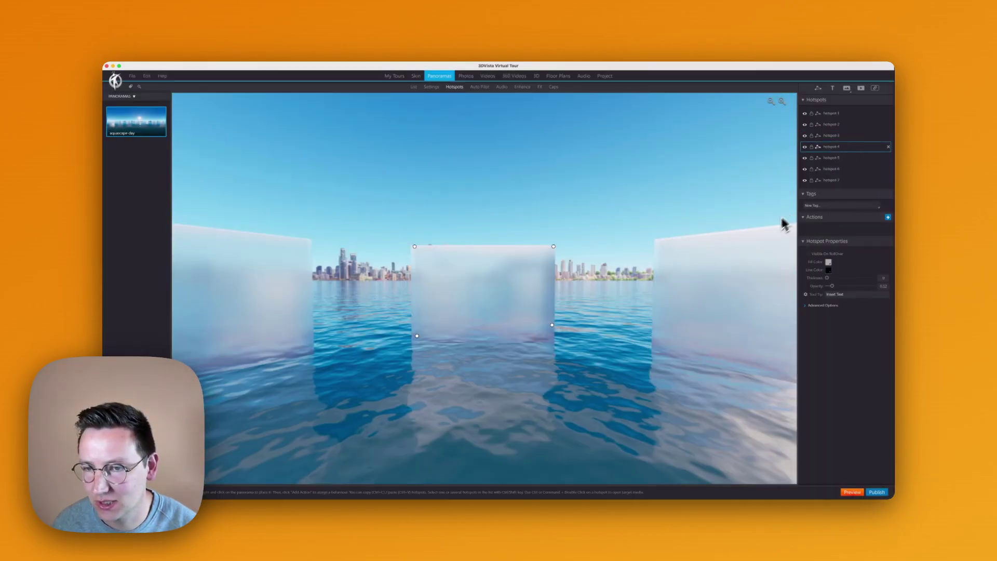
{"action": "left_click", "coordinate": [887, 217]}
{"action": "left_click", "coordinate": [523, 286]}
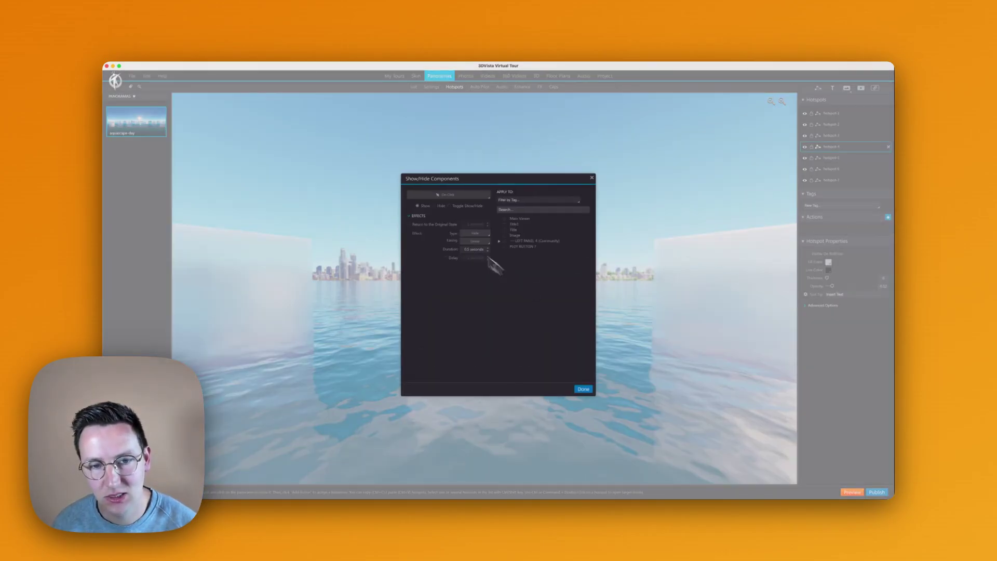
{"action": "left_click", "coordinate": [474, 233]}
{"action": "left_click", "coordinate": [476, 238]}
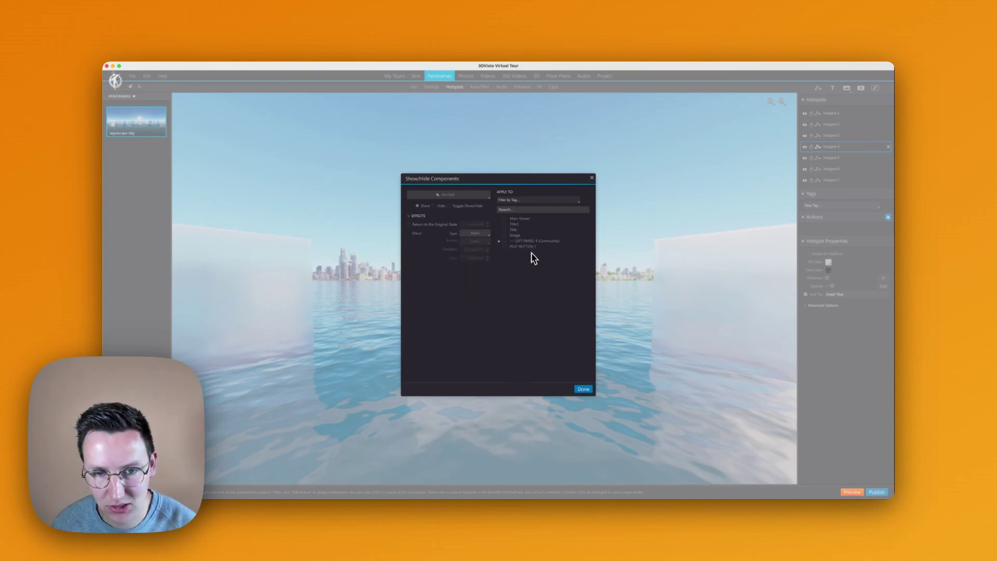
{"action": "left_click", "coordinate": [583, 389]}
Add a Show/Hide Components action set to Show with effect type None to hotspot 5, applied to the last listed component
{"action": "left_click", "coordinate": [674, 341]}
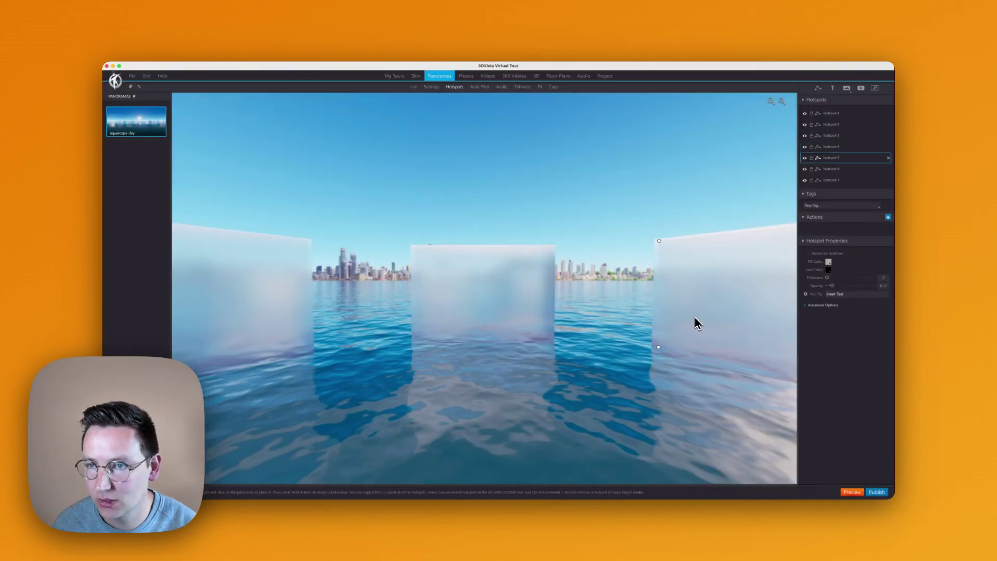
{"action": "left_click", "coordinate": [888, 218]}
{"action": "left_click", "coordinate": [523, 285]}
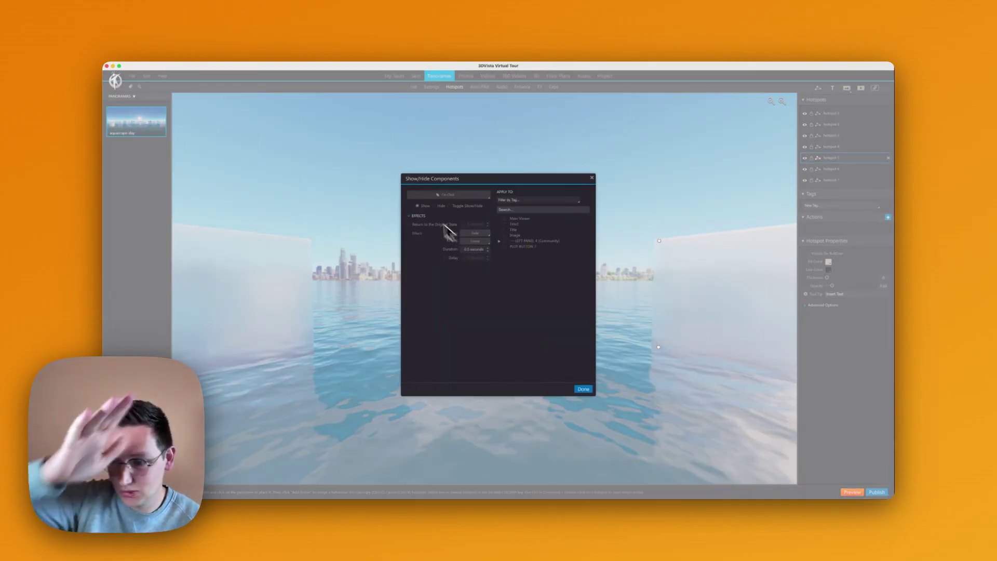
{"action": "left_click", "coordinate": [474, 234]}
{"action": "left_click", "coordinate": [476, 240]}
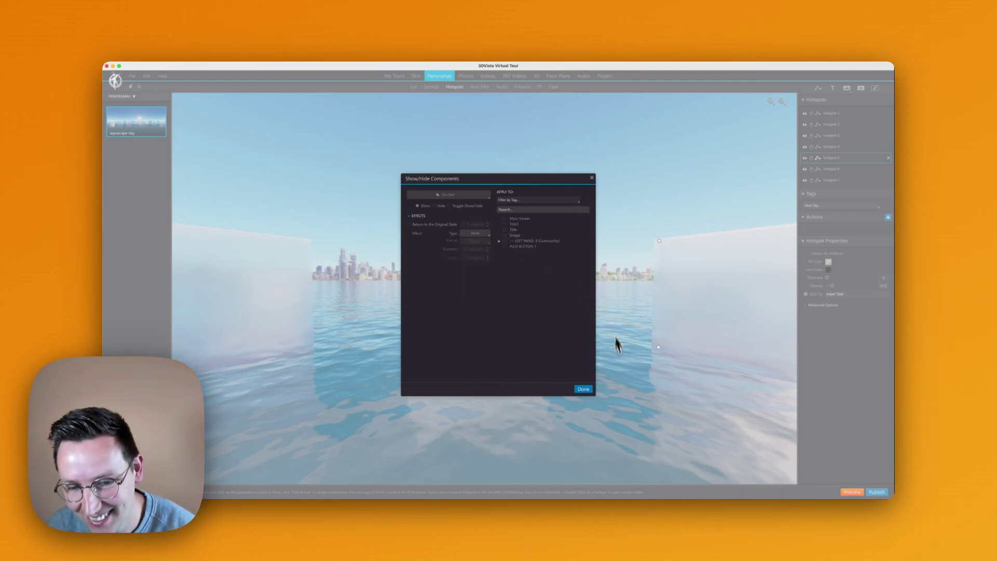
{"action": "left_click", "coordinate": [583, 389]}
Add a Show/Hide Components action set to Show with effect type None to hotspot 6, applied to the last listed component
{"action": "left_click_drag", "start_coordinate": [583, 389], "coordinate": [449, 277]}
{"action": "left_click", "coordinate": [747, 247]}
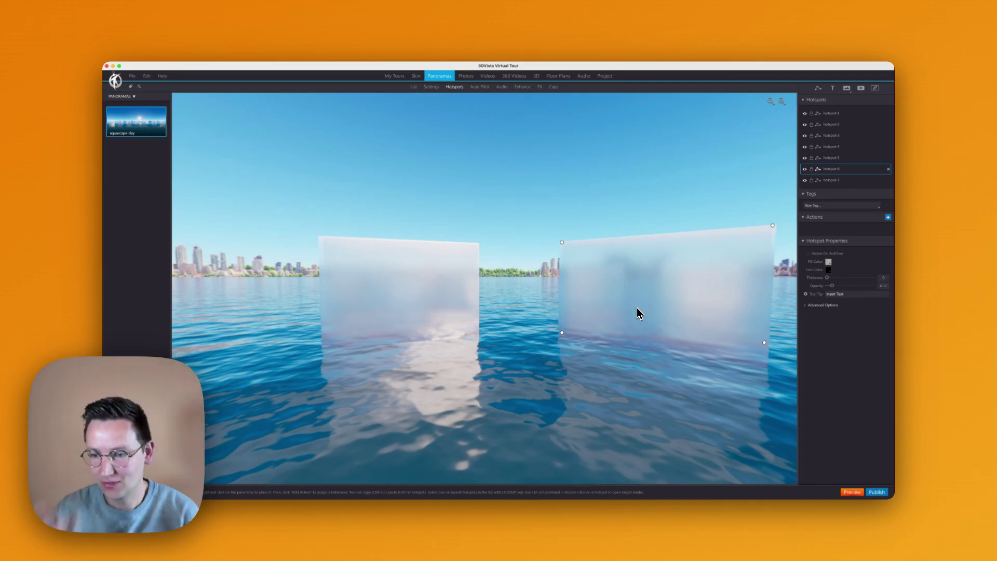
{"action": "left_click", "coordinate": [888, 217]}
{"action": "left_click", "coordinate": [523, 285]}
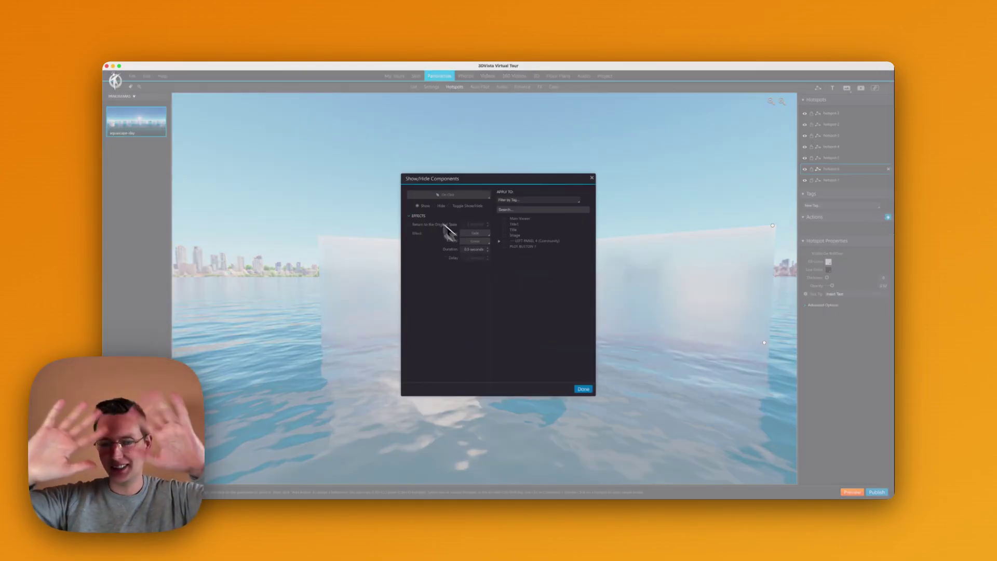
{"action": "left_click", "coordinate": [470, 233]}
{"action": "left_click", "coordinate": [478, 247]}
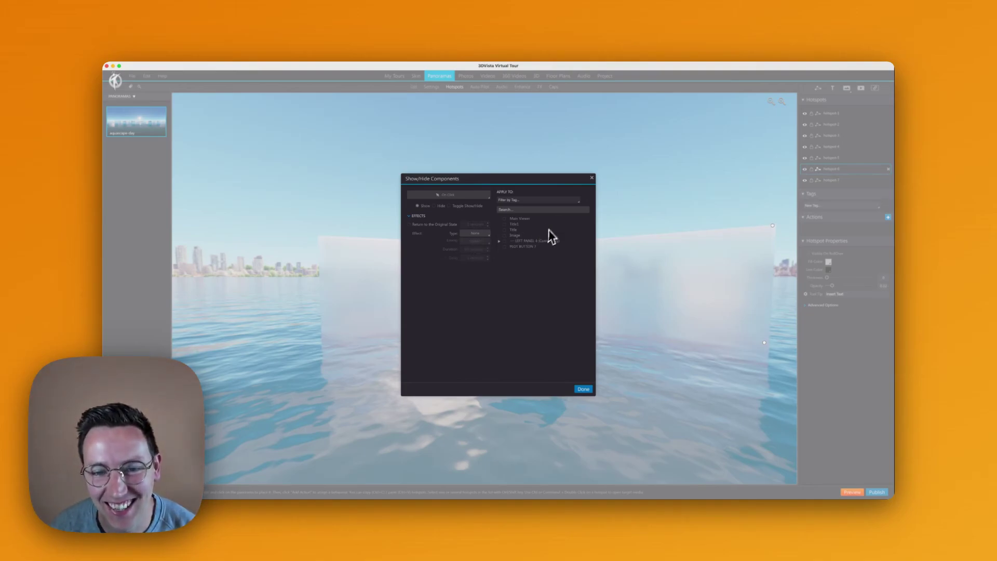
{"action": "left_click", "coordinate": [518, 247]}
{"action": "left_click", "coordinate": [583, 389]}
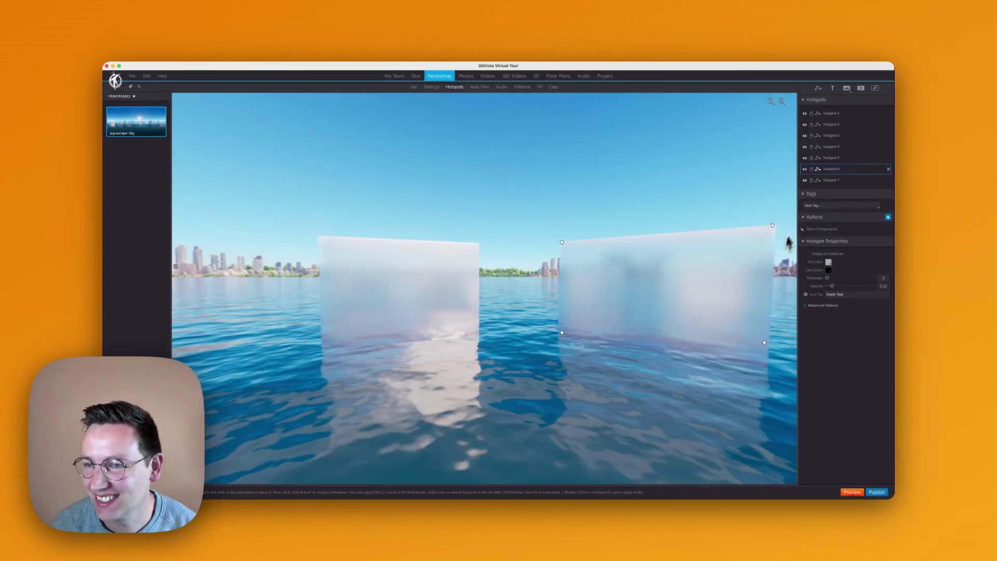
Add a Show/Hide Components action set to Show with effect type None to hotspot 7, applied to the second listed component
{"action": "left_click", "coordinate": [846, 181]}
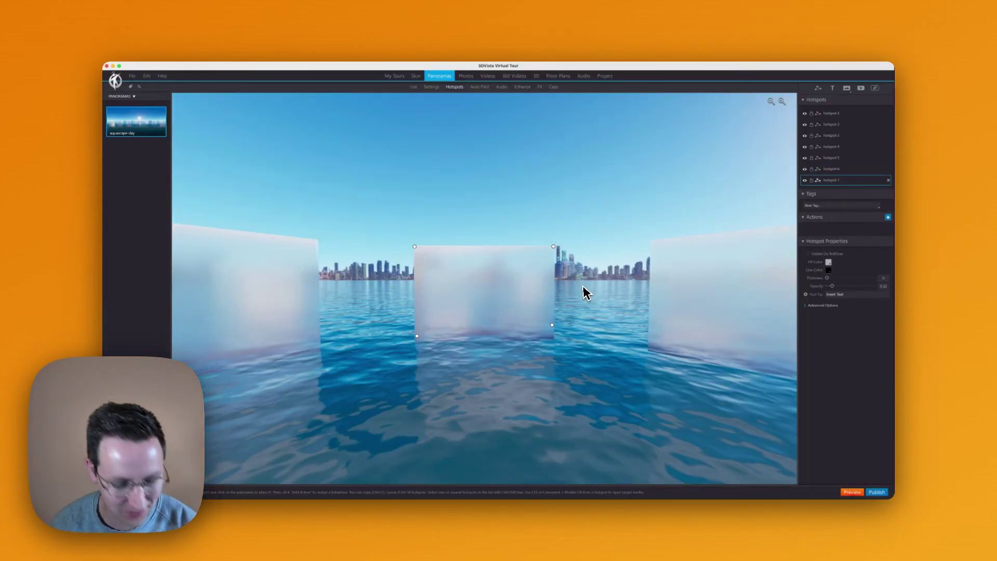
{"action": "left_click", "coordinate": [888, 218]}
{"action": "left_click", "coordinate": [523, 285]}
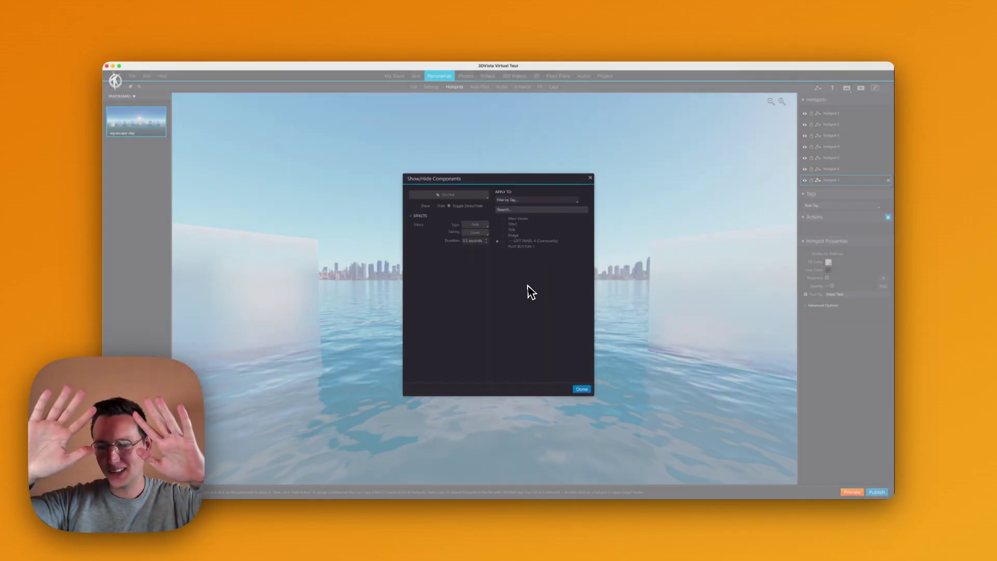
{"action": "left_click", "coordinate": [475, 234]}
{"action": "left_click", "coordinate": [476, 242]}
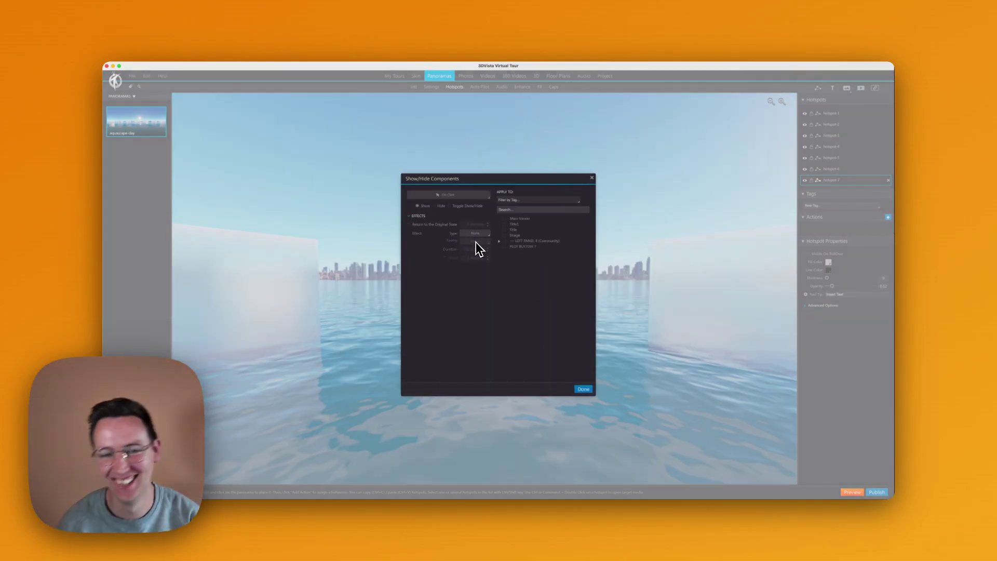
{"action": "left_click", "coordinate": [505, 224]}
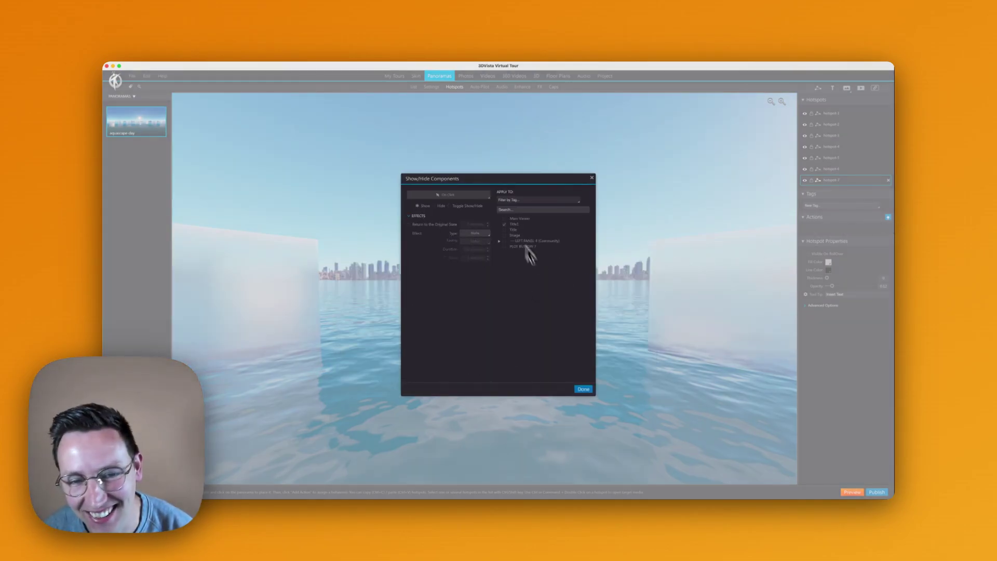
{"action": "left_click", "coordinate": [583, 389]}
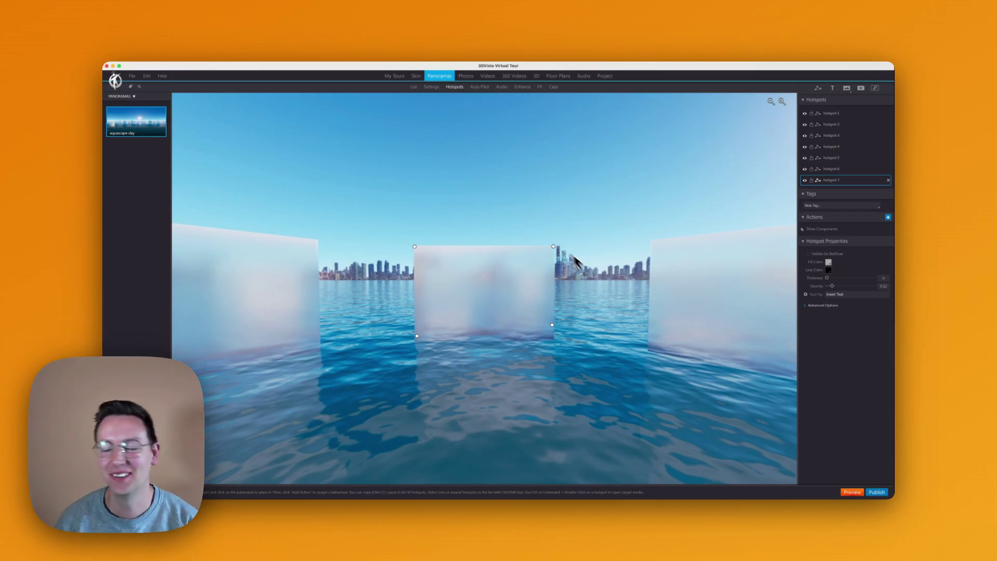
Look over the action types available for hotspot 1 without adding one
{"action": "left_click_drag", "start_coordinate": [621, 194], "coordinate": [444, 291]}
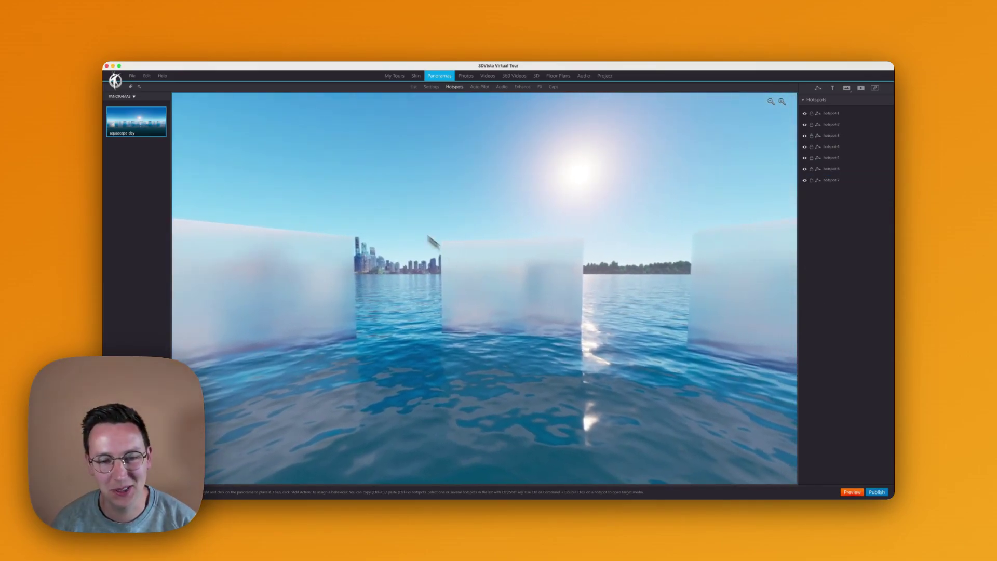
{"action": "left_click_drag", "start_coordinate": [438, 234], "coordinate": [746, 216]}
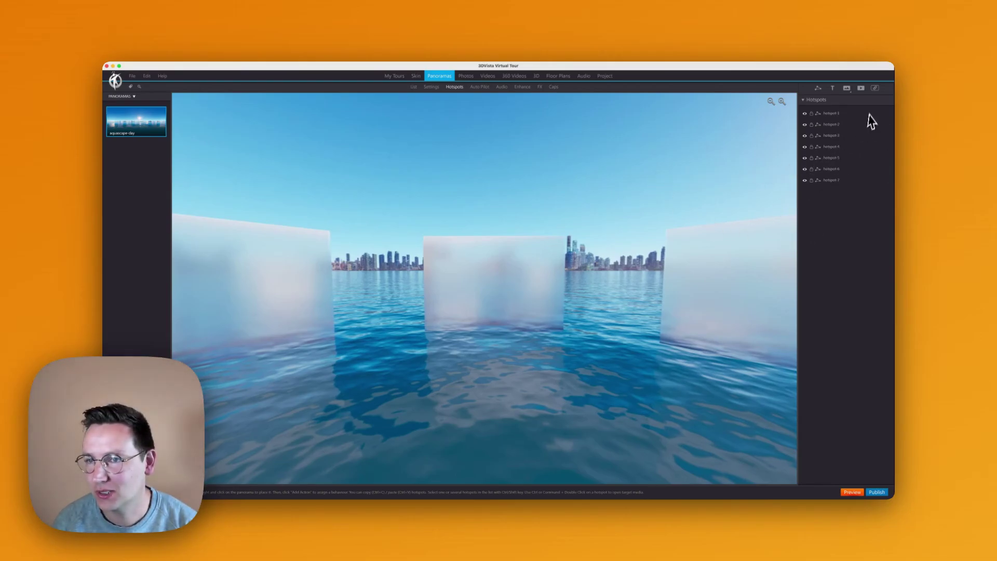
{"action": "left_click", "coordinate": [840, 113]}
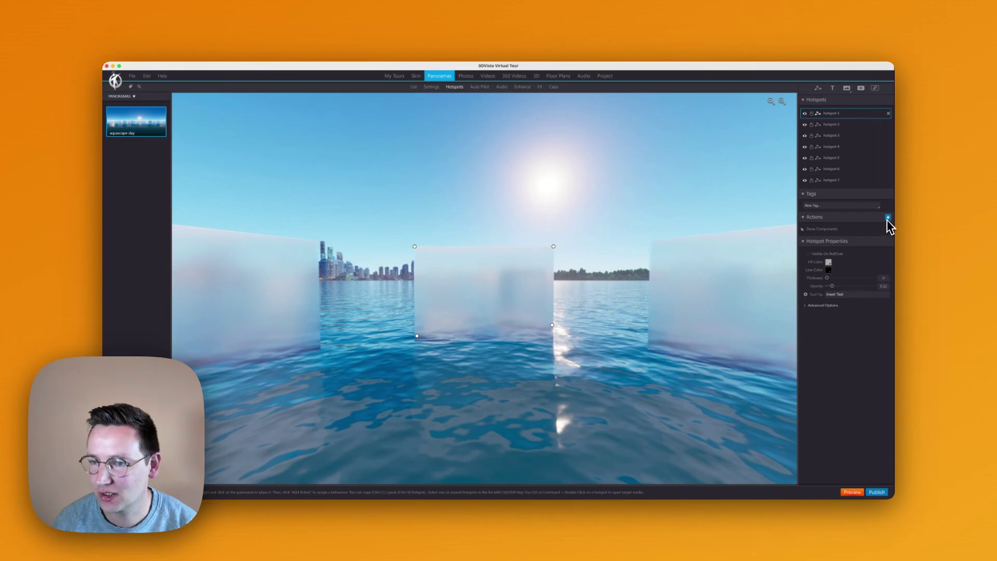
{"action": "left_click", "coordinate": [888, 218]}
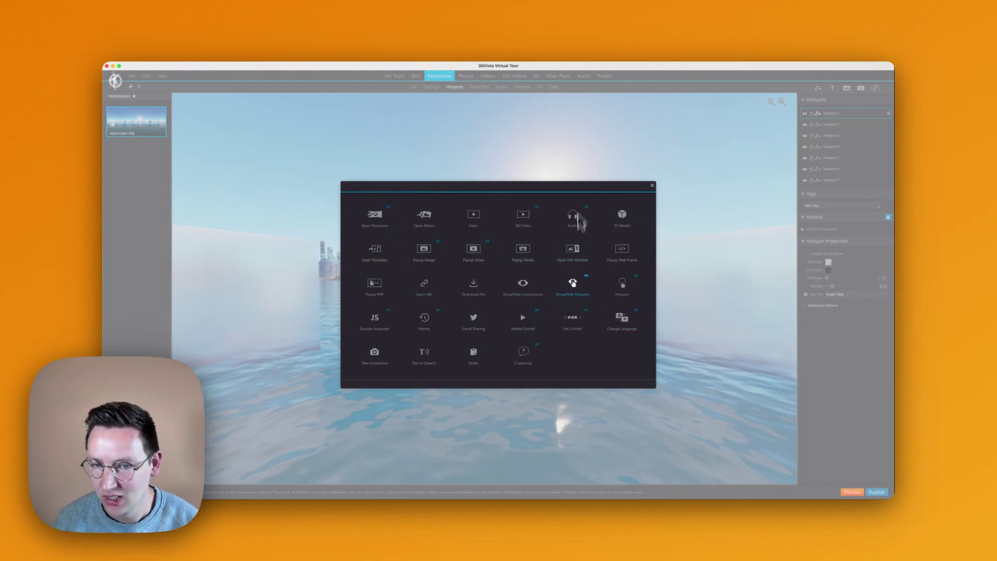
{"action": "left_click", "coordinate": [652, 185]}
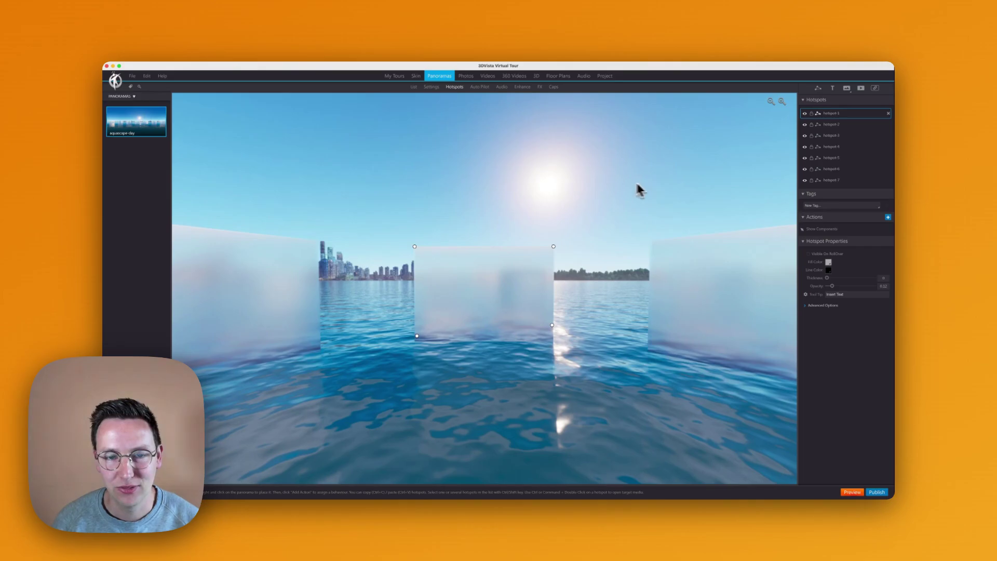
Switch to Keyboard Maestro to review the actions of the Show hide components action 2 macro, and return to 3DVista
{"action": "left_click", "coordinate": [618, 494]}
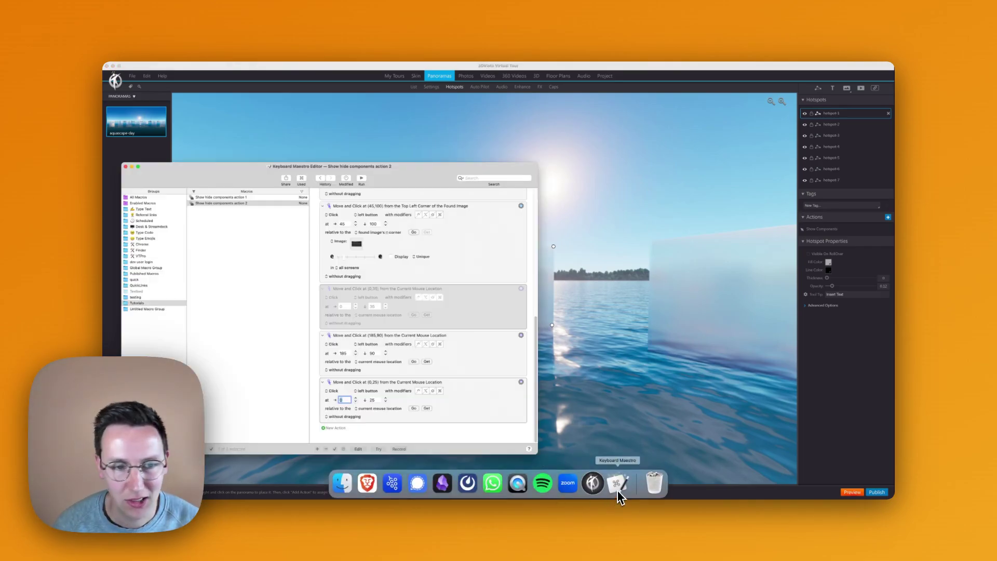
{"action": "scroll", "coordinate": [446, 257], "scroll_direction": "up", "scroll_amount": 10}
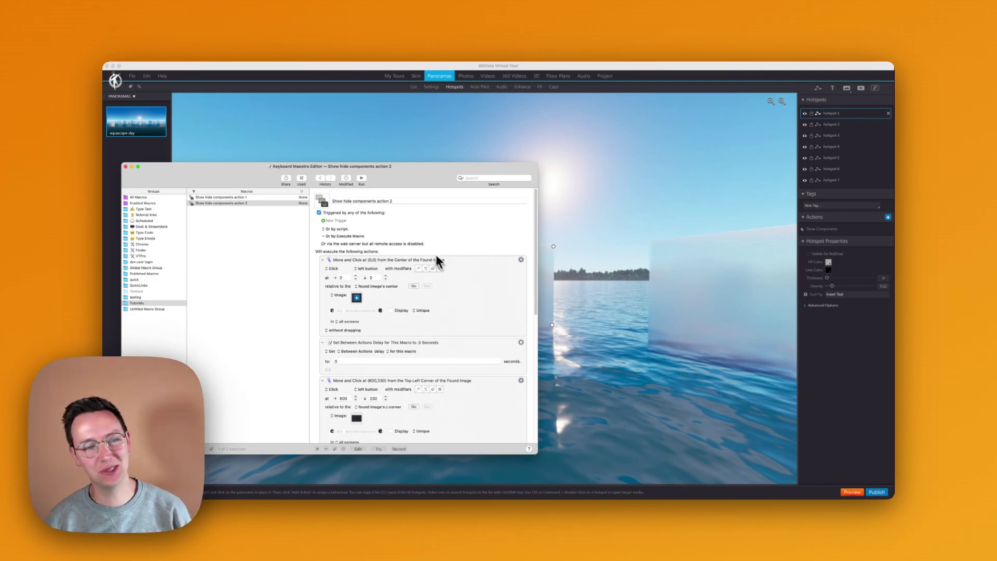
{"action": "left_click", "coordinate": [610, 213]}
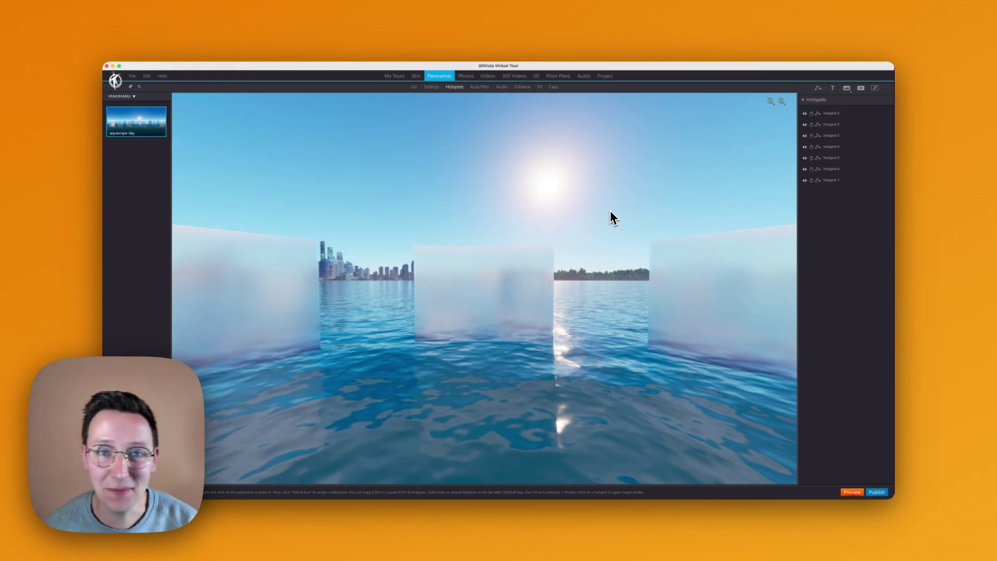